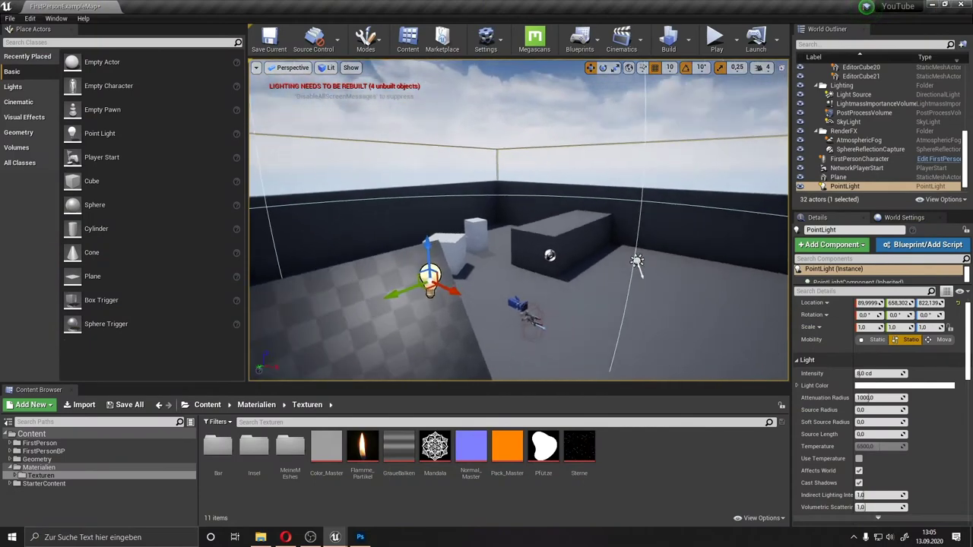
Step: Leave the Islands fly-through and look around the FirstPersonExampleMap room with its point light
right_click_drag(517, 228, 532, 236)
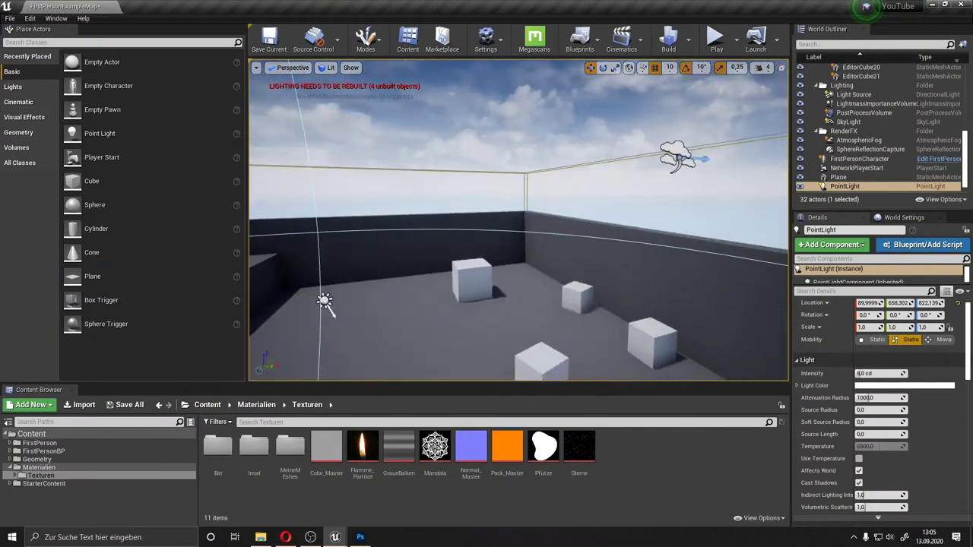
Step: Widen the viewport on both sides and fly around the level to view the floor and walls
left_click_drag(791, 298, 824, 282)
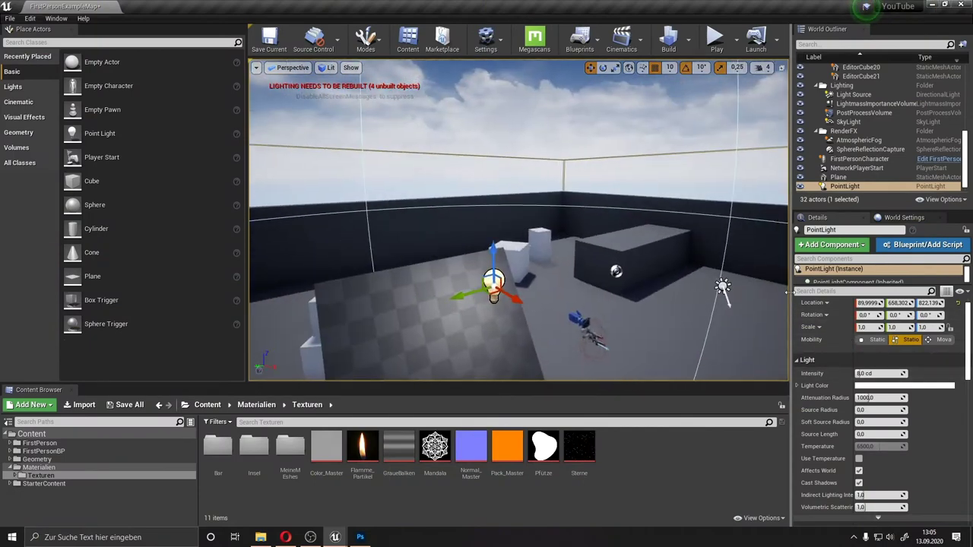
left_click_drag(259, 182, 184, 198)
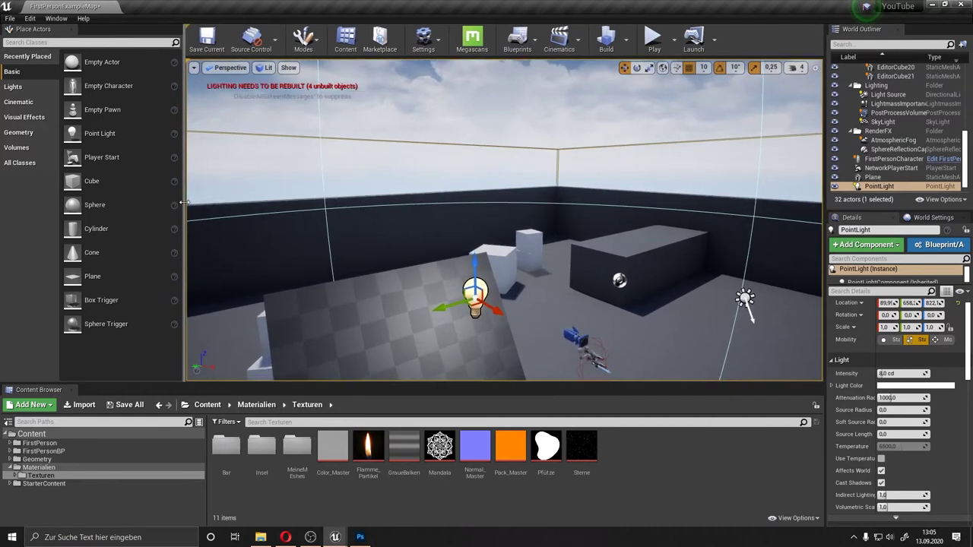
right_click_drag(438, 365, 456, 342)
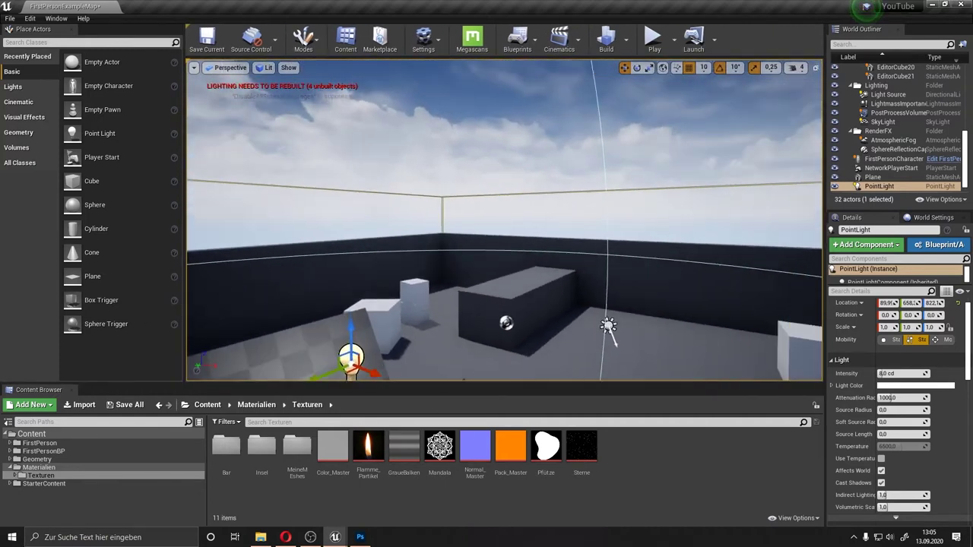
right_click_drag(464, 378, 710, 374)
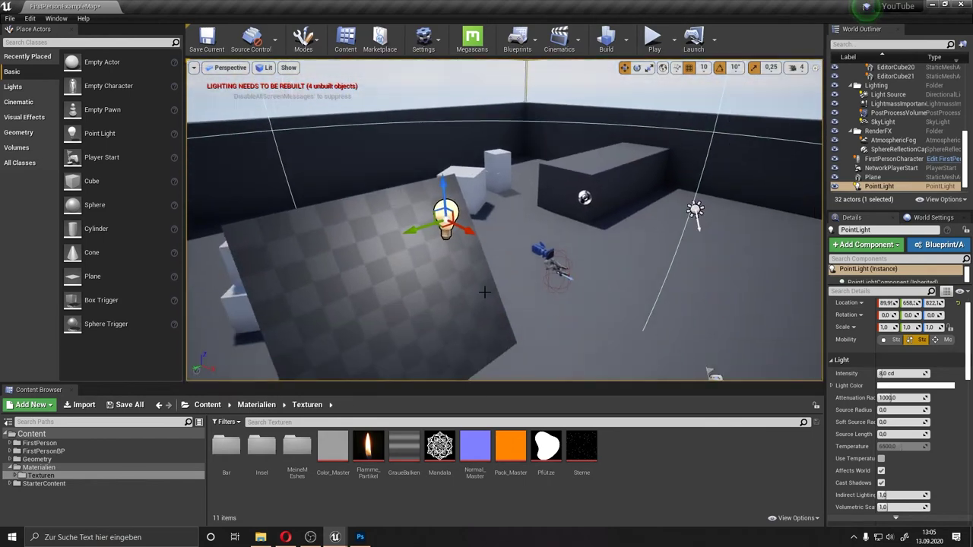
mouse_move(524, 292)
right_mouse_down()
mouse_move(533, 228)
mouse_move(616, 289)
right_mouse_up()
Step: Nudge the PointLight along its Y axis above the checkered plane
mouse_move(614, 348)
right_mouse_down()
mouse_move(559, 340)
mouse_move(559, 361)
right_mouse_up()
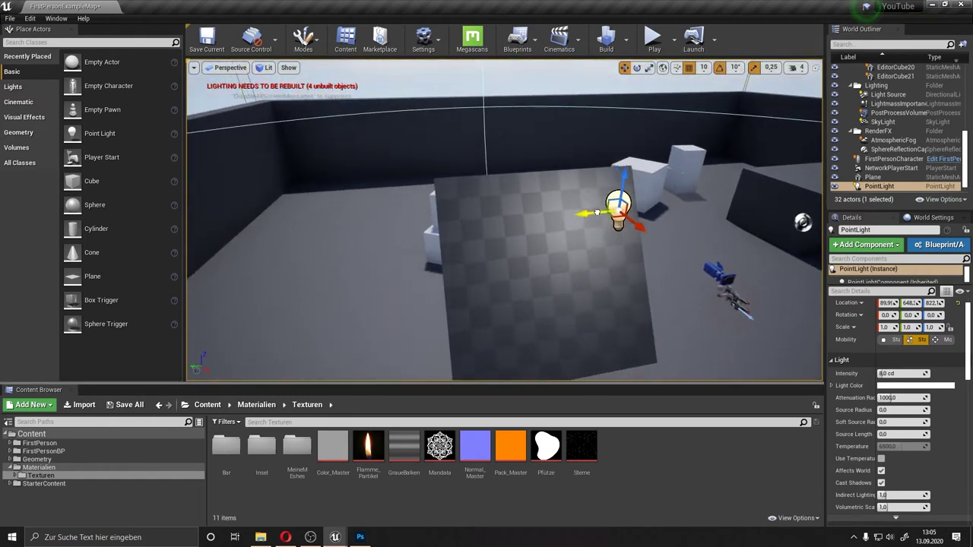
left_click_drag(598, 212, 608, 219)
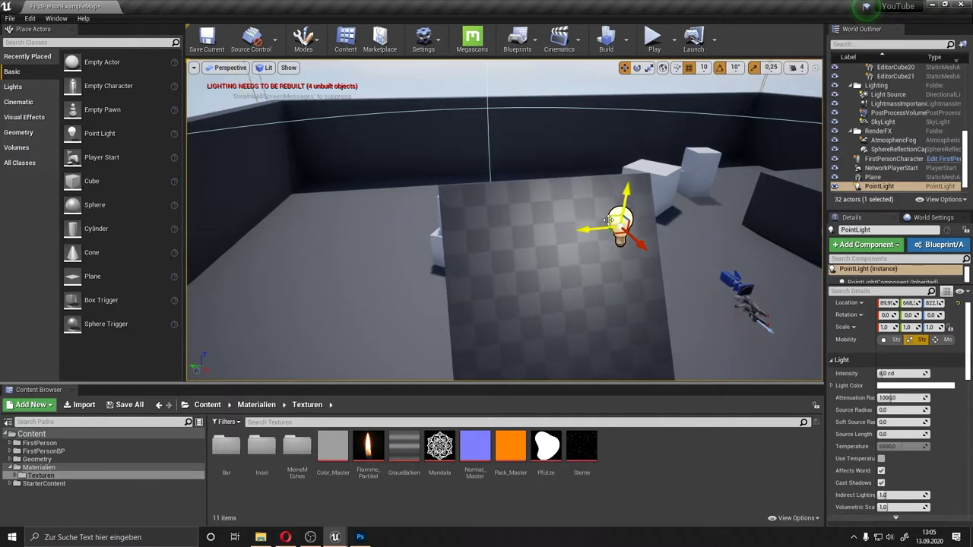
right_click_drag(608, 219, 611, 218)
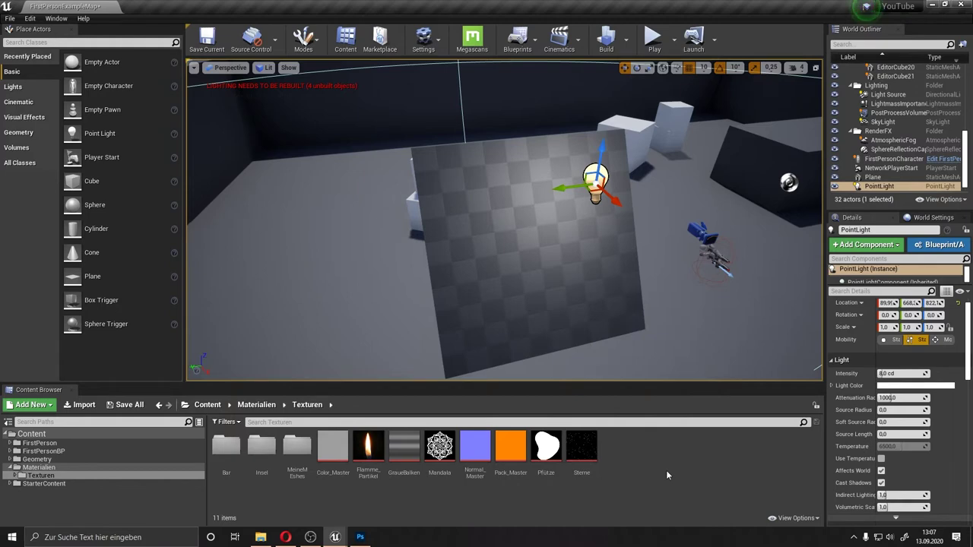
mouse_move(452, 462)
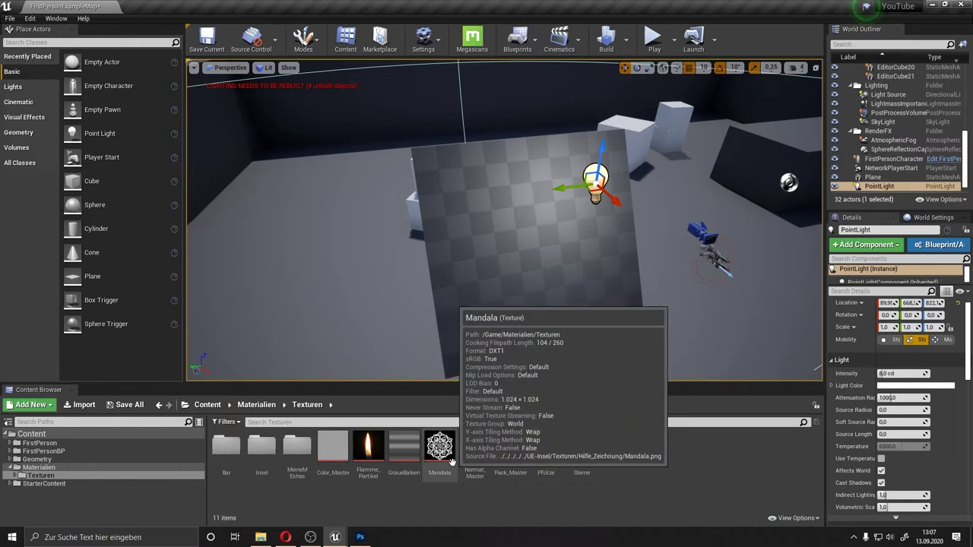
mouse_move(415, 464)
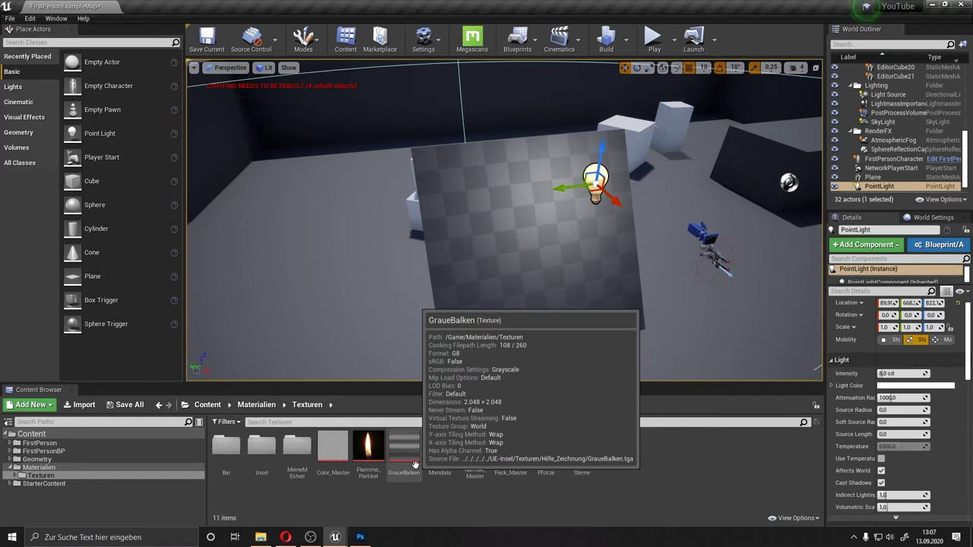
mouse_move(523, 470)
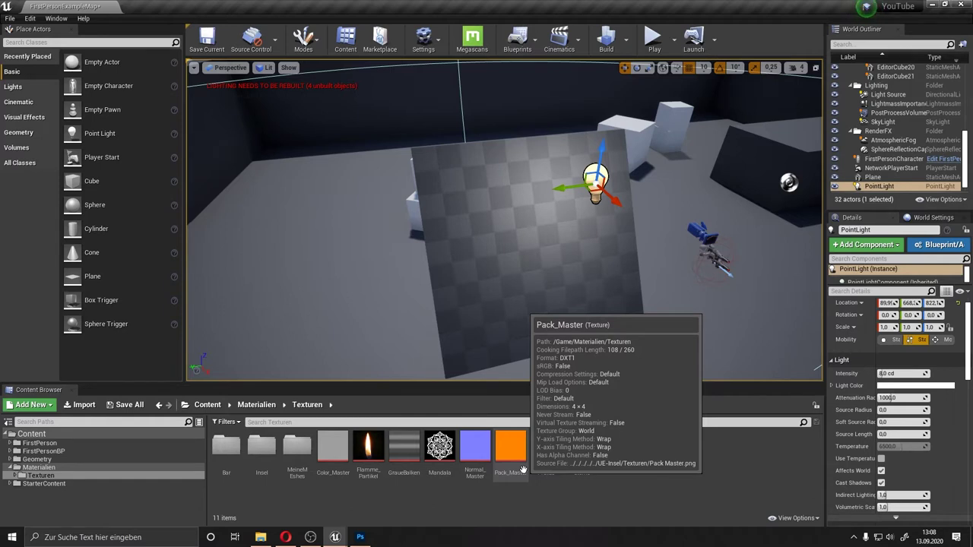
mouse_move(566, 354)
right_mouse_down()
mouse_move(636, 318)
mouse_move(635, 357)
right_mouse_up()
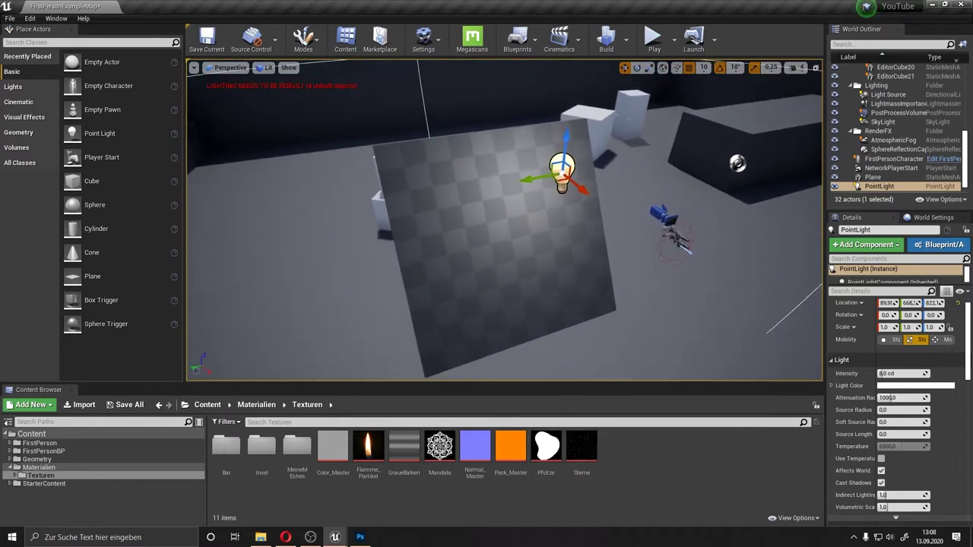
left_click(483, 458)
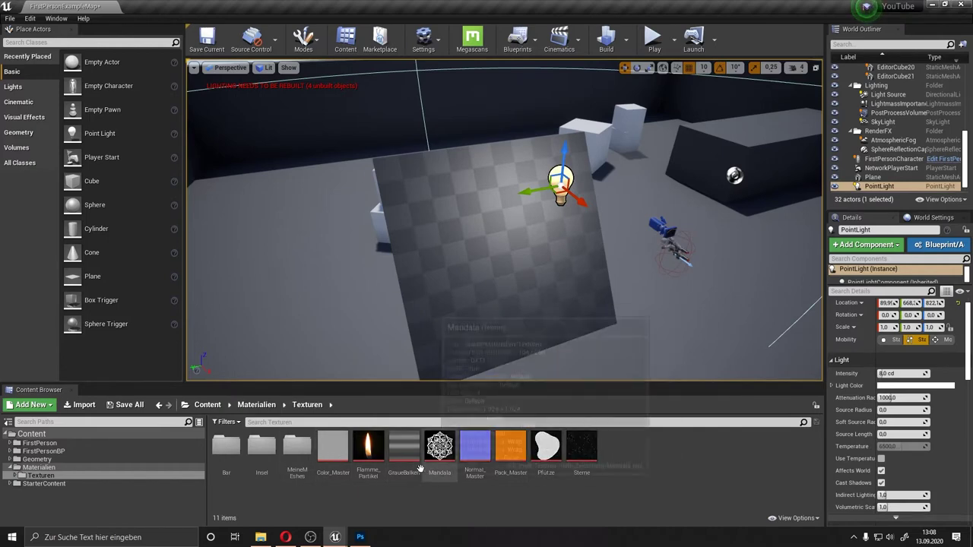
double_click(477, 454)
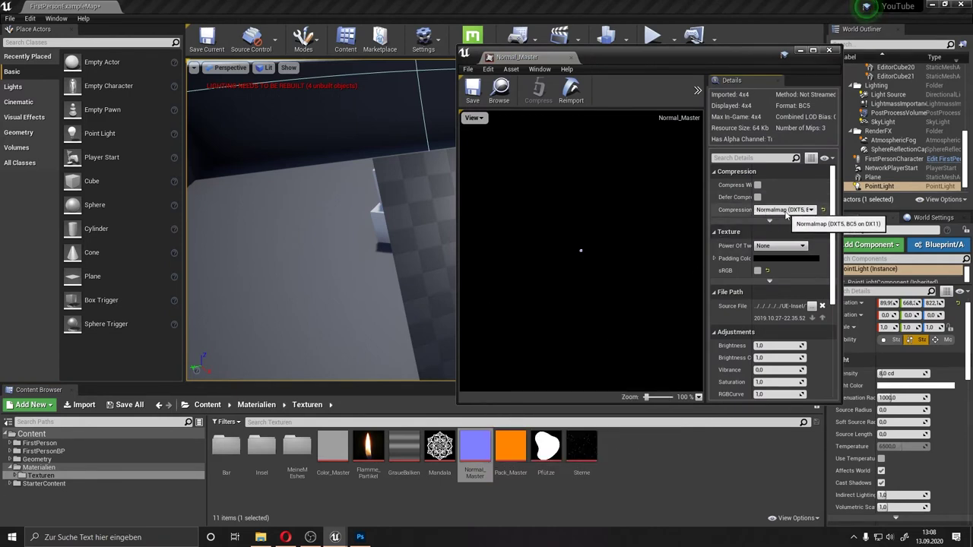
double_click(510, 447)
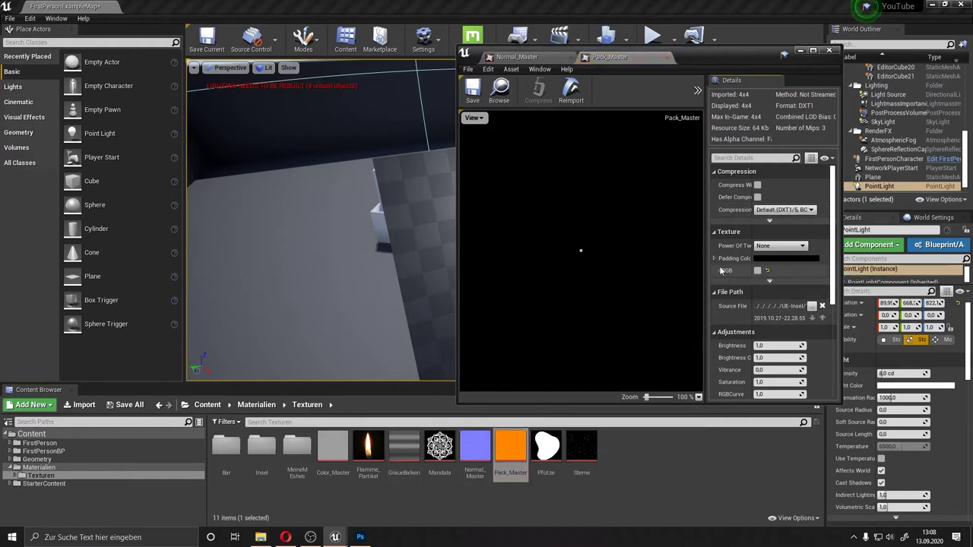
left_click(767, 269)
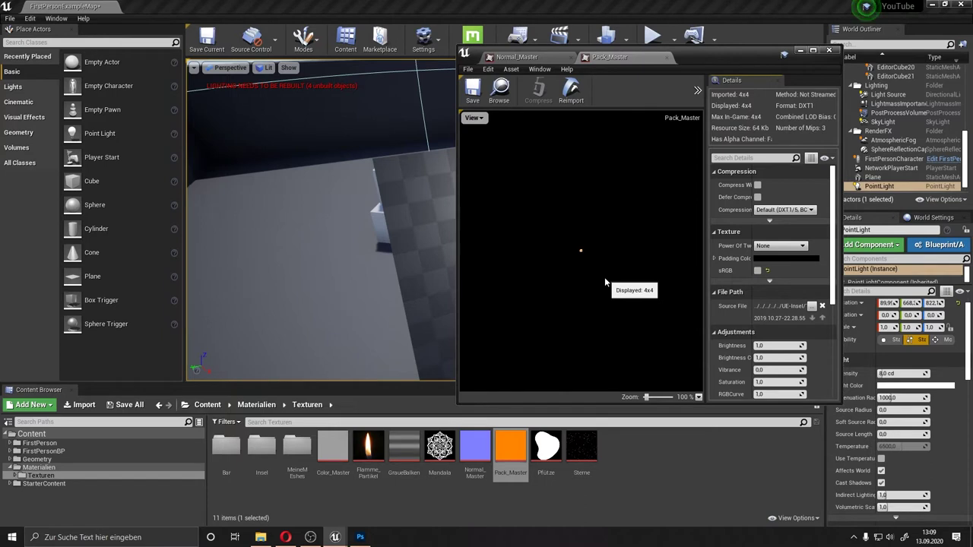
scroll(583, 248, "up", 6)
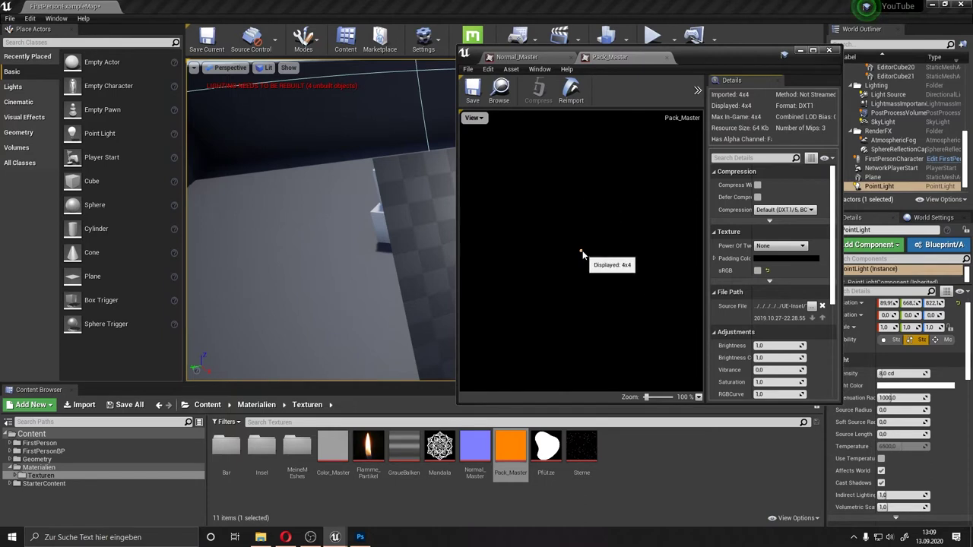
scroll(583, 248, "up", 5)
scroll(583, 248, "up", 5)
scroll(583, 251, "up", 5)
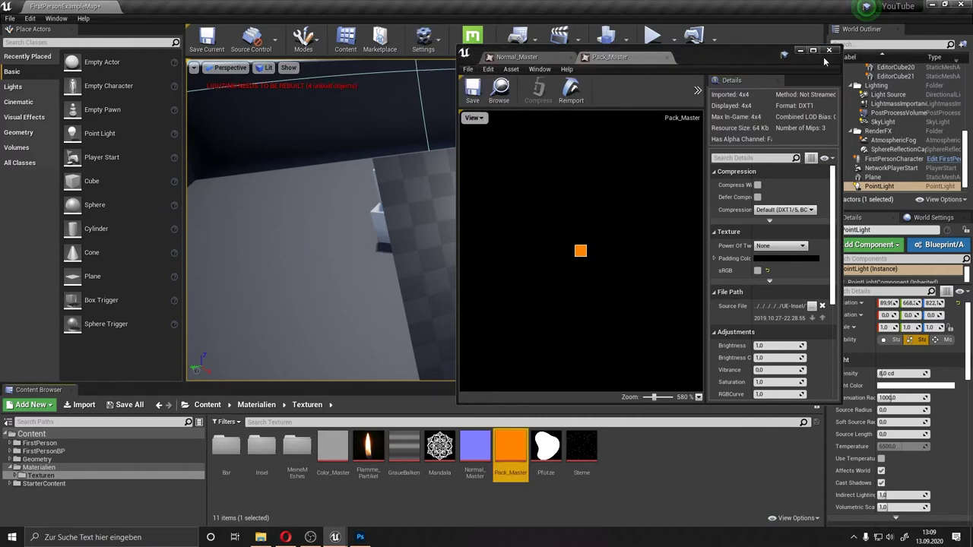
left_click(828, 51)
right_click(669, 466)
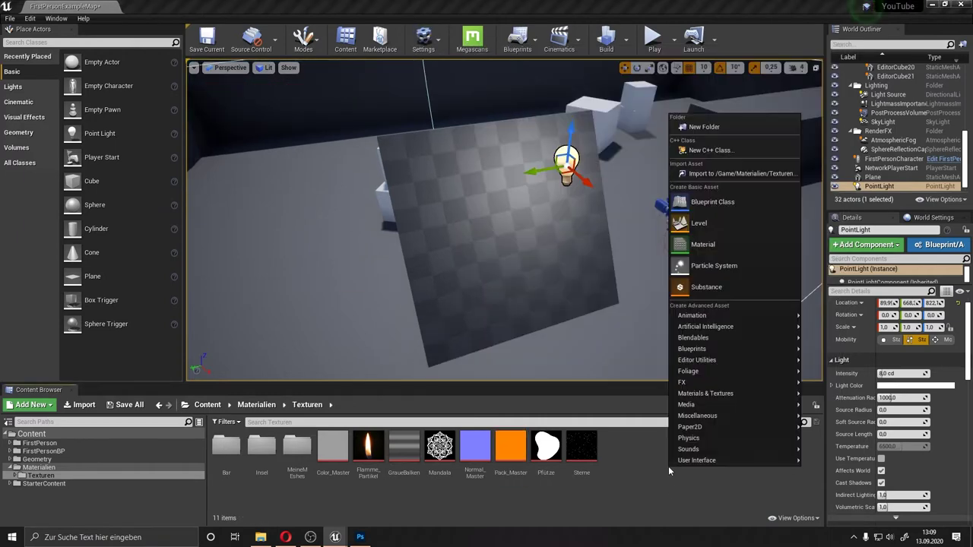
Step: Create a material in Texturen, keep the name NewMaterial, and open it in the Material Editor
left_click(712, 254)
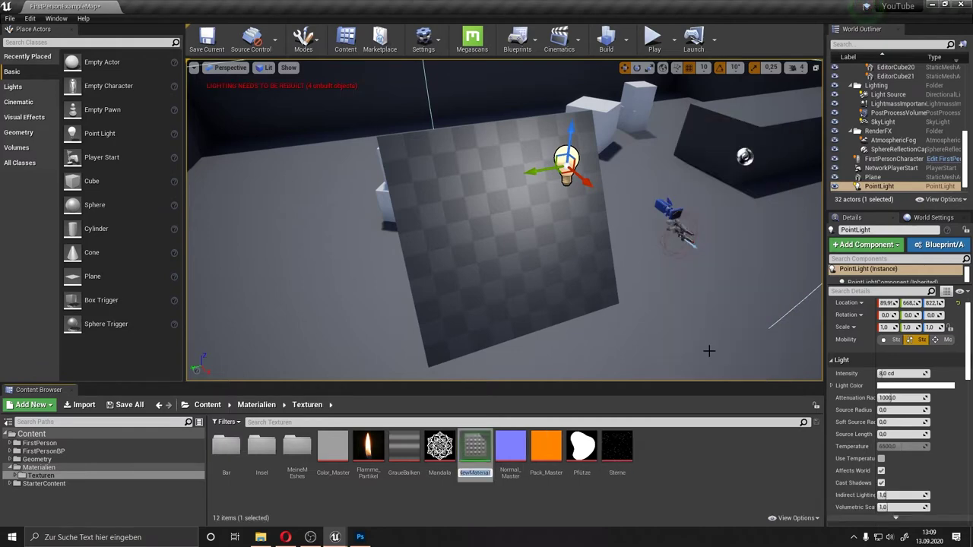
key("Return")
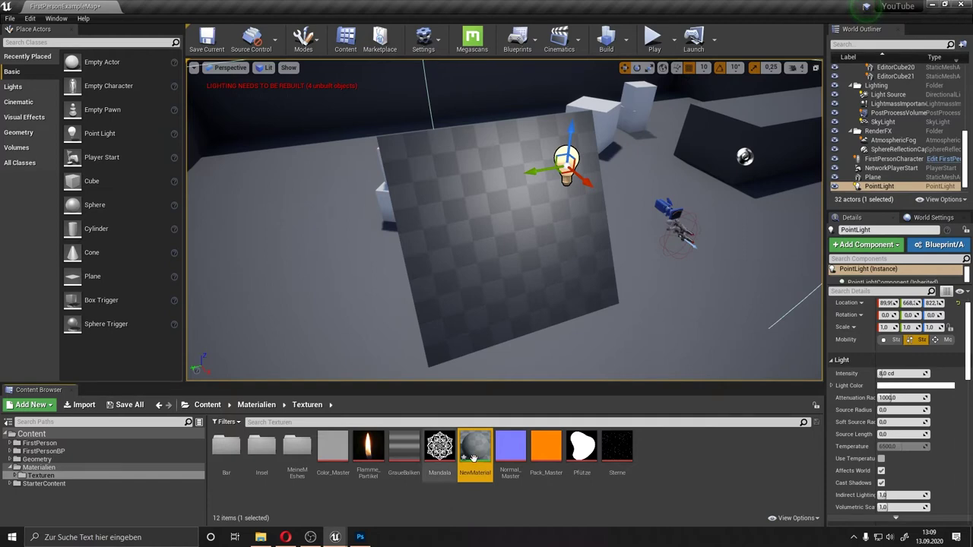
double_click(475, 449)
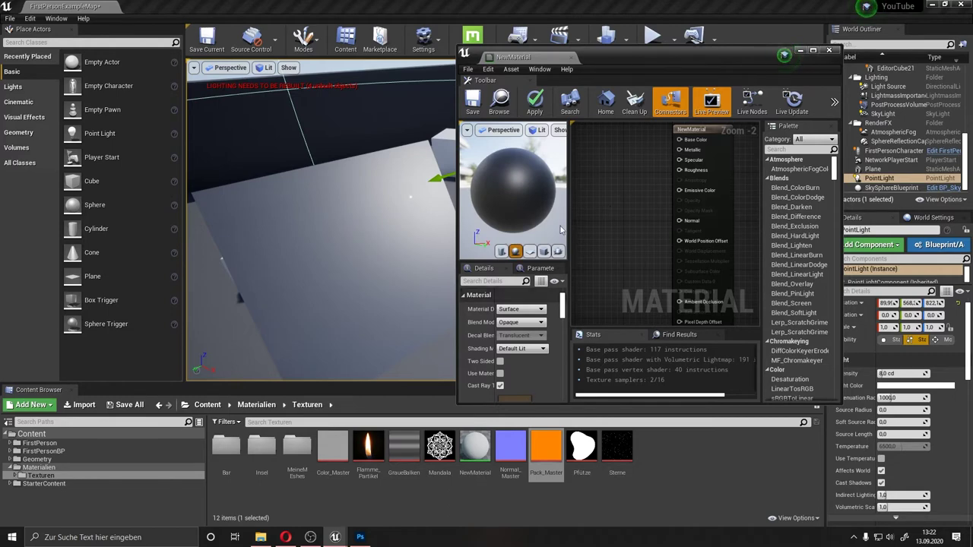
Step: Add a Flamme_Partikel texture sample, wire it into Base Color, and save the material
right_click_drag(313, 263, 312, 264)
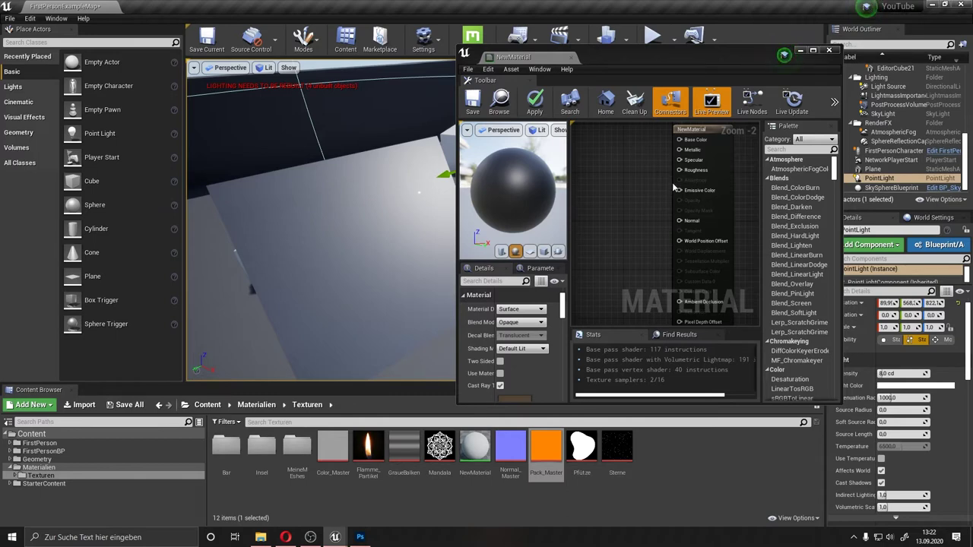
mouse_move(590, 465)
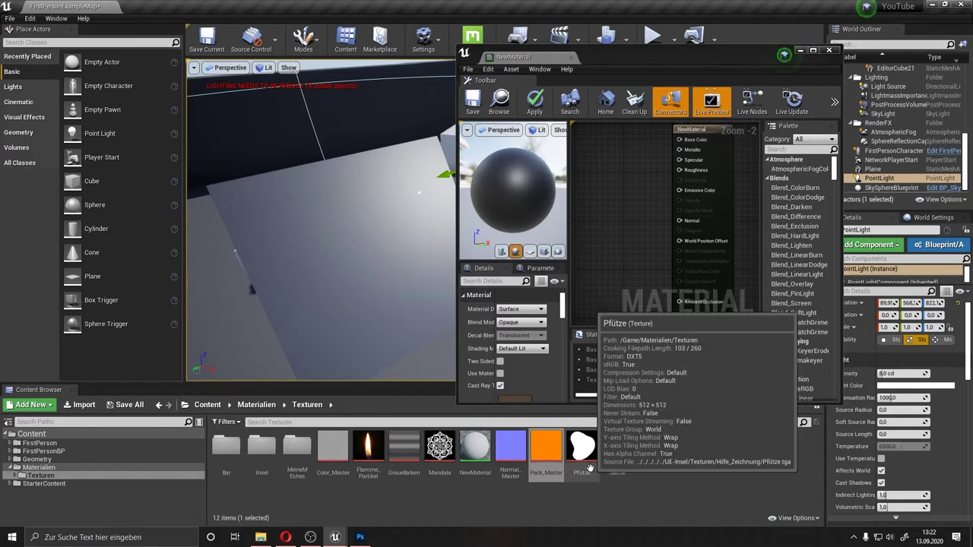
right_click_drag(631, 230, 623, 236)
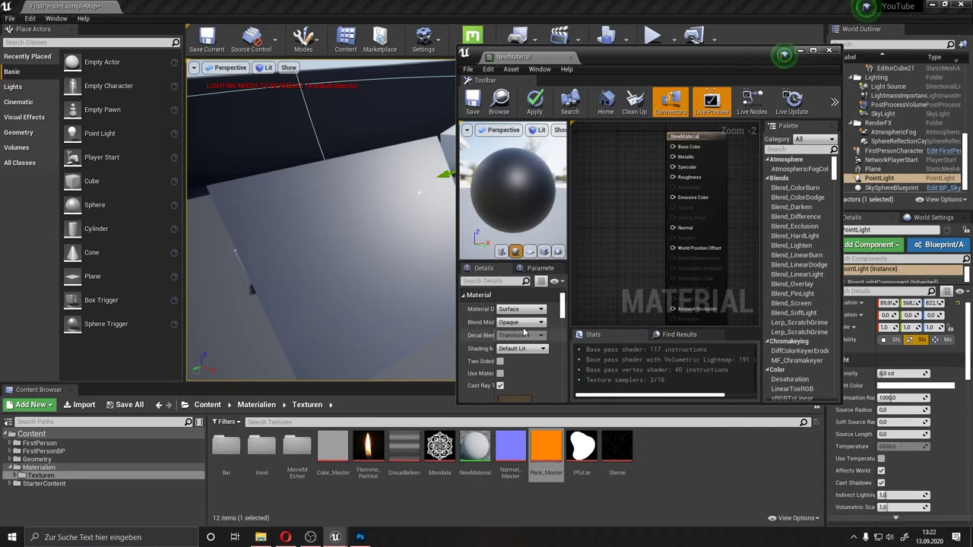
scroll(561, 305, "up", 2)
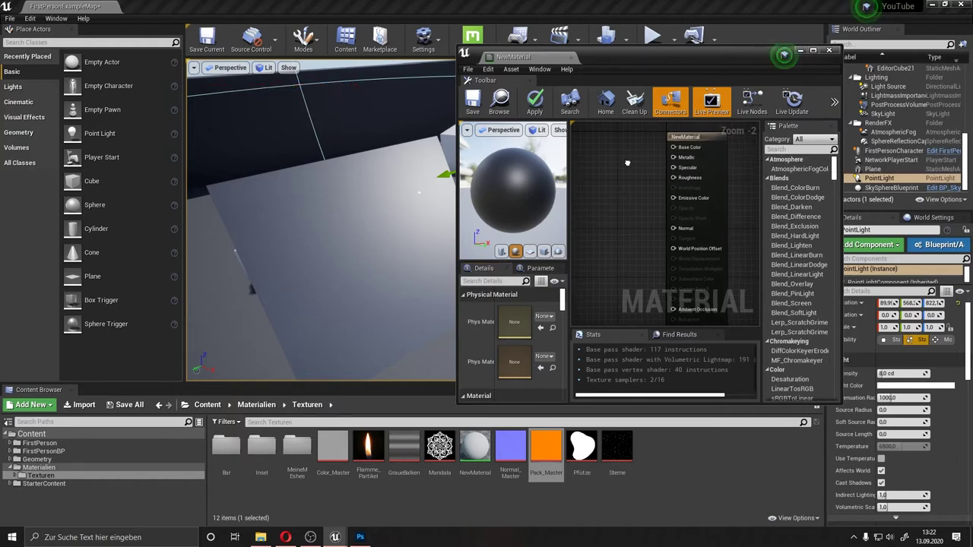
right_click_drag(628, 162, 643, 193)
mouse_move(368, 449)
left_mouse_down()
mouse_move(454, 409)
mouse_move(370, 450)
mouse_move(602, 155)
mouse_move(682, 167)
mouse_move(689, 178)
left_mouse_up()
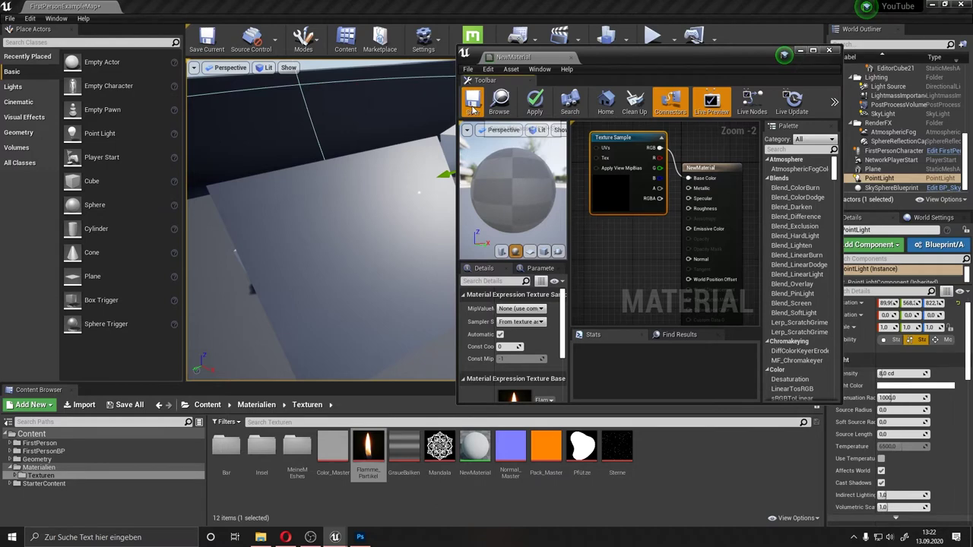
left_click(473, 111)
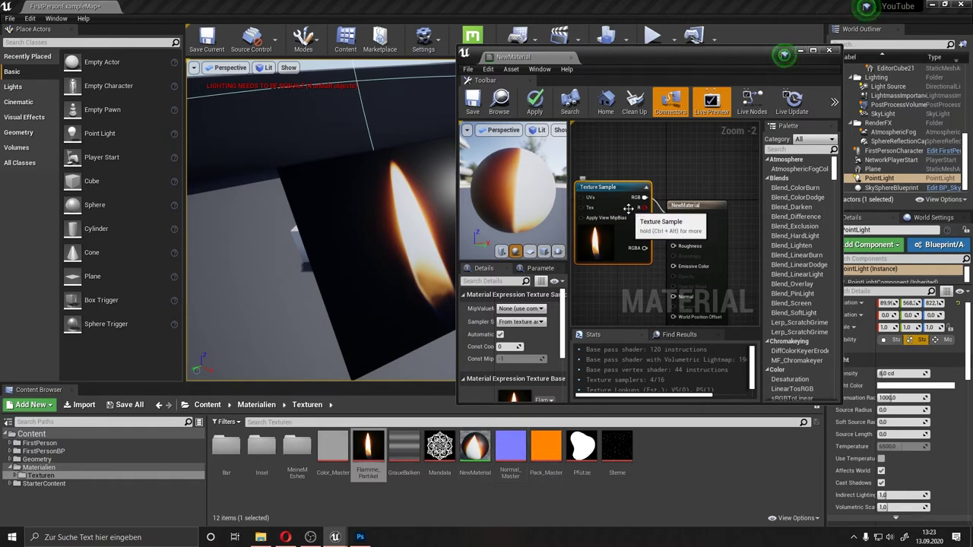
Step: Use a green constant (0.148, 0.422, 0.171) for Base Color and delete the flame texture sample
left_click(617, 143)
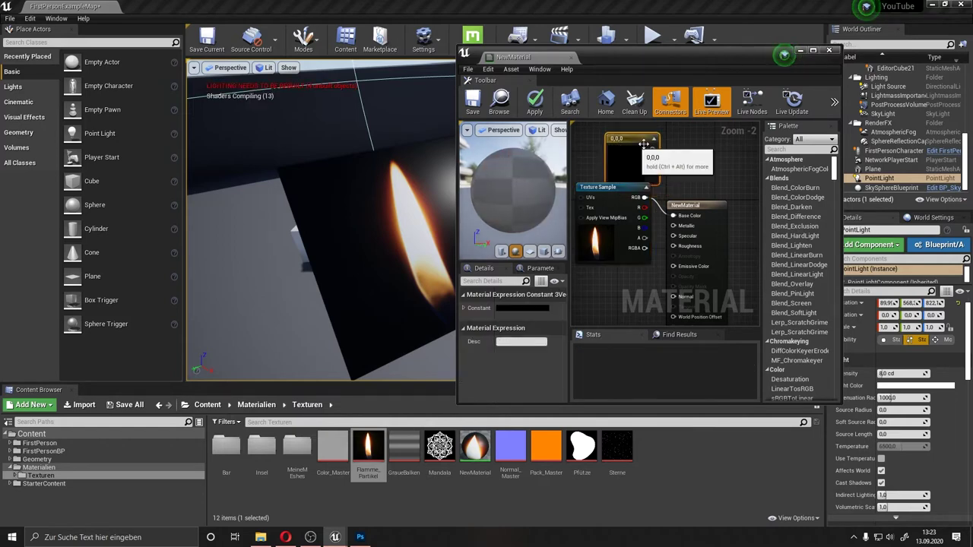
double_click(631, 160)
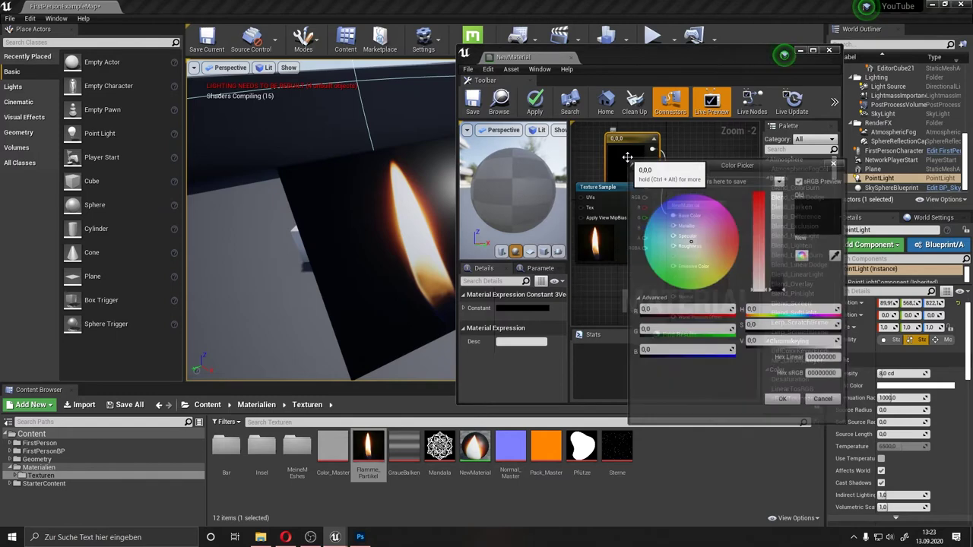
left_click_drag(688, 236, 674, 267)
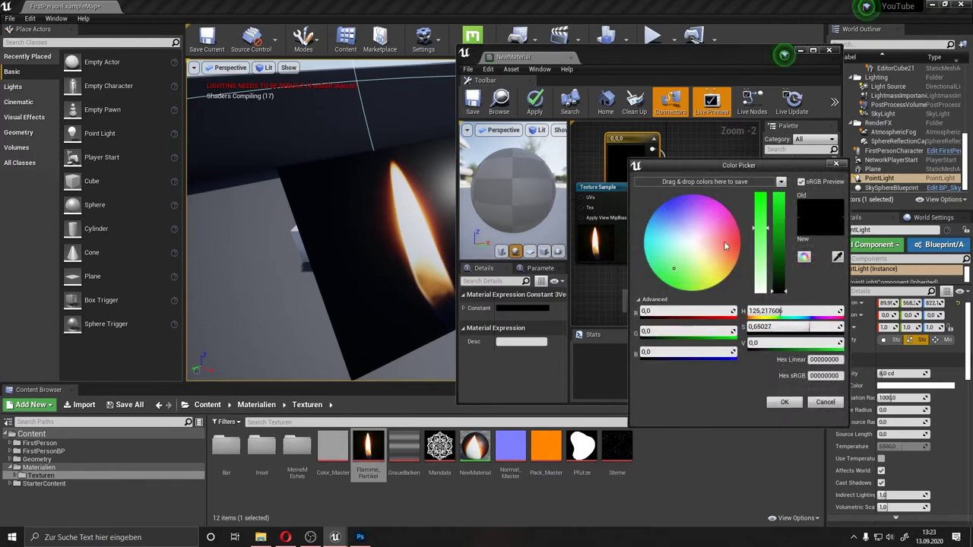
left_click_drag(778, 219, 773, 255)
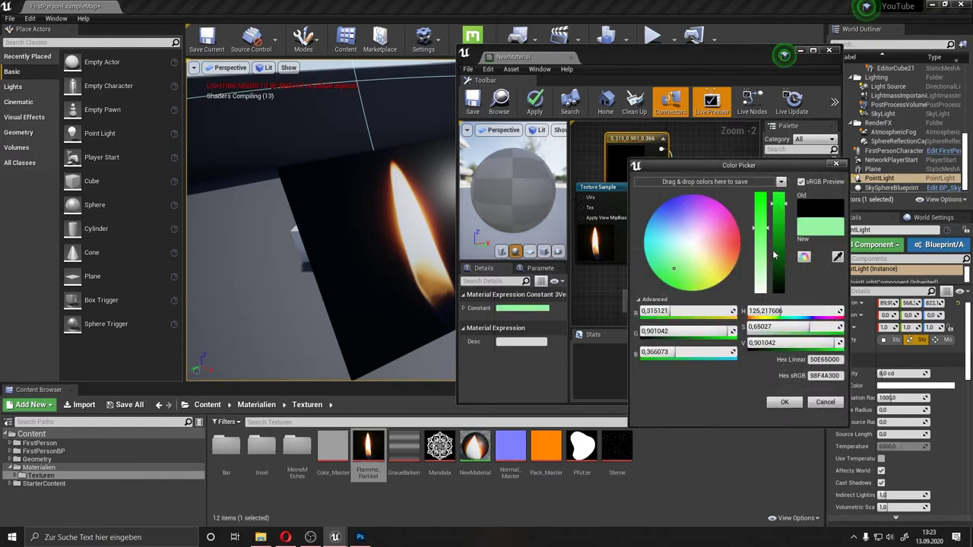
left_click(785, 403)
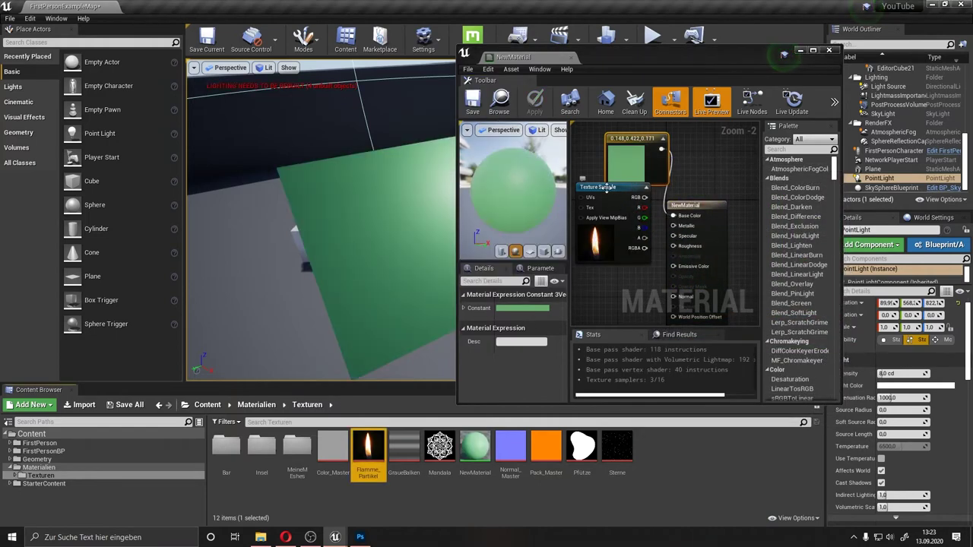
left_click_drag(606, 188, 603, 225)
key("Delete")
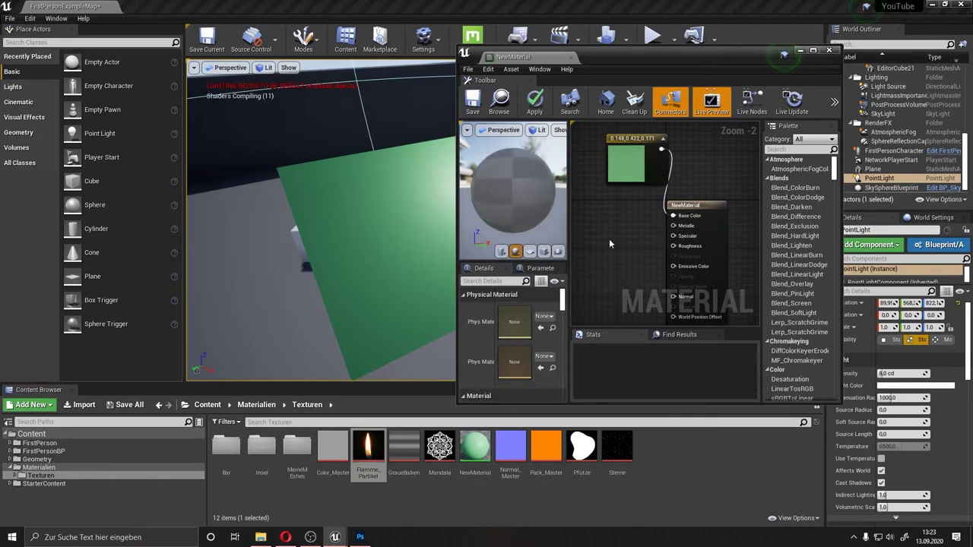
Step: Wire a new constant of 0 into Metallic and maximize the material editor window
left_click_drag(653, 165, 616, 171)
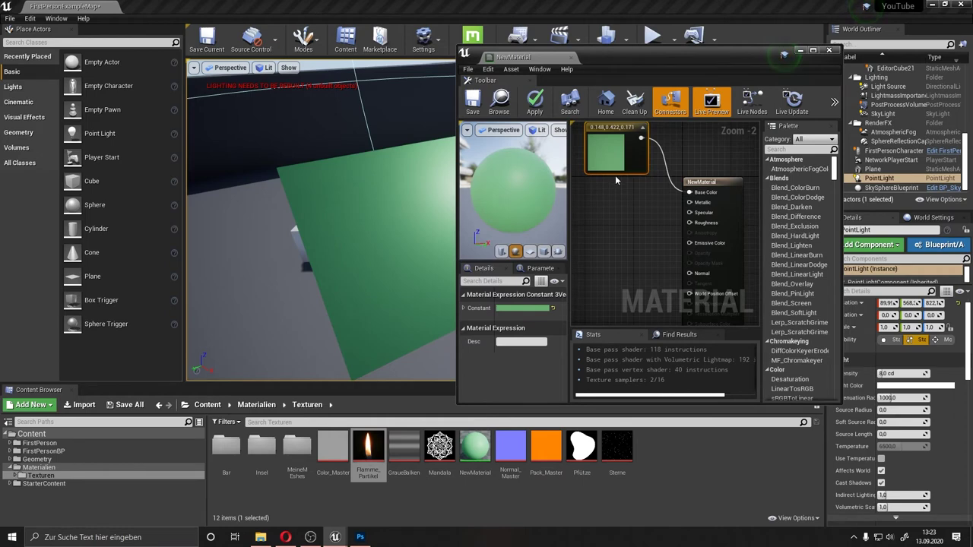
mouse_move(368, 457)
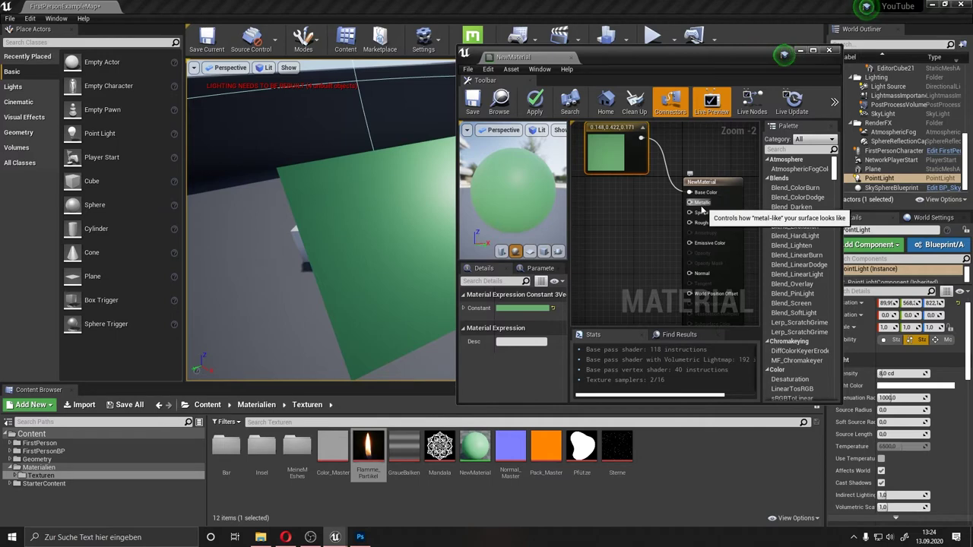
left_click(638, 195)
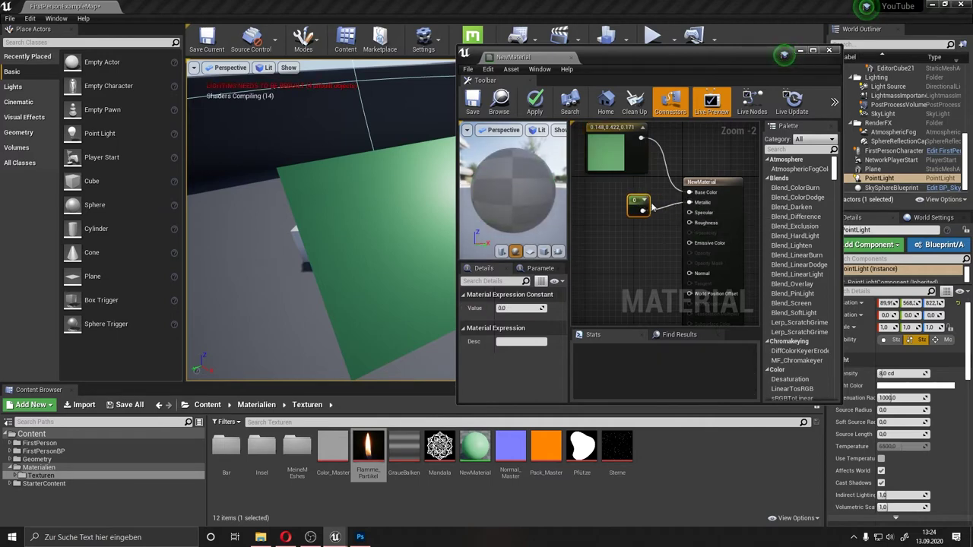
left_click_drag(631, 205, 623, 196)
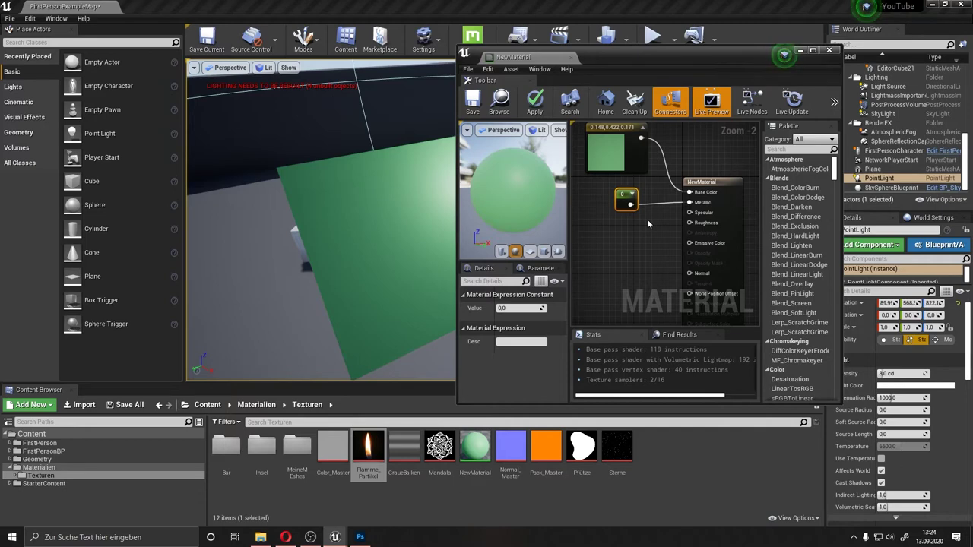
key("super+Up")
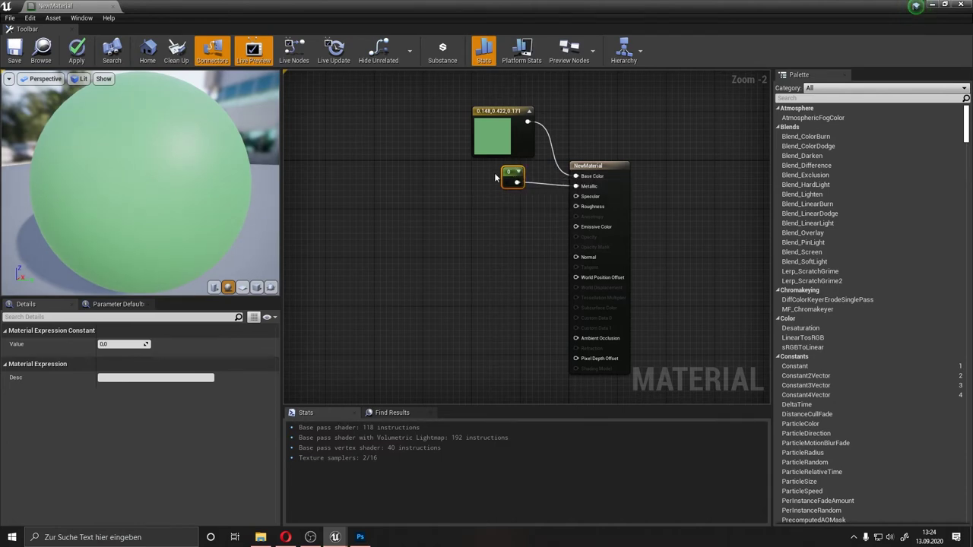
Step: Try Metallic values 1, then 0, then 1 again while inspecting the preview sphere
left_click(111, 344)
type("1")
key("Return")
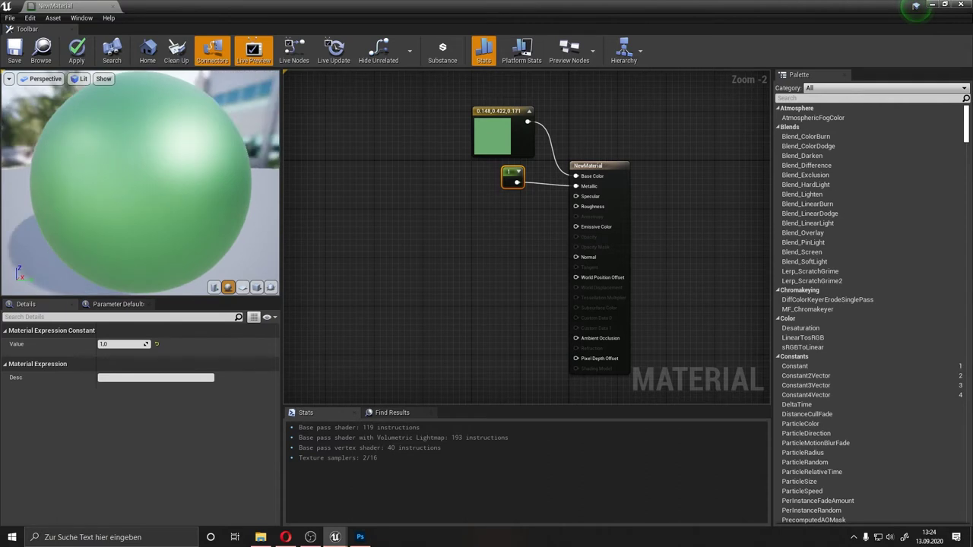
left_click_drag(153, 182, 302, 188)
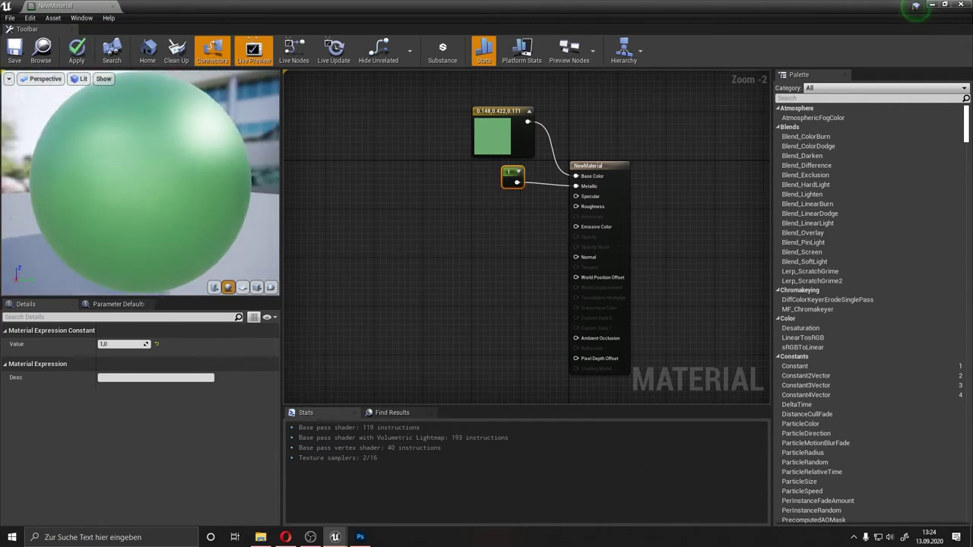
left_click_drag(256, 148, 167, 157)
left_click(124, 347)
type("0")
key("Return")
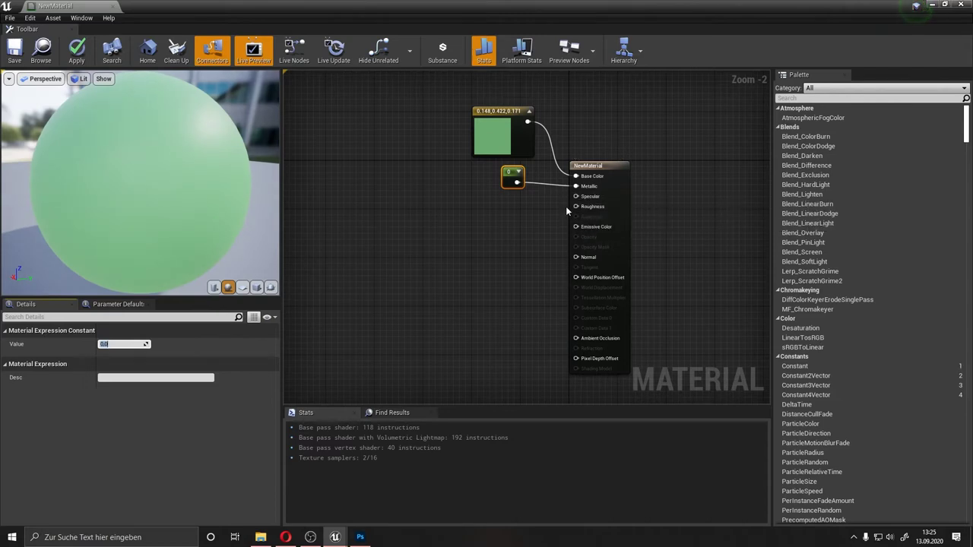
type("1")
left_click(510, 219)
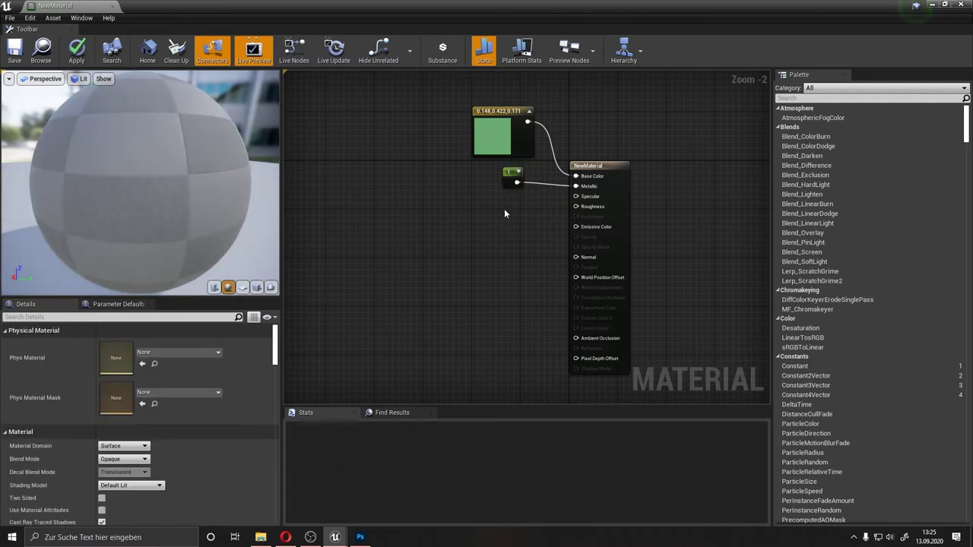
Step: Add a second constant wired to Roughness, first at 1 and then at 0.1
left_click(506, 207)
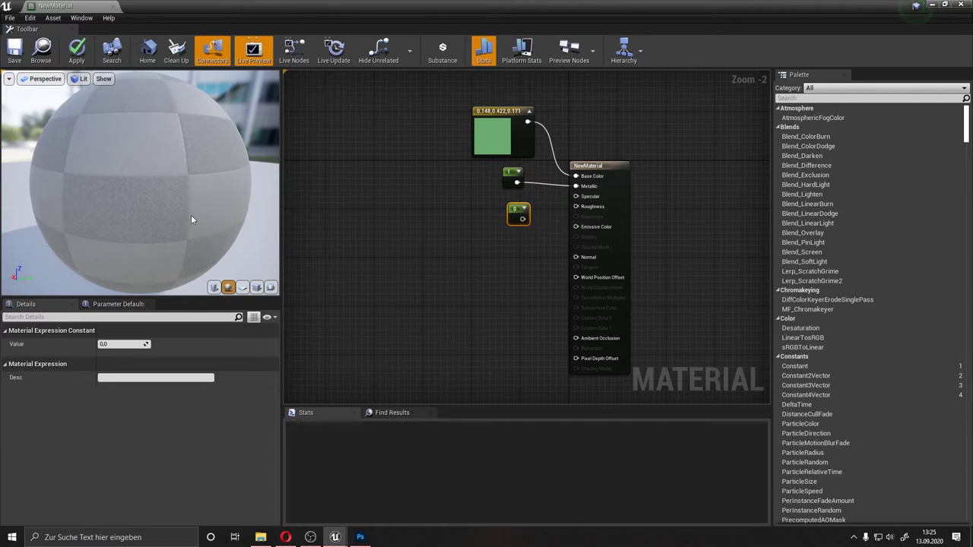
mouse_move(522, 219)
left_mouse_down()
mouse_move(536, 232)
mouse_move(578, 207)
left_mouse_up()
left_click(513, 228)
left_click(510, 212)
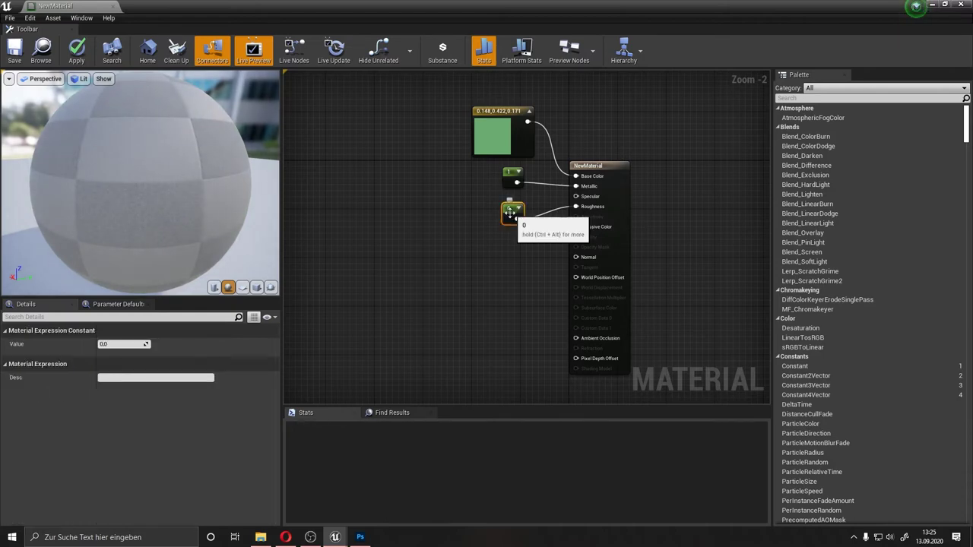
left_click_drag(158, 203, 158, 204)
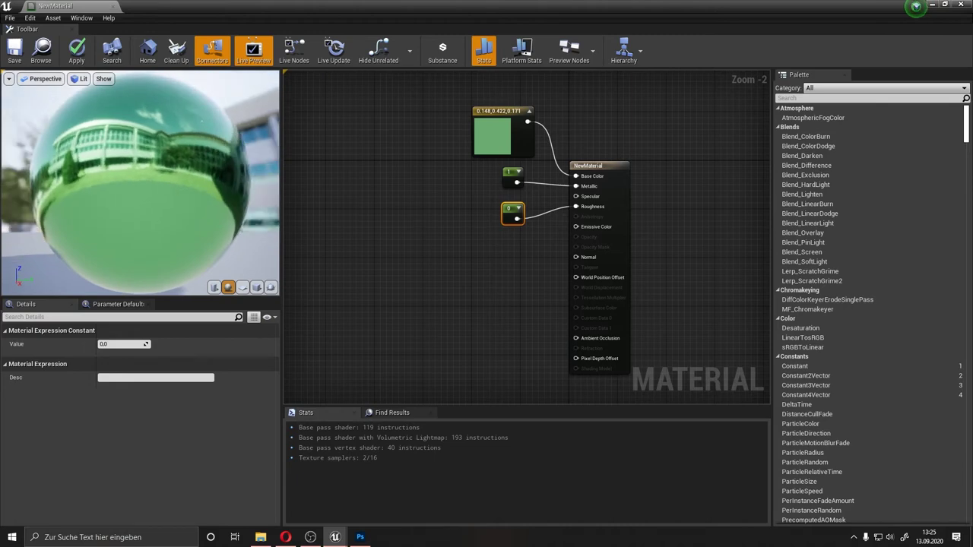
left_click_drag(158, 204, 158, 204)
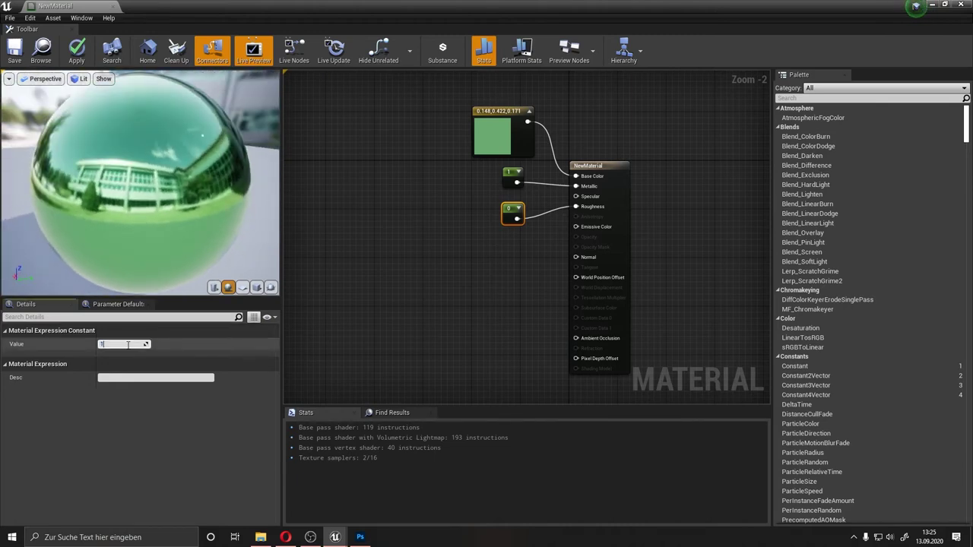
key("Return")
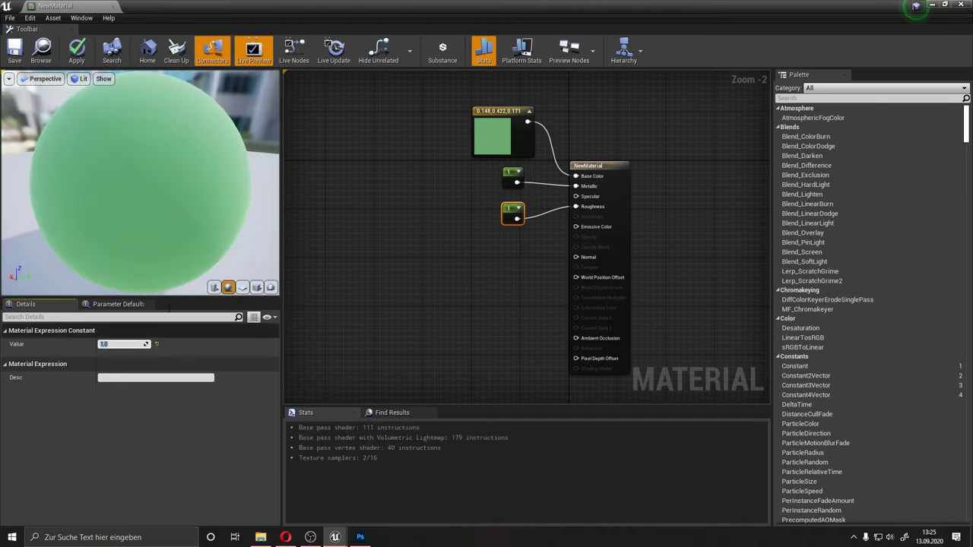
left_click_drag(511, 213, 517, 237)
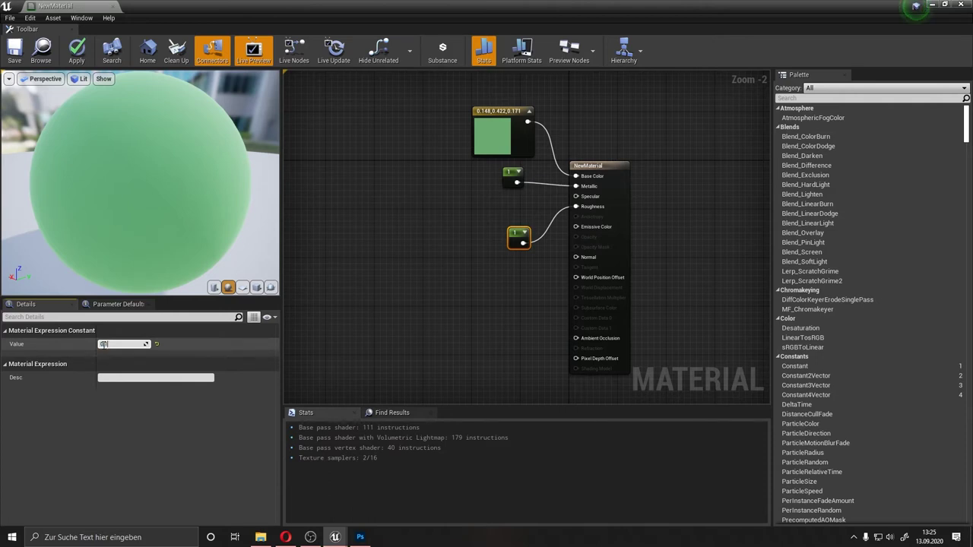
key("Return")
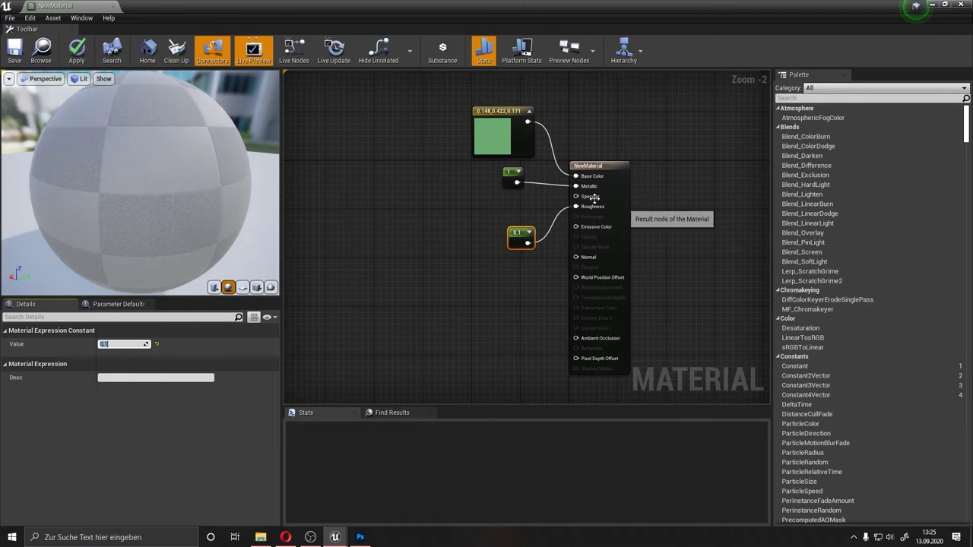
Step: Add a third constant wired to Specular with a value of 0.5
left_click(525, 211)
left_click(519, 218)
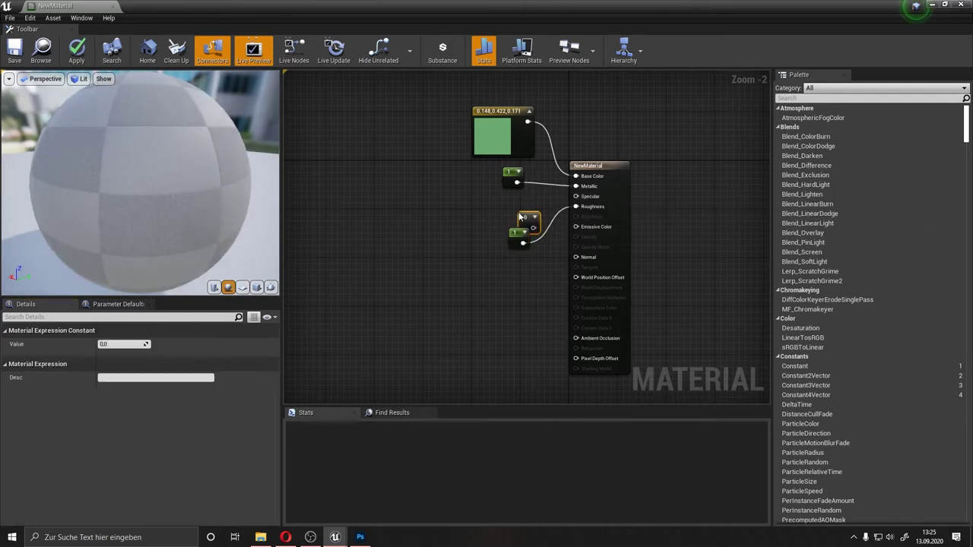
mouse_move(521, 216)
left_mouse_down()
mouse_move(502, 198)
mouse_move(575, 196)
left_mouse_up()
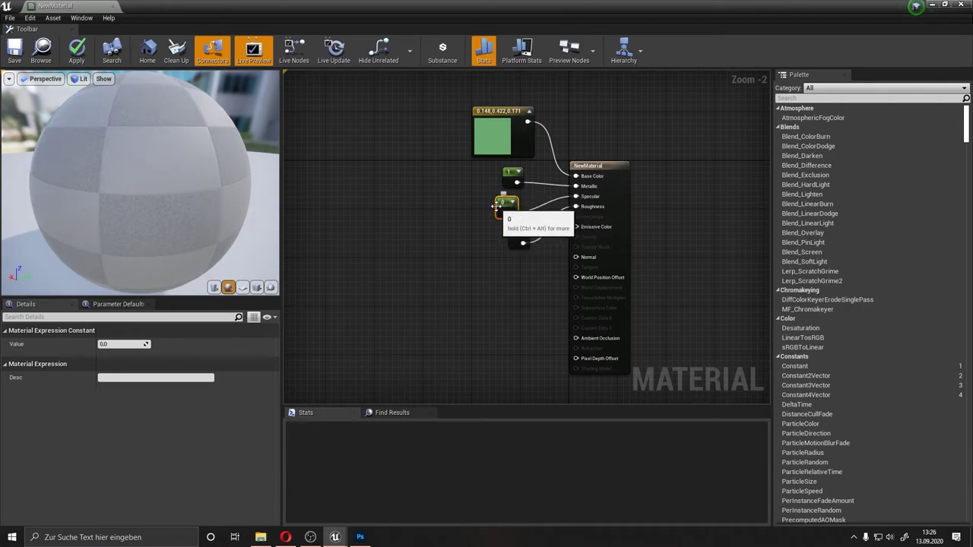
left_click_drag(163, 184, 220, 182)
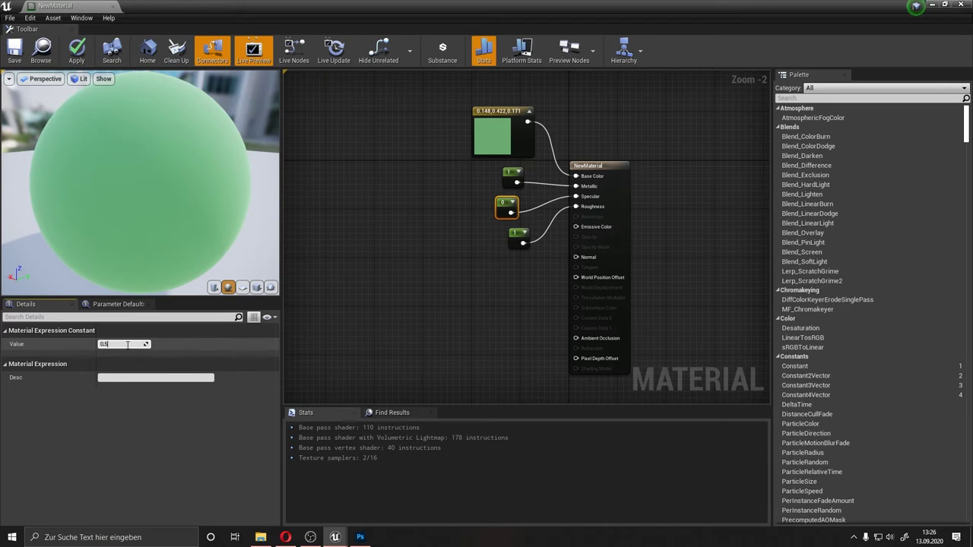
type(".5")
key("Return")
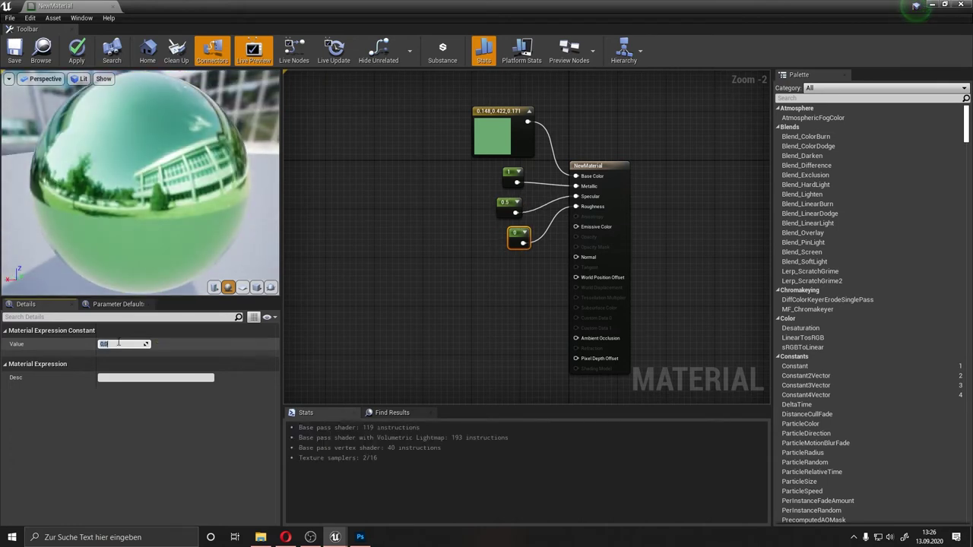
Step: Raise the Specular constant to 1 and check the reflections on the preview sphere
mouse_move(228, 152)
left_mouse_down()
mouse_move(152, 160)
mouse_move(391, 197)
left_mouse_up()
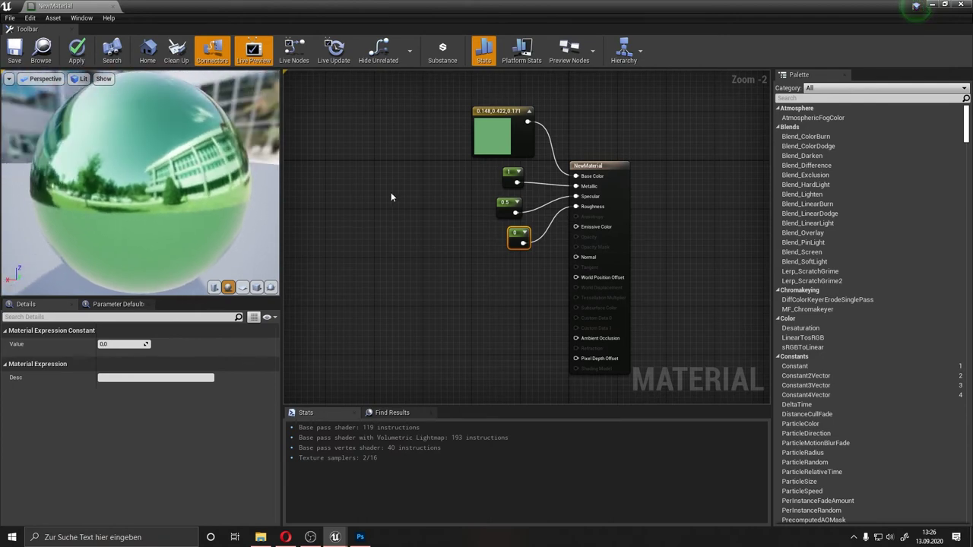
left_click(503, 204)
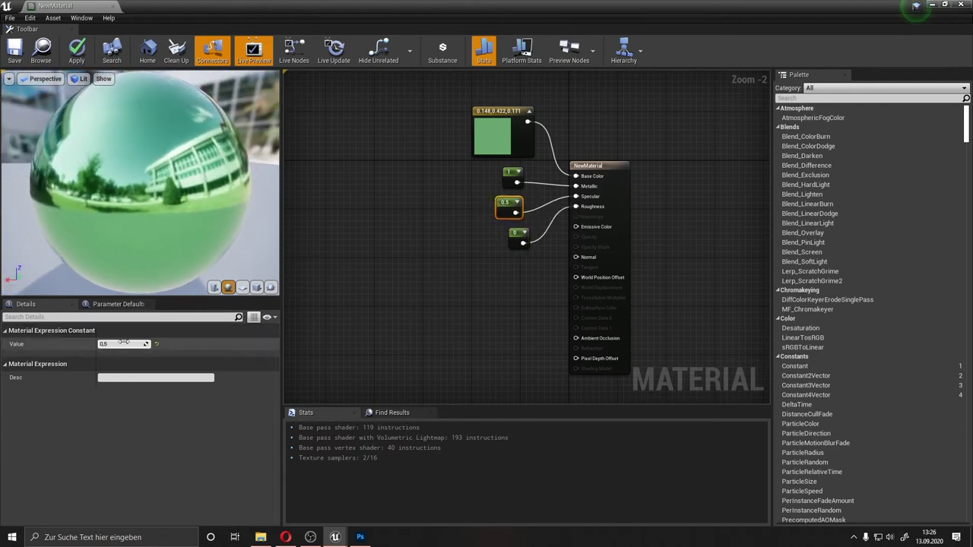
type("1")
key("Return")
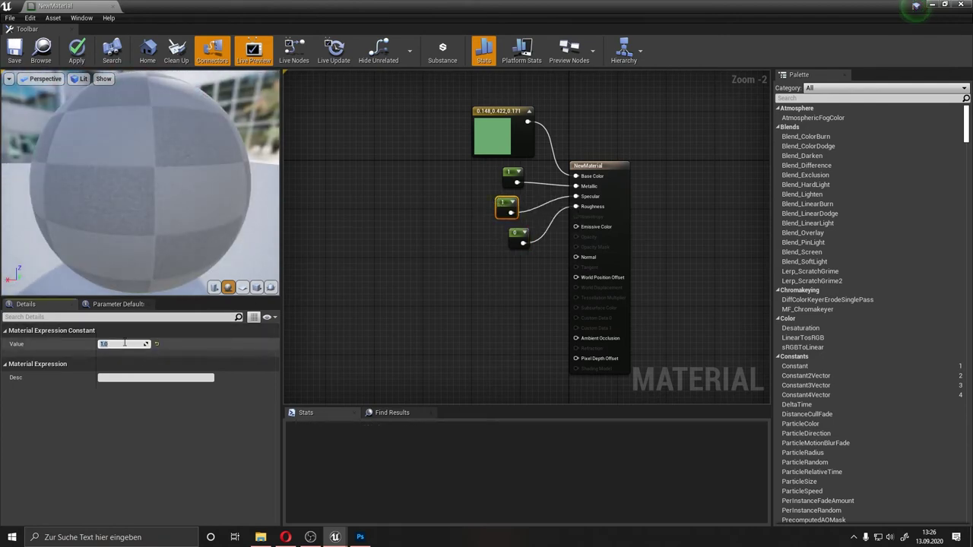
mouse_move(138, 192)
left_mouse_down()
mouse_move(182, 192)
mouse_move(152, 192)
left_mouse_up()
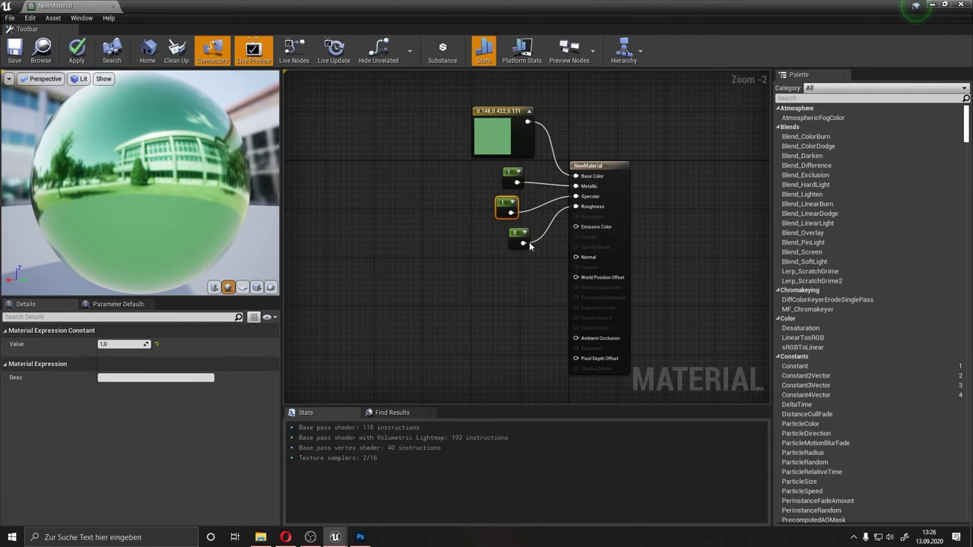
Step: Delete the Specular constant and move the roughness constant up into its place
left_click(507, 241)
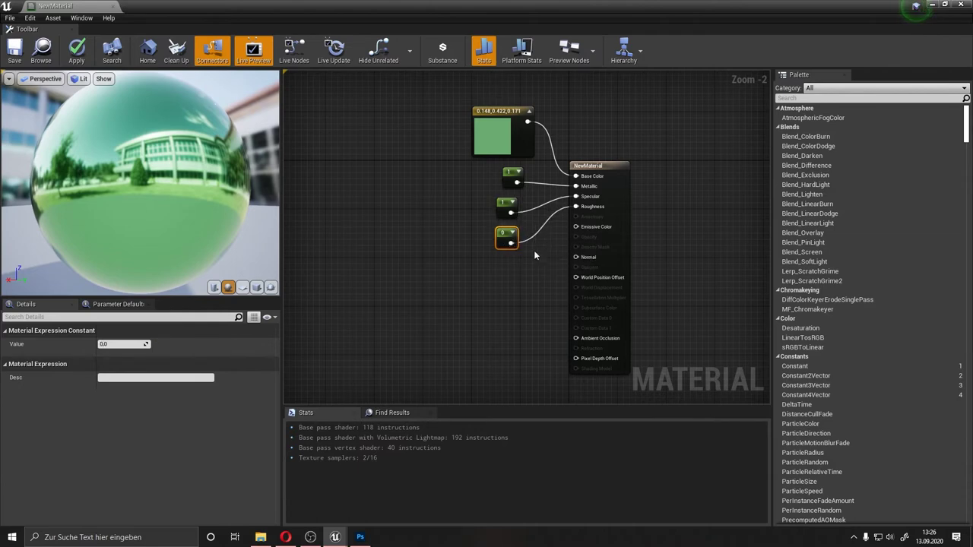
left_click(518, 257)
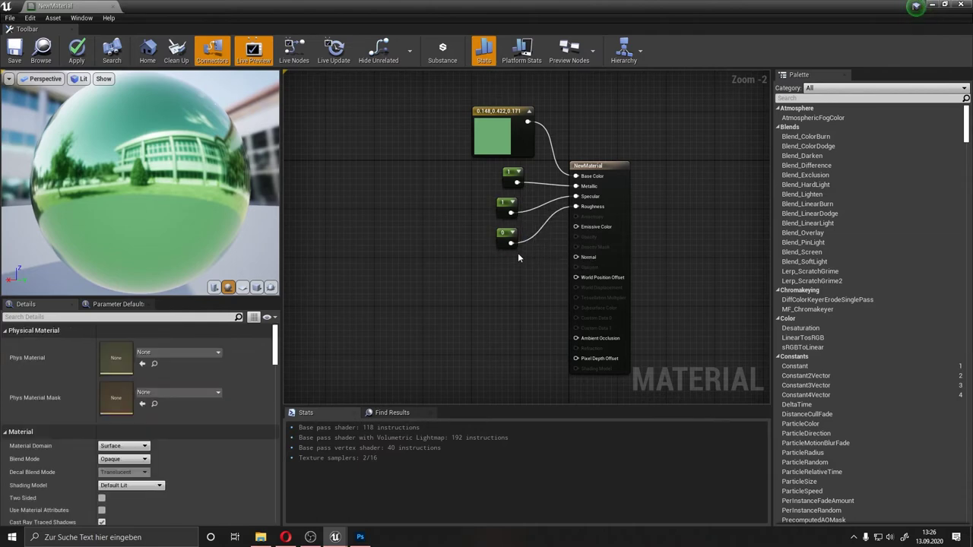
left_click(508, 207)
key("Delete")
left_click_drag(506, 234, 511, 202)
left_click(110, 343)
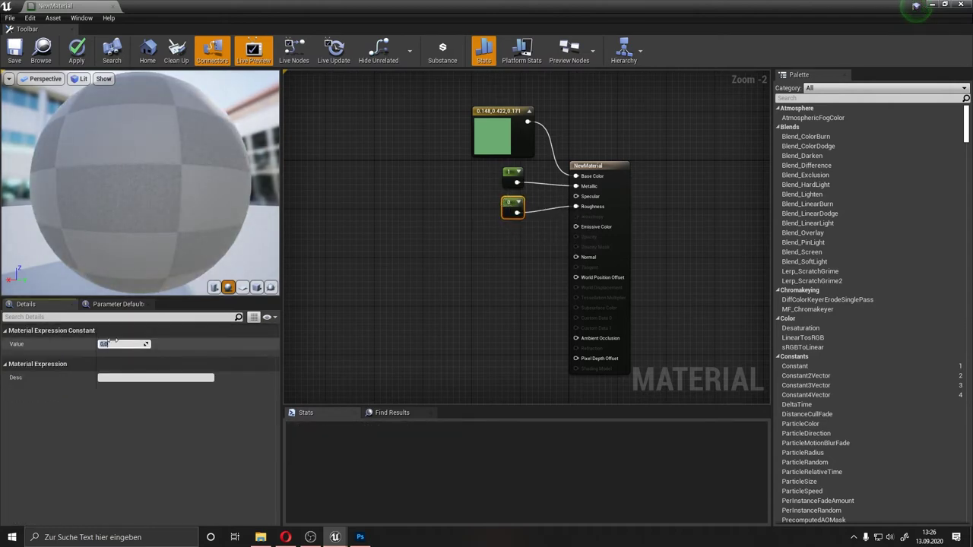
type("0.5")
Step: Set roughness to 0.5 and change the base colour to neutral grey 0.432
key("Return")
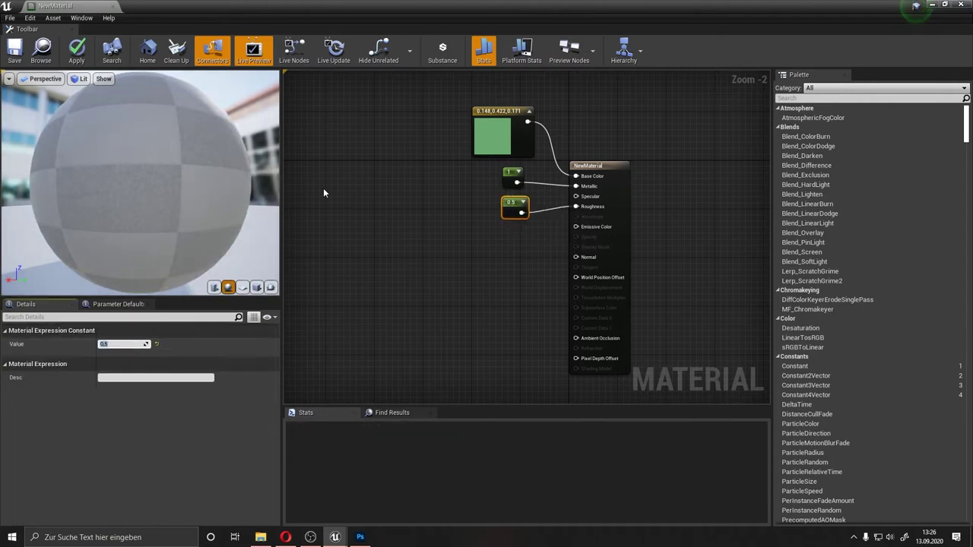
left_click(494, 136)
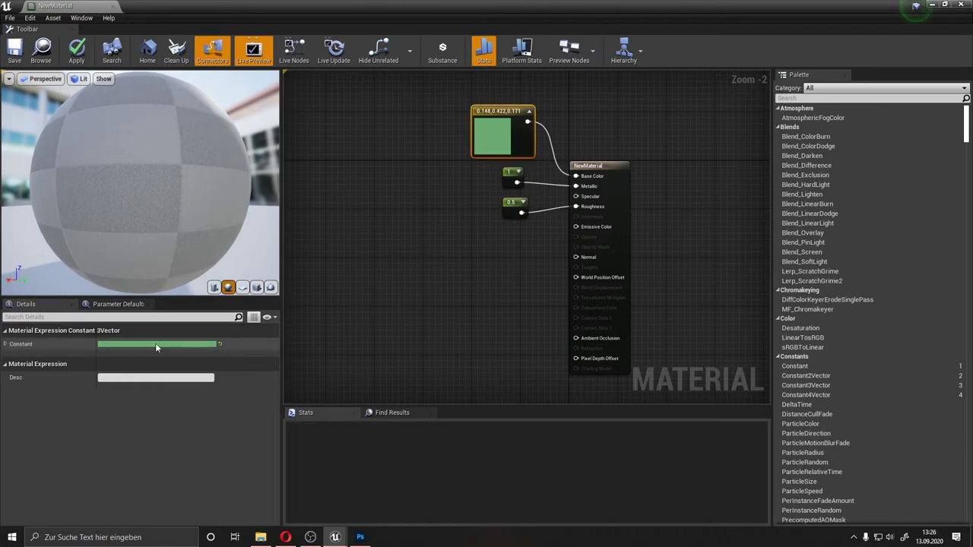
left_click(155, 343)
left_click(176, 323)
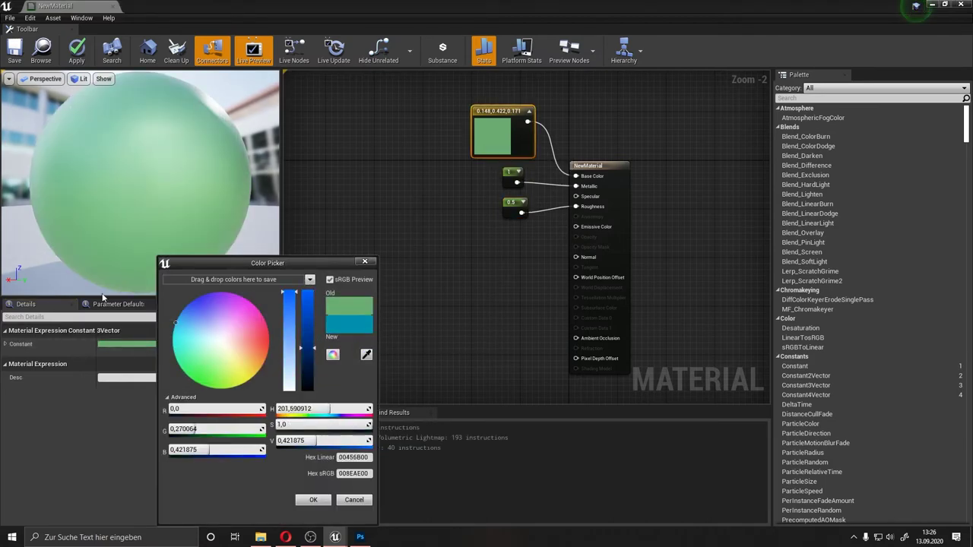
left_click_drag(303, 356, 312, 347)
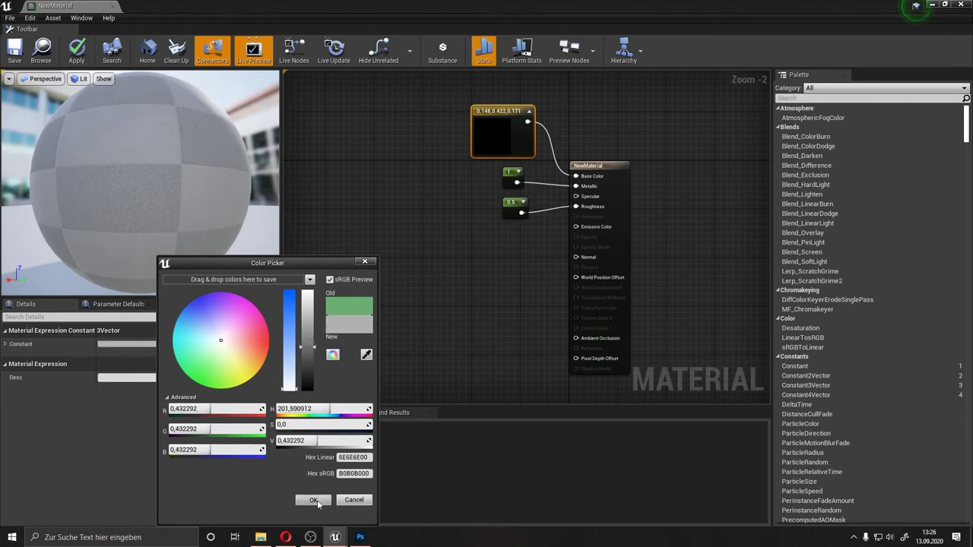
left_click(314, 500)
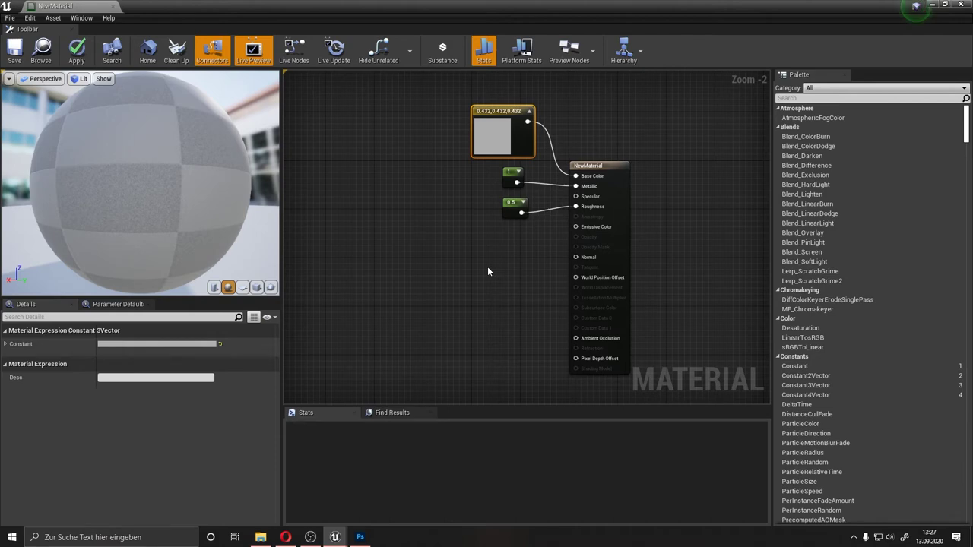
left_click_drag(134, 221, 183, 221)
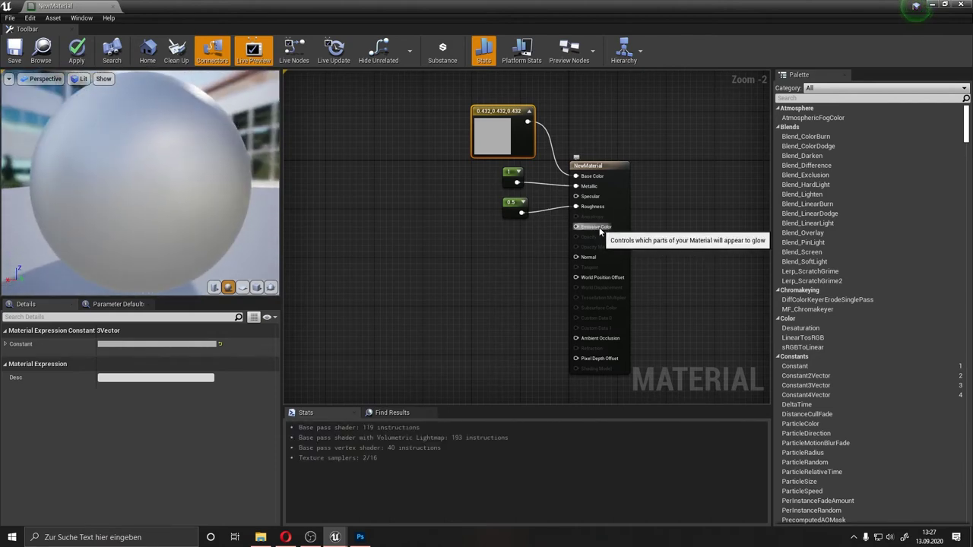
Step: Reposition the roughness node and restore the material editor to a floating window
left_click(530, 236)
left_click_drag(507, 209, 495, 201)
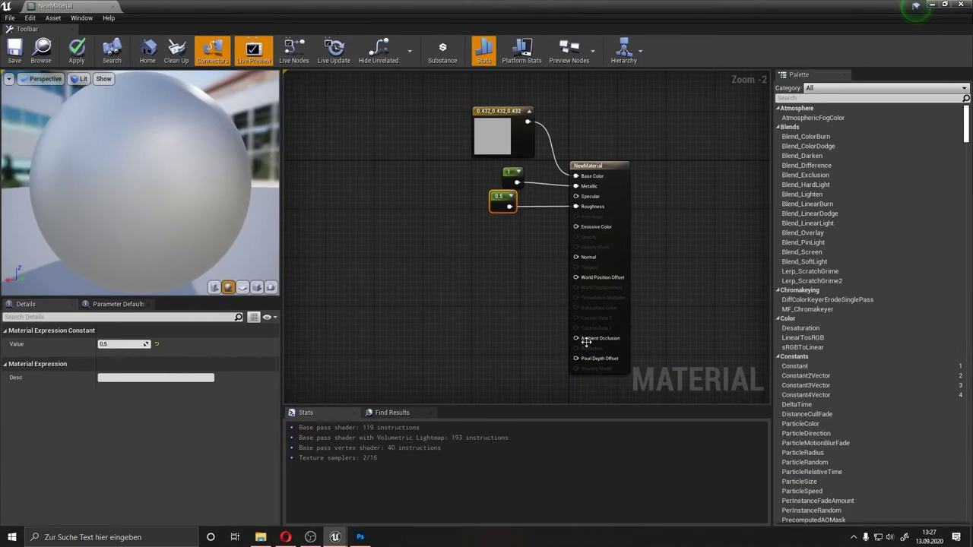
double_click(517, 13)
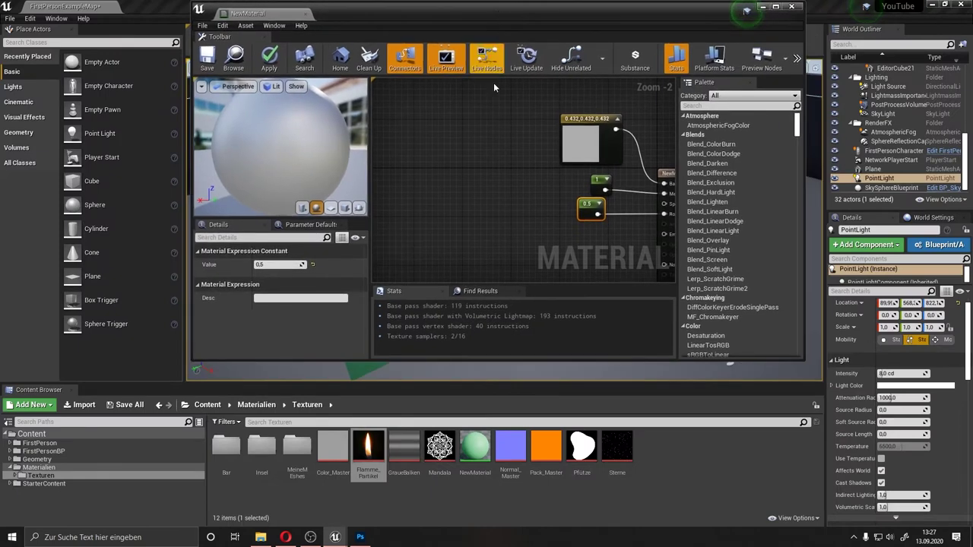
Step: Add a Flamme_Partikel texture sample and wire its RGB into Emissive Color
left_click(366, 453)
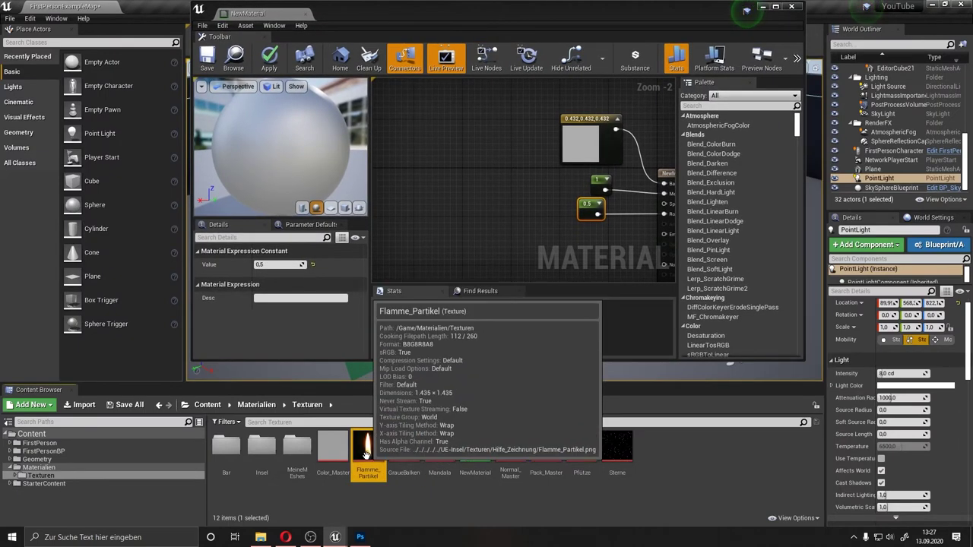
left_click_drag(366, 452, 586, 221)
right_click_drag(597, 257, 547, 213)
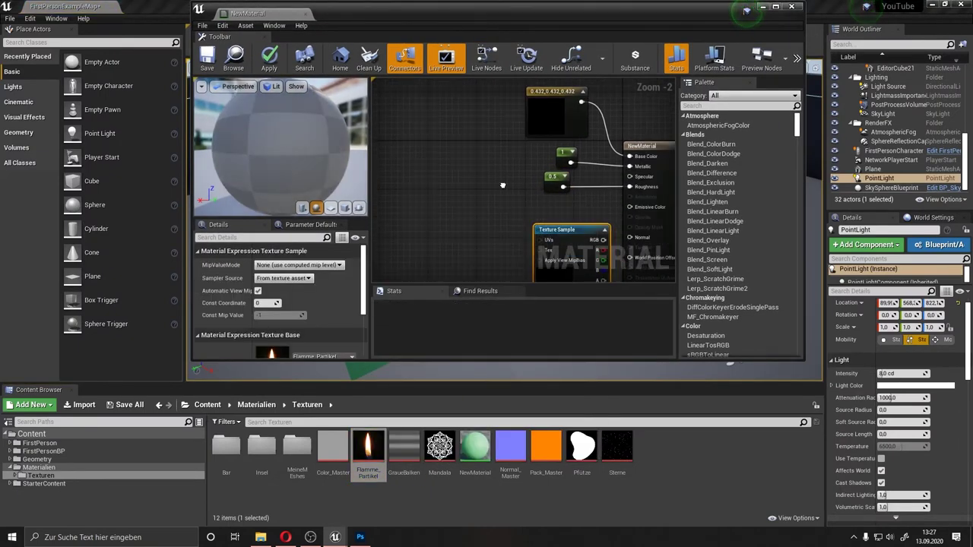
mouse_move(548, 212)
left_mouse_down()
mouse_move(502, 190)
mouse_move(614, 191)
left_mouse_up()
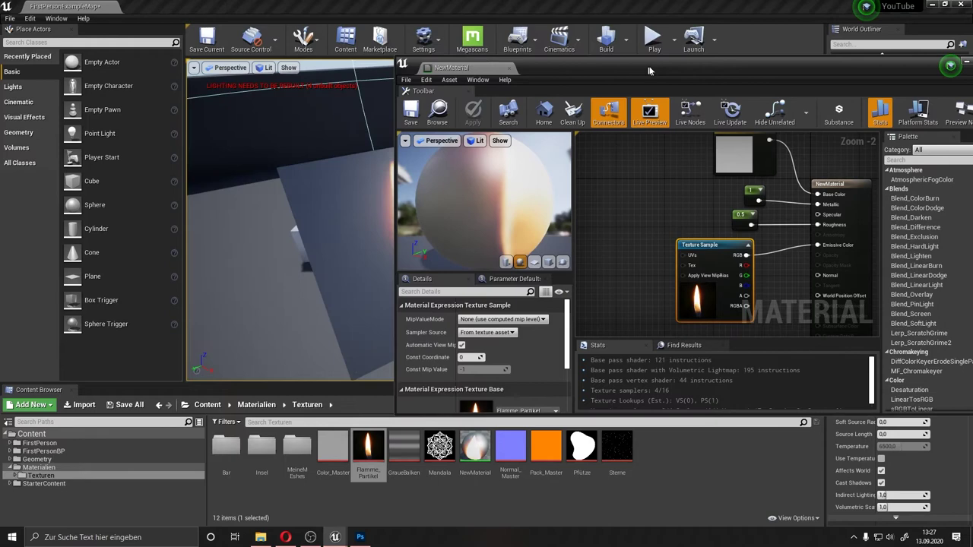
Step: Delete the PointLight and turn the directional Light Source down to 0 lux
left_click_drag(443, 11, 441, 82)
left_click(763, 78)
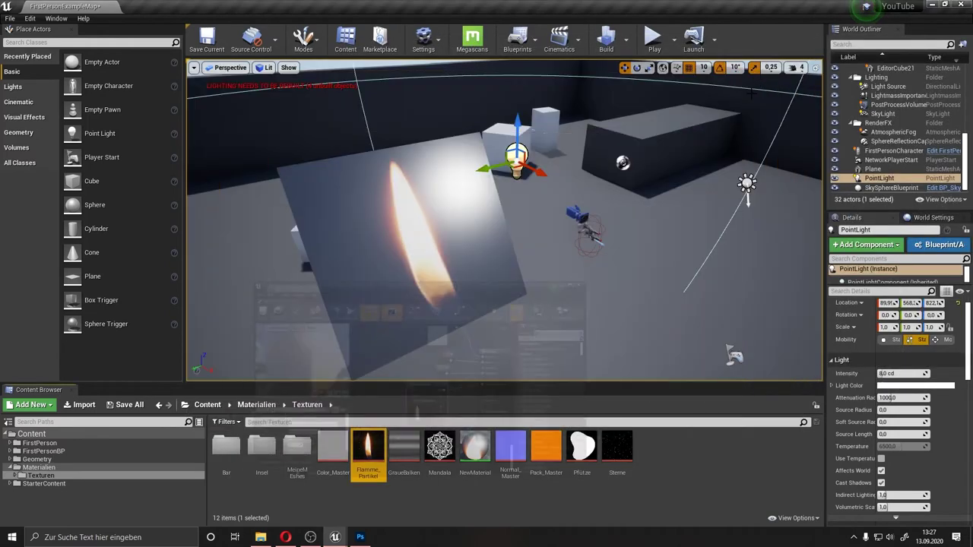
key("Delete")
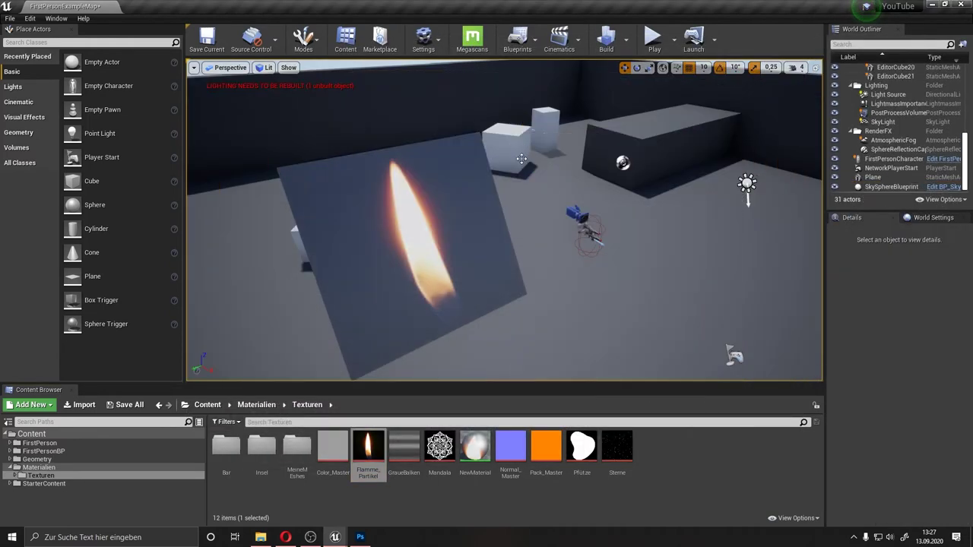
left_click(754, 186)
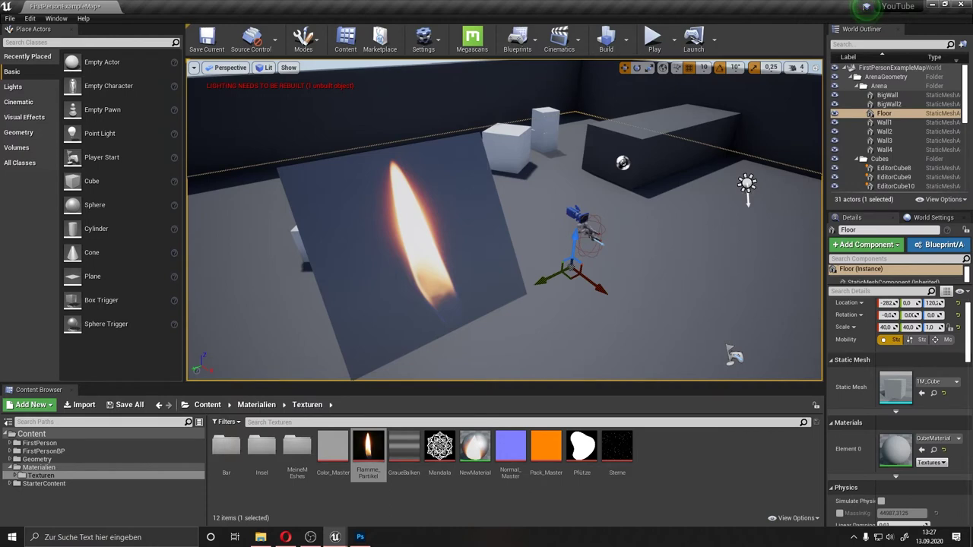
left_click(747, 184)
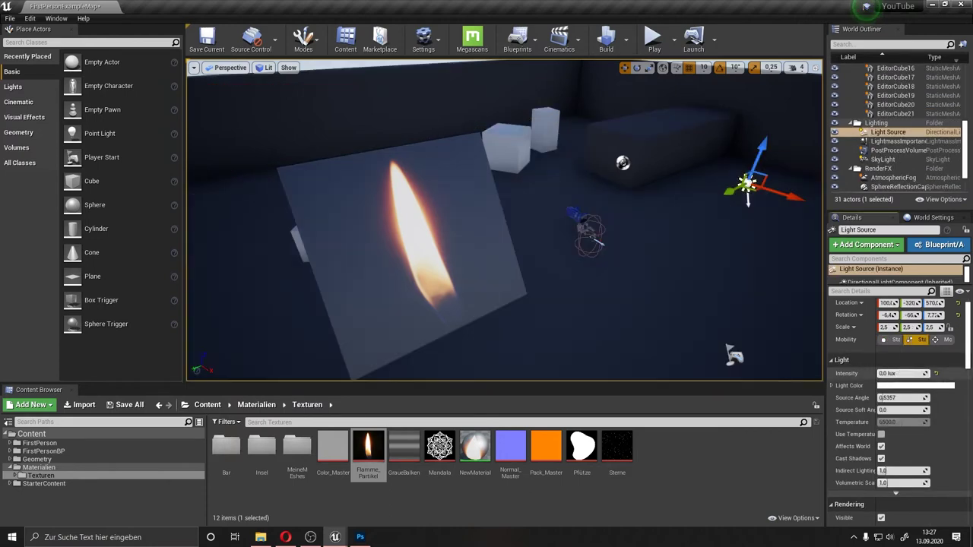
mouse_move(748, 185)
right_mouse_down()
mouse_move(704, 157)
mouse_move(641, 160)
mouse_move(593, 191)
right_mouse_up()
Step: Wire the flame texture into NewMaterial's Base Color and save the material
double_click(475, 448)
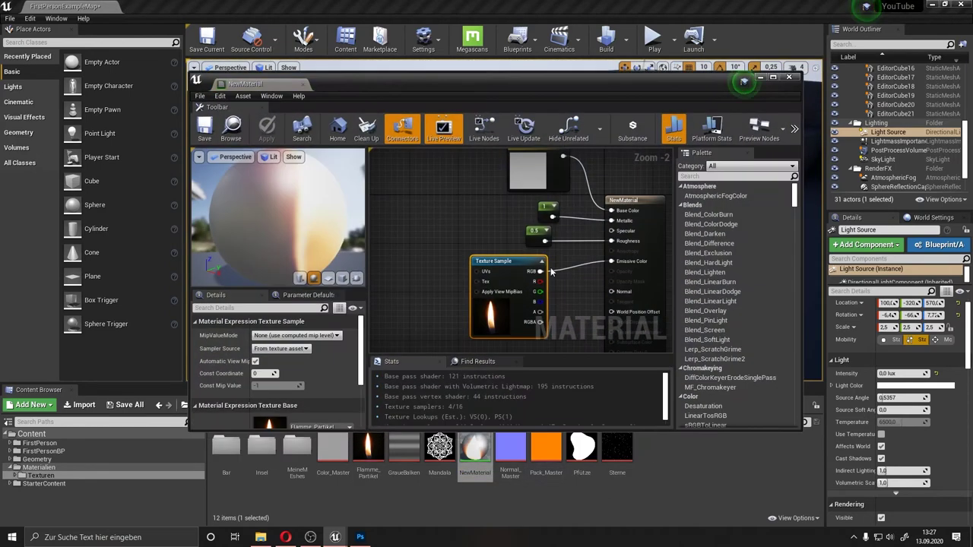
left_click_drag(540, 271, 611, 210)
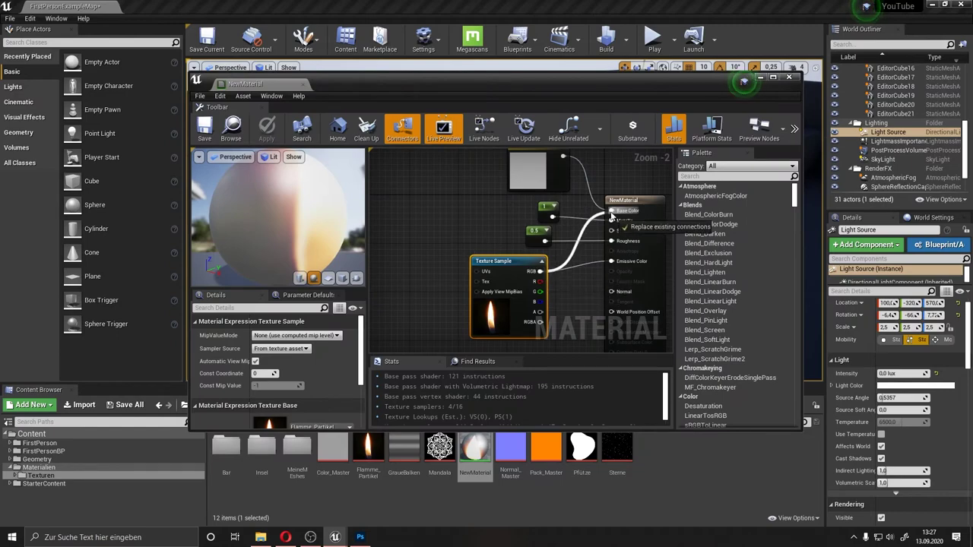
left_click(591, 266)
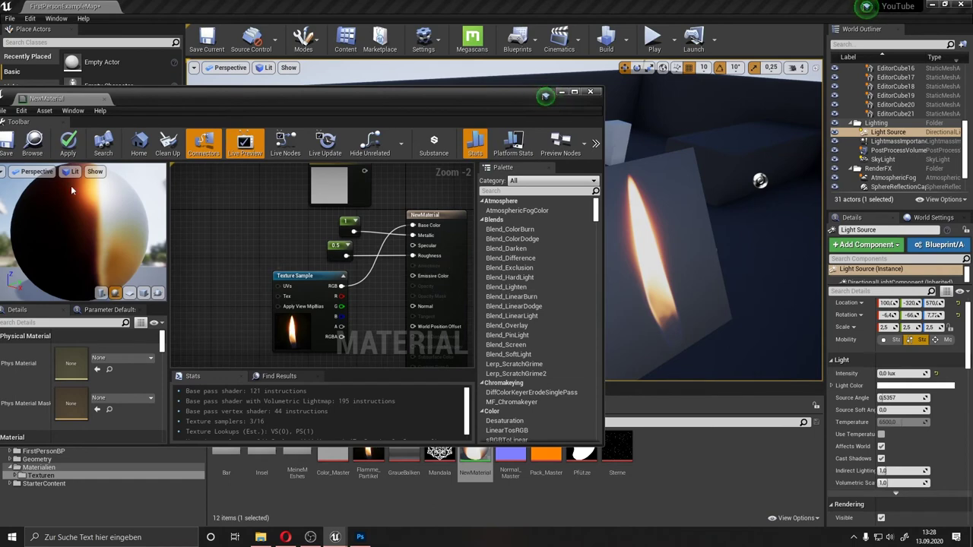
key("ctrl+s")
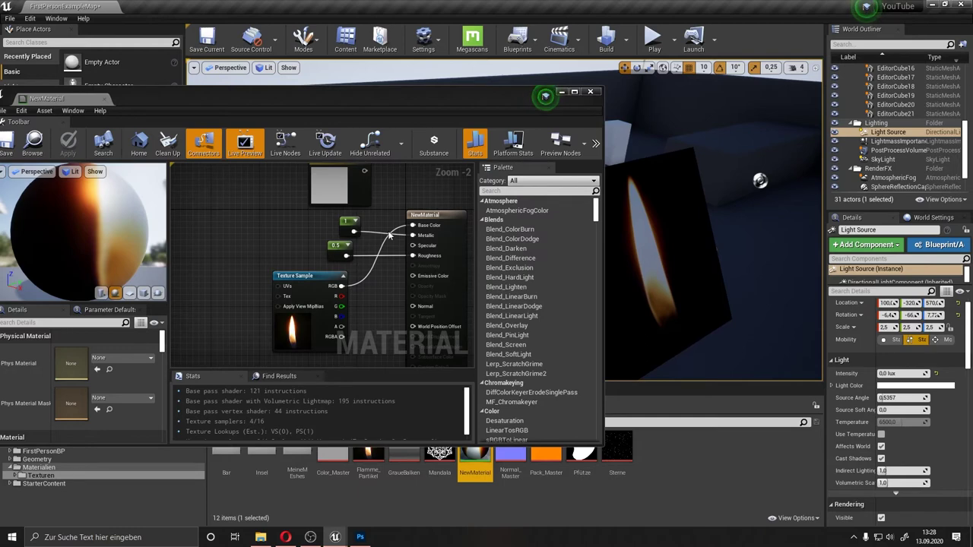
Step: Raise the directional light intensity to 3 lux, then reconnect the grey constant to Base Color
left_click(545, 95)
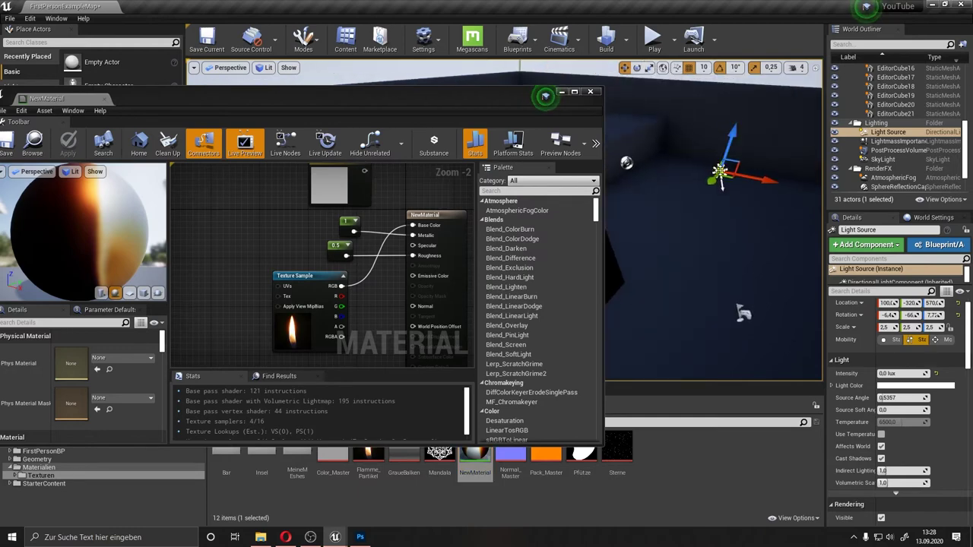
type("2")
key("Return")
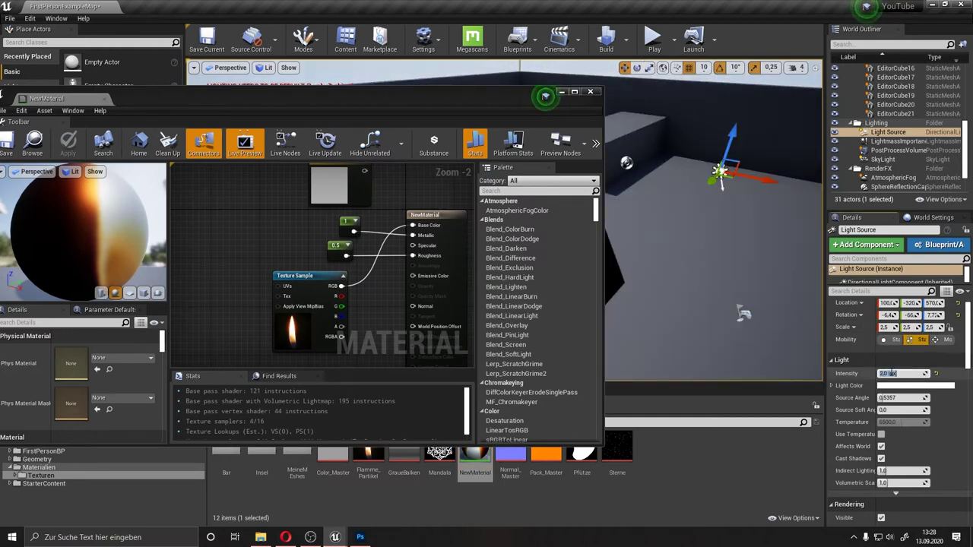
type("3")
key("Return")
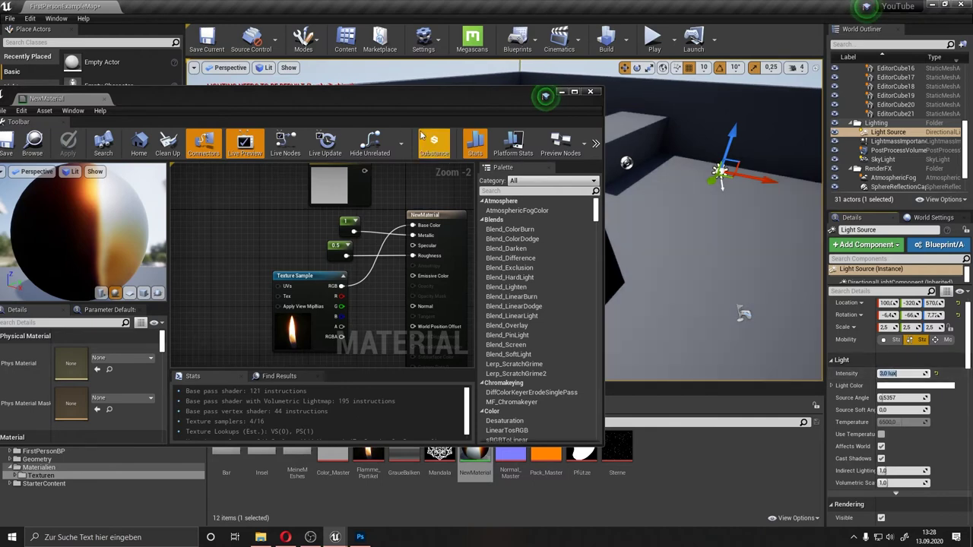
left_click_drag(365, 170, 417, 263)
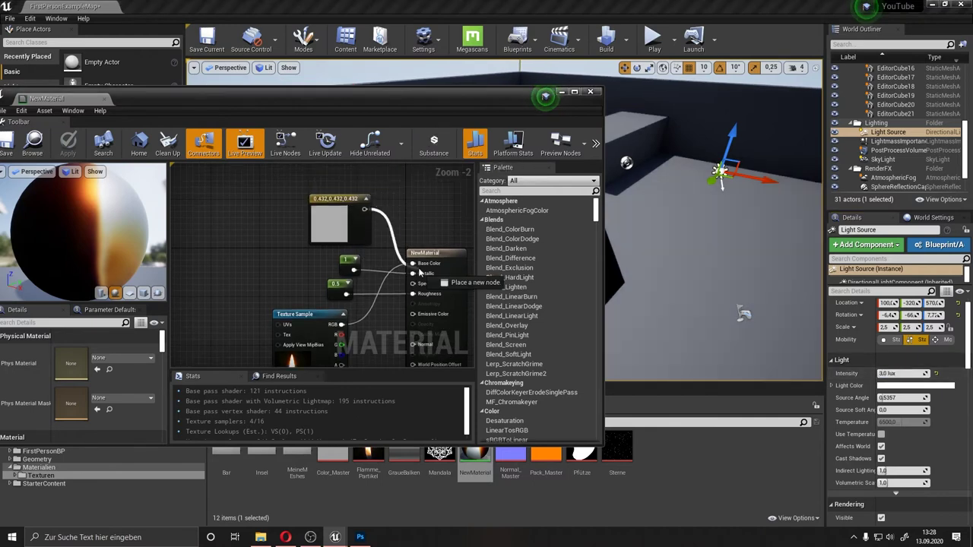
Step: Replace the old Texture Sample with T_Brick_Hewn_Stone_N and switch the preview shape to a cylinder
left_click(324, 324)
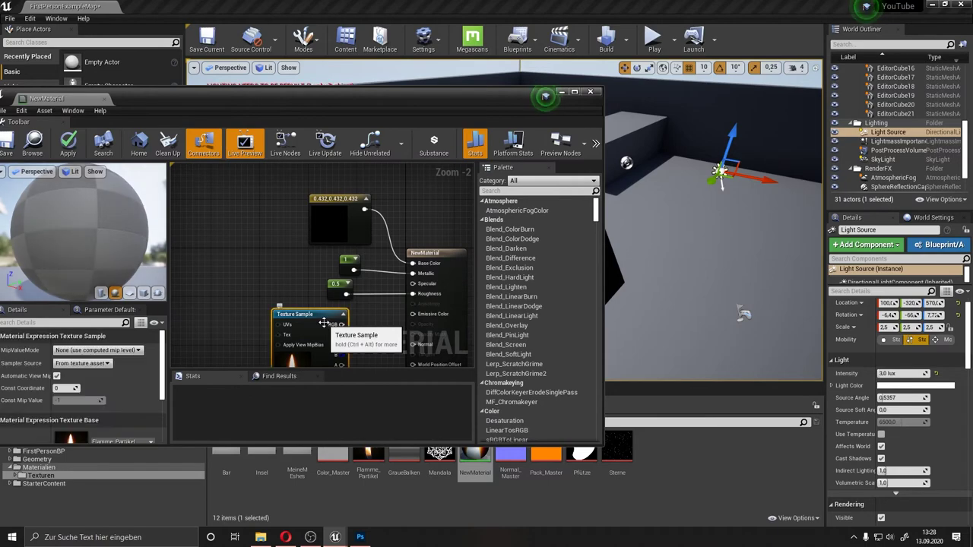
key("Delete")
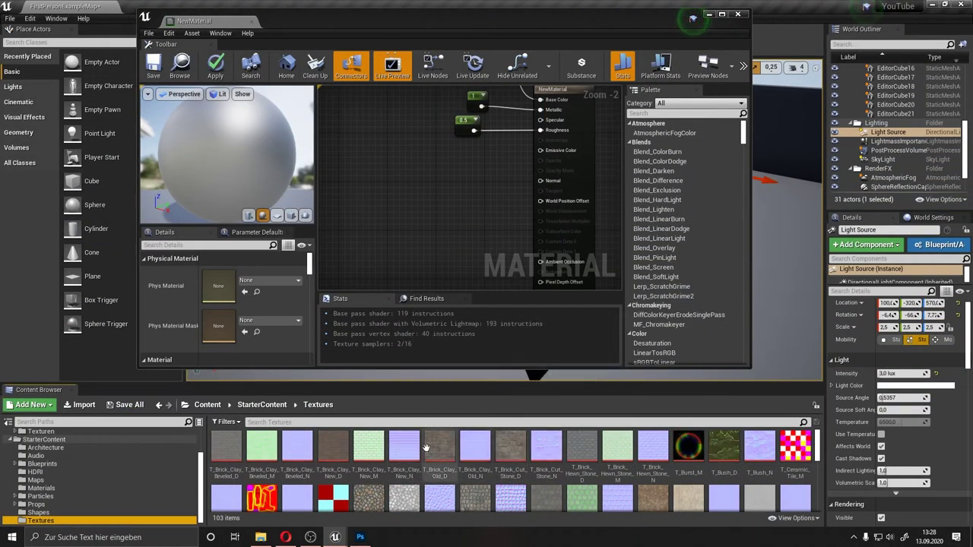
mouse_move(653, 447)
left_mouse_down()
mouse_move(419, 122)
mouse_move(465, 193)
mouse_move(432, 164)
left_mouse_up()
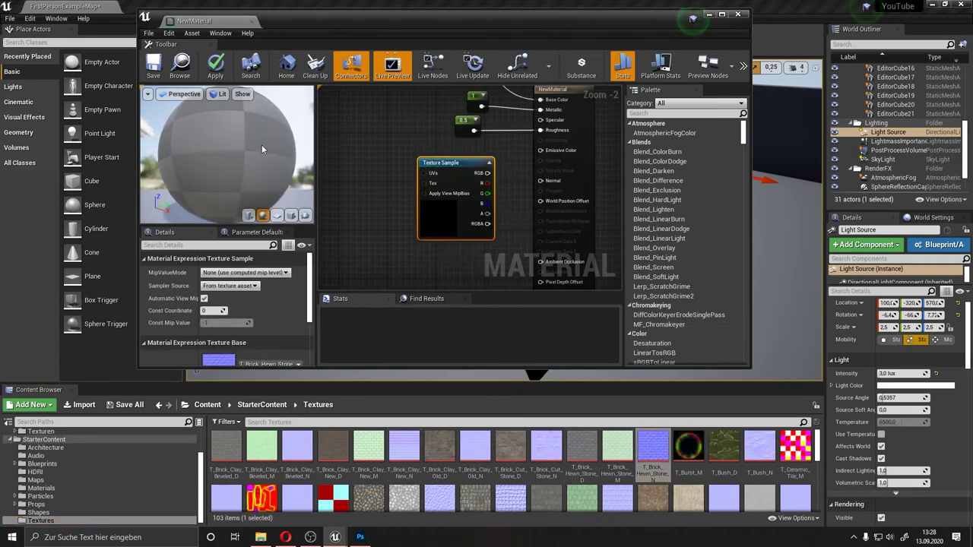
left_click_drag(270, 122, 229, 125)
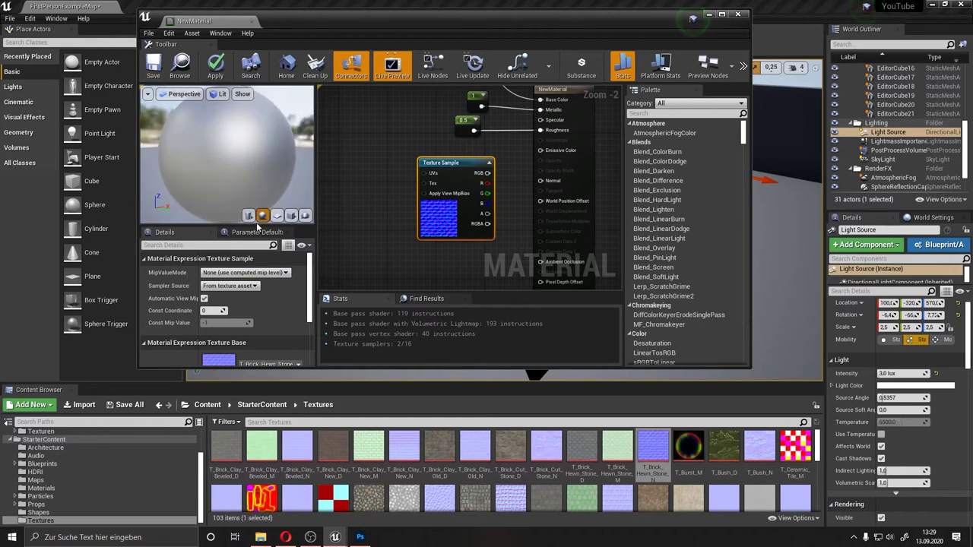
left_click(292, 216)
left_click_drag(266, 139, 267, 175)
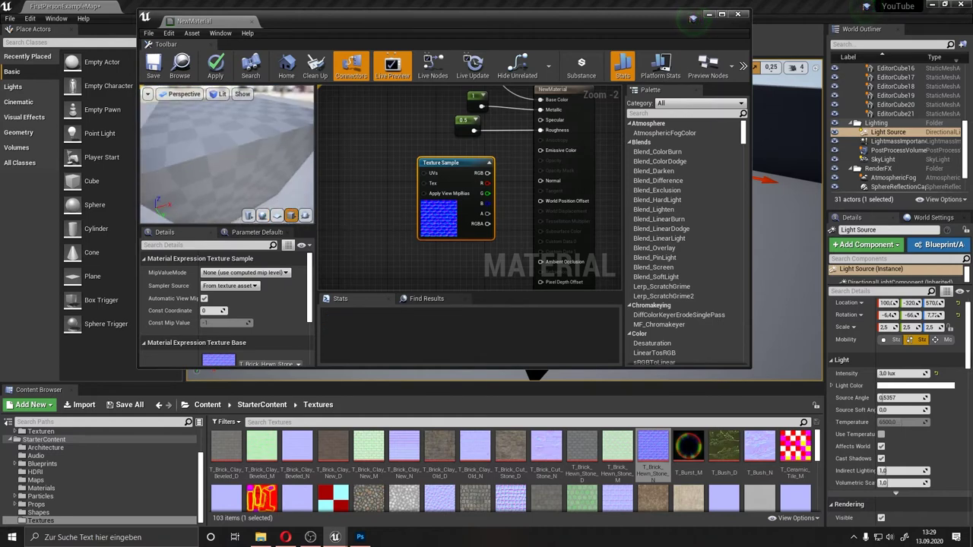
mouse_move(224, 115)
left_mouse_down()
mouse_move(200, 120)
mouse_move(175, 171)
mouse_move(206, 163)
left_mouse_up()
scroll(206, 115, "up", 3)
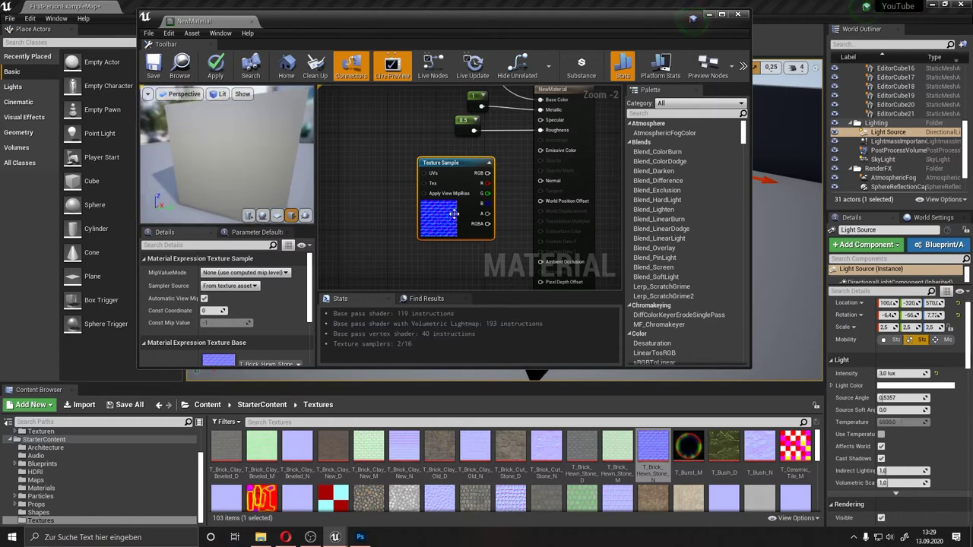
Step: Connect the brick normal texture to the Normal input and inspect the brick relief
mouse_move(488, 173)
left_mouse_down()
mouse_move(535, 181)
mouse_move(517, 180)
left_mouse_up()
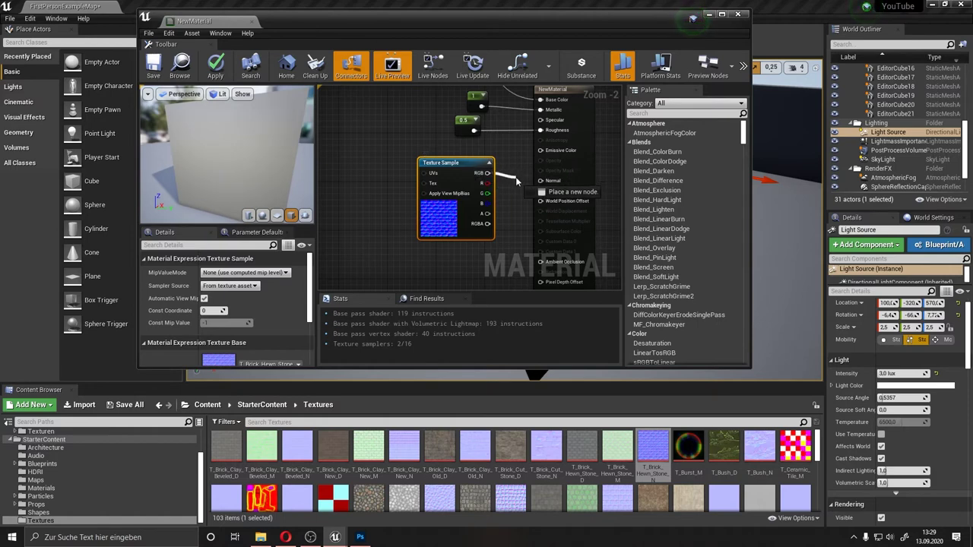
left_click_drag(546, 182, 551, 183)
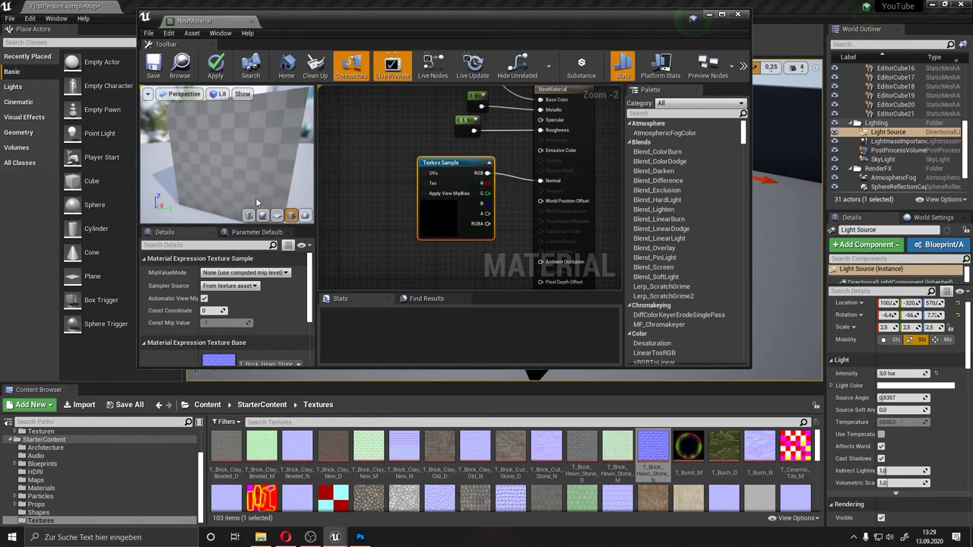
left_click_drag(275, 142, 255, 101)
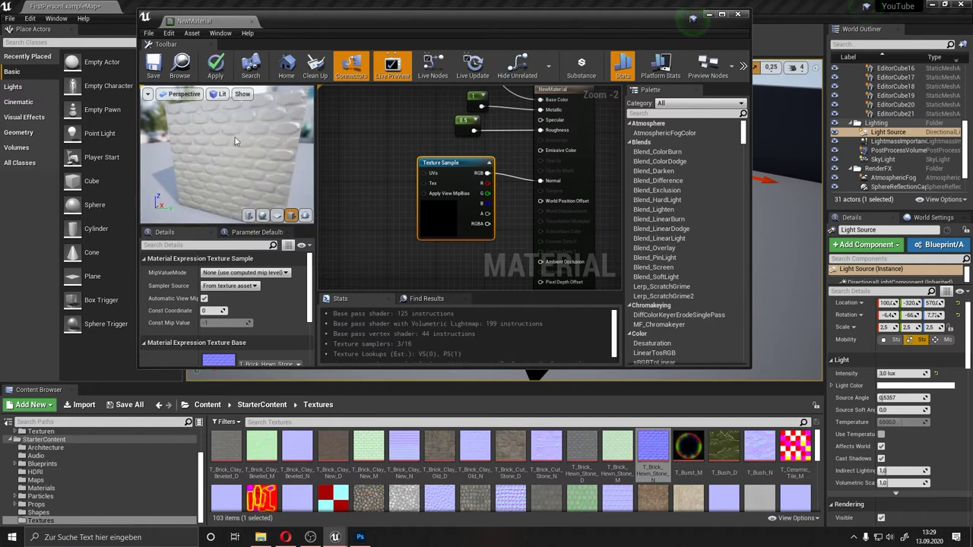
left_click_drag(233, 180, 218, 180)
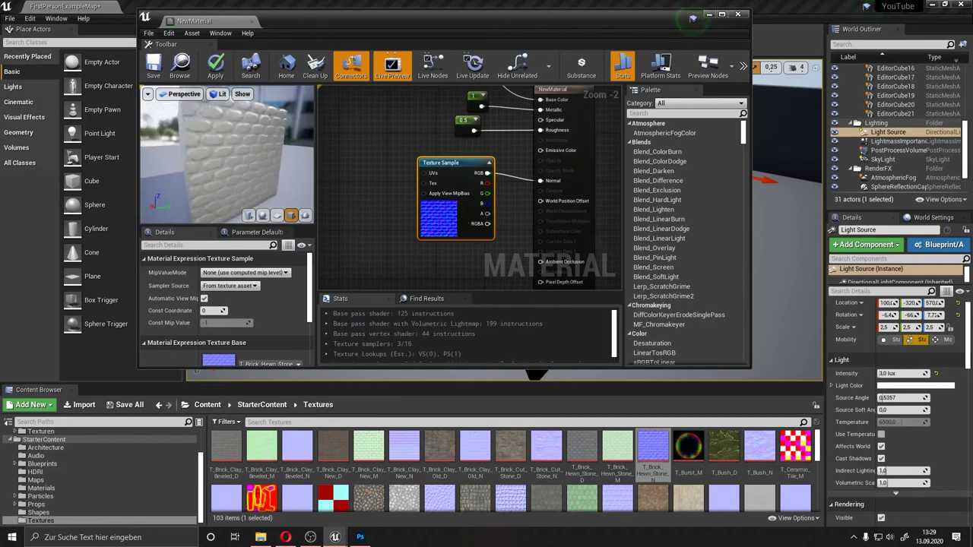
right_click_drag(217, 176, 218, 190)
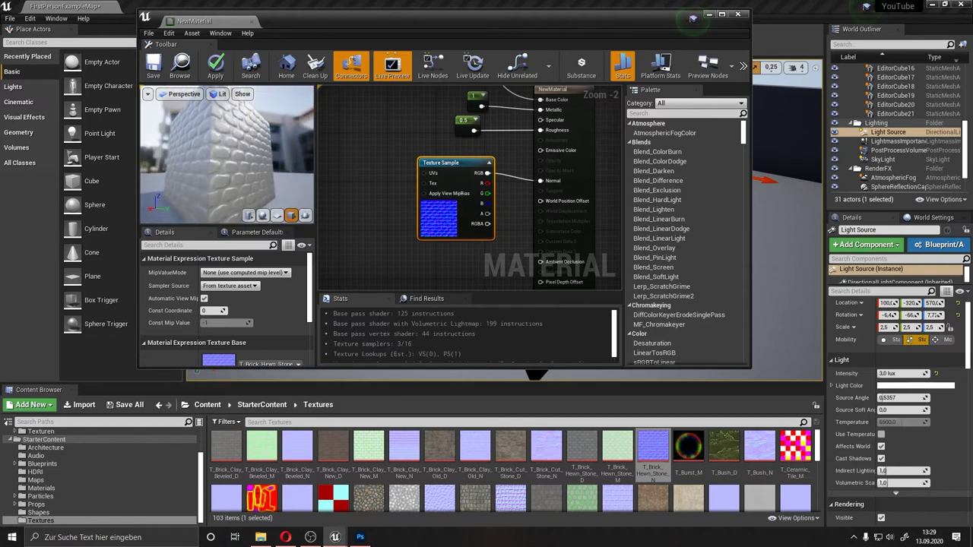
left_click_drag(218, 190, 228, 183)
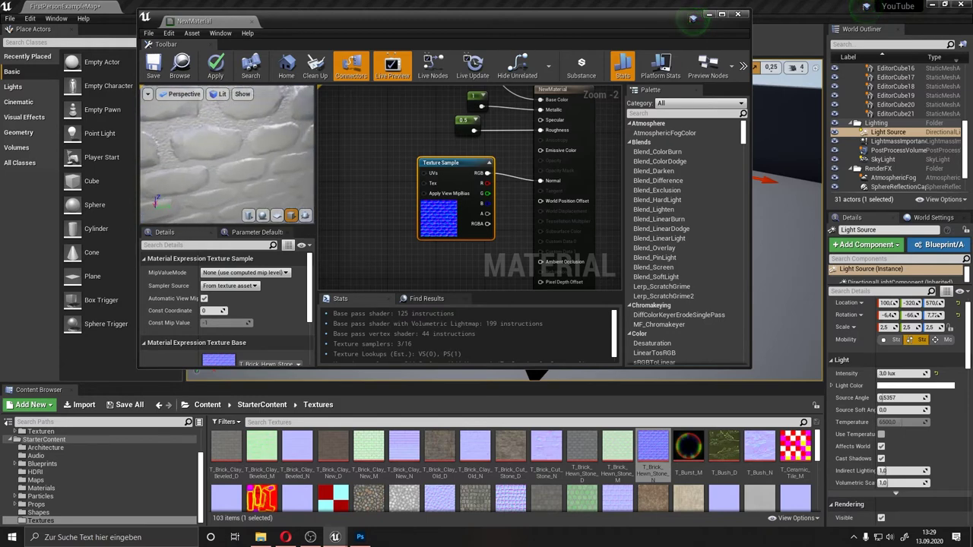
left_click_drag(228, 183, 227, 149)
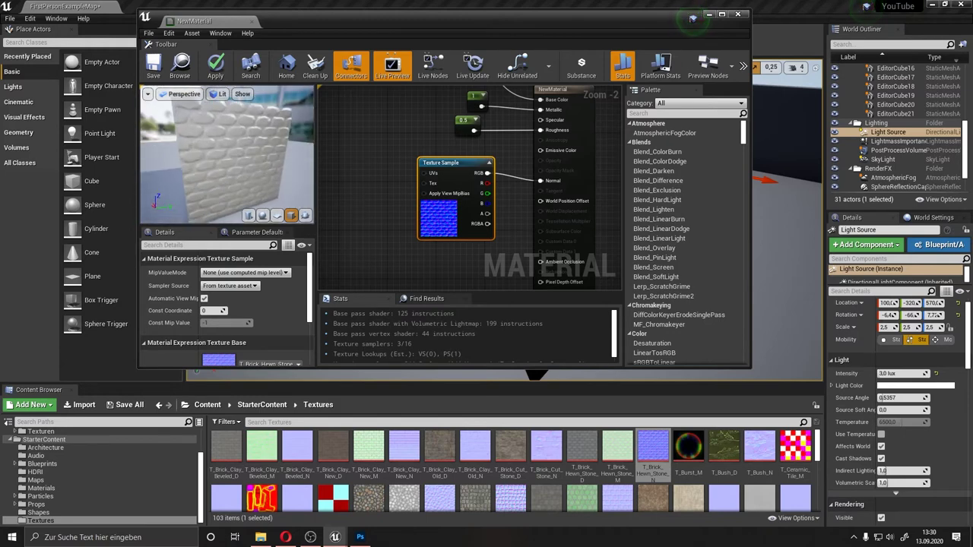
right_click_drag(227, 150, 227, 145)
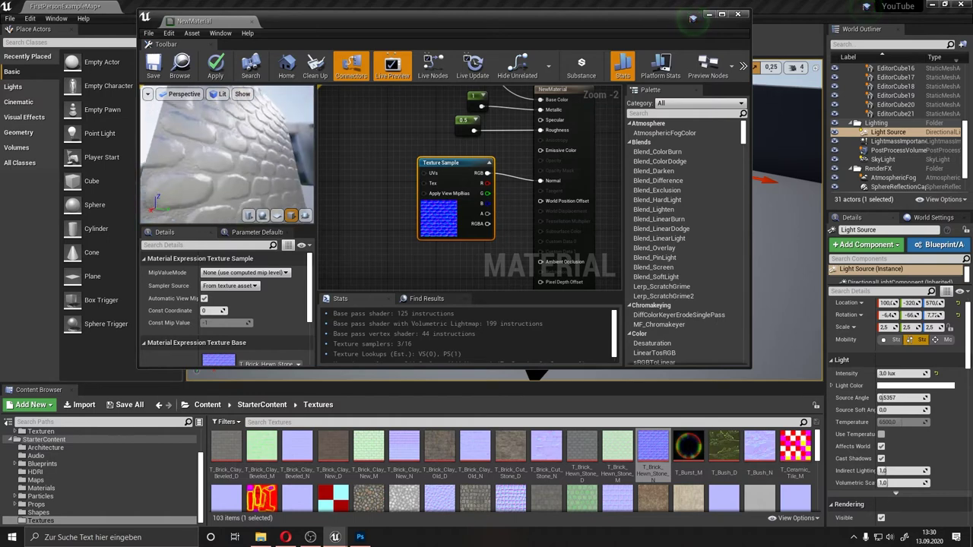
Step: Tidy the graph layout, view the bricks at an angle, and box-select the texture and constant nodes
left_click_drag(228, 144, 228, 152)
right_click_drag(557, 203, 530, 146)
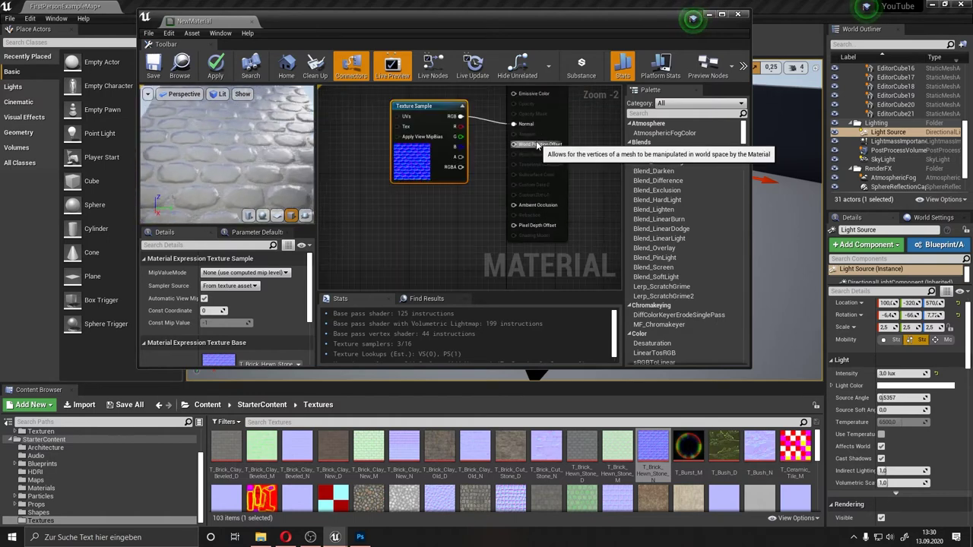
left_click_drag(403, 171, 360, 141)
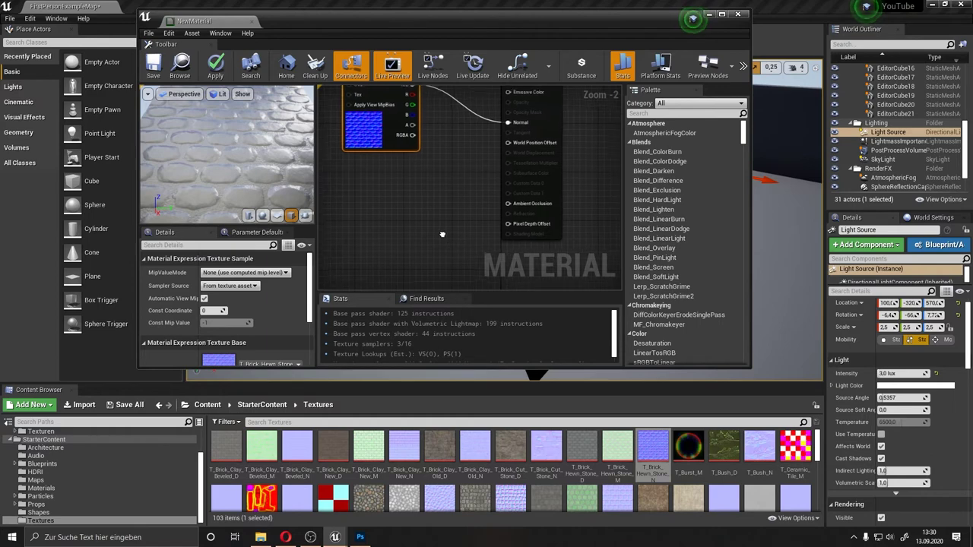
right_click_drag(463, 244, 505, 243)
right_click_drag(557, 222, 528, 225)
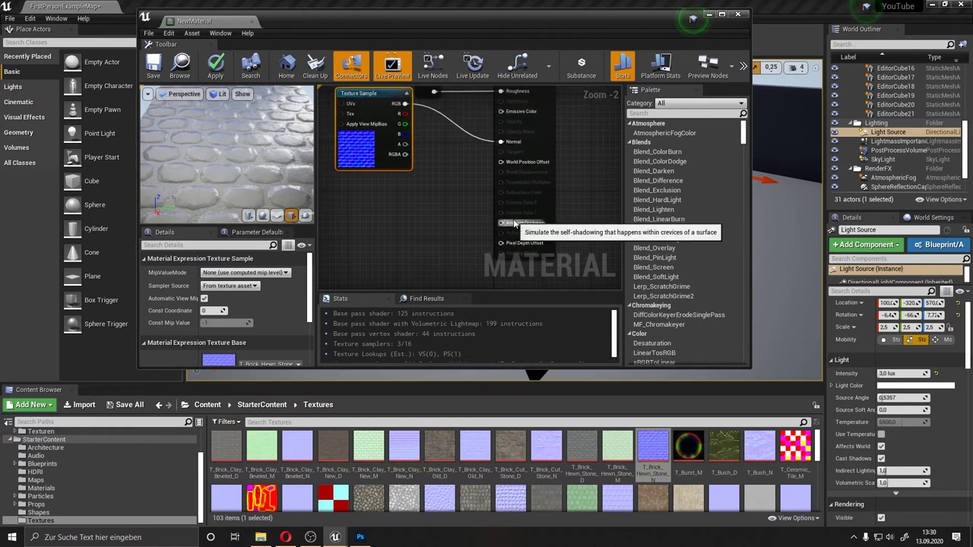
mouse_move(262, 187)
left_mouse_down()
mouse_move(231, 201)
mouse_move(262, 190)
mouse_move(228, 167)
mouse_move(270, 146)
mouse_move(236, 152)
left_mouse_up()
scroll(418, 207, "down", 1)
scroll(270, 147, "down", 3)
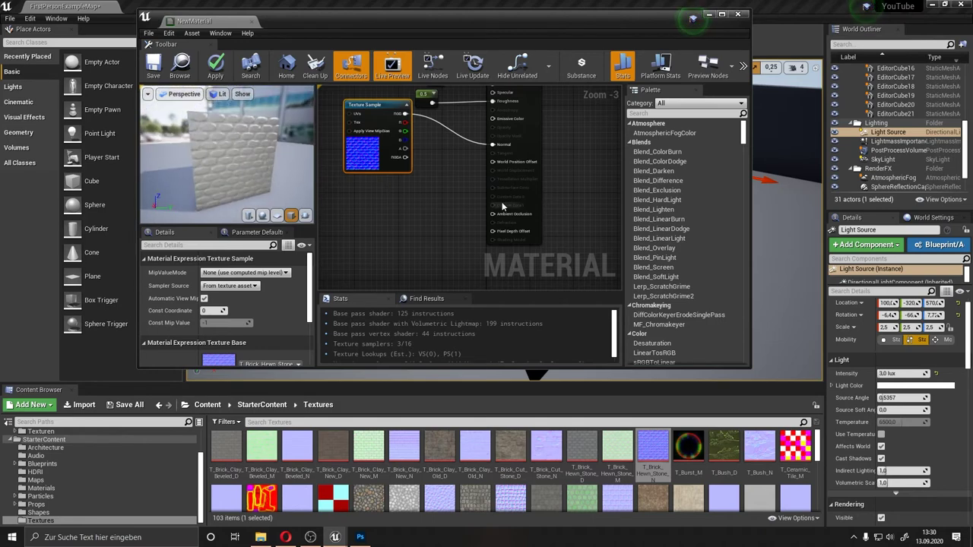
right_click_drag(493, 210, 502, 279)
Step: Delete the brick texture and constant nodes and add the Pack_Master texture to the graph
left_click_drag(383, 257, 455, 152)
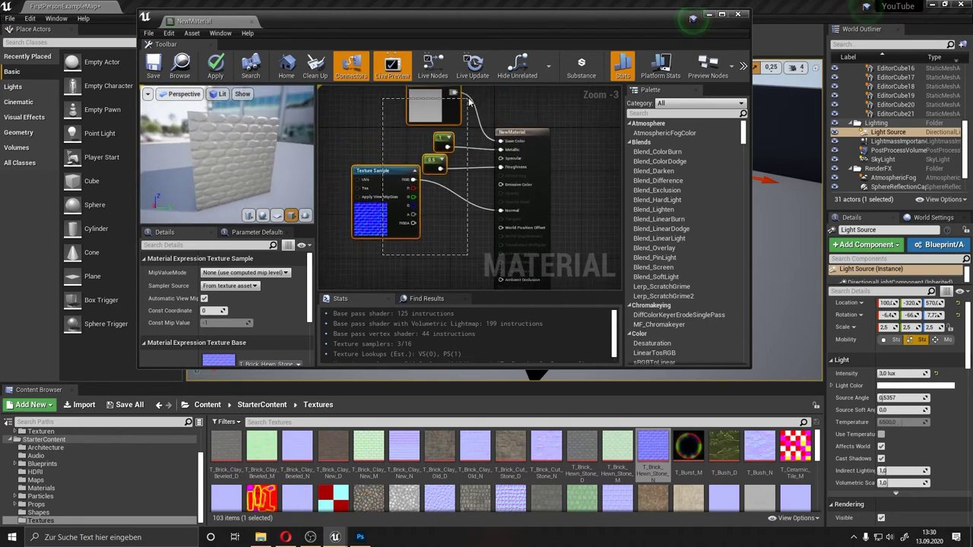
key("Delete")
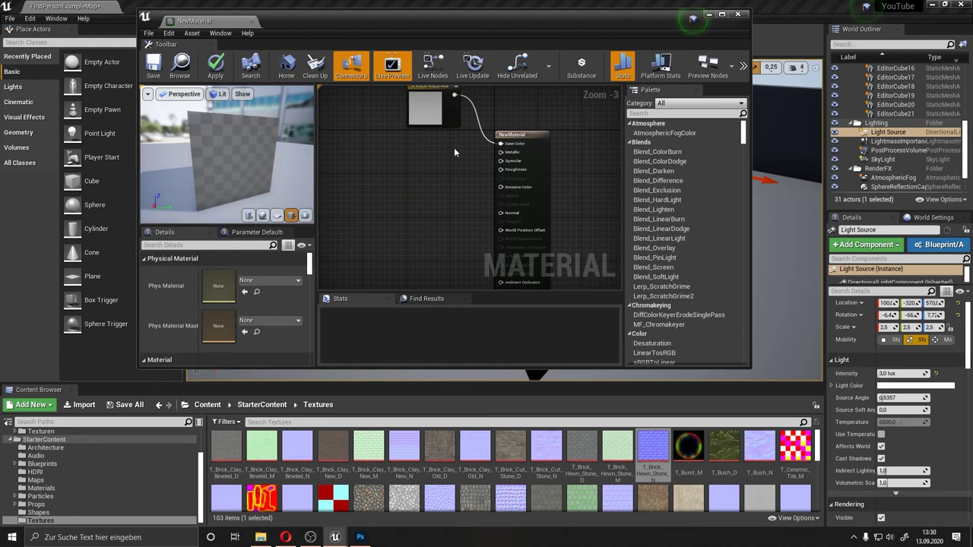
scroll(53, 472, "up", 2)
left_click(41, 475)
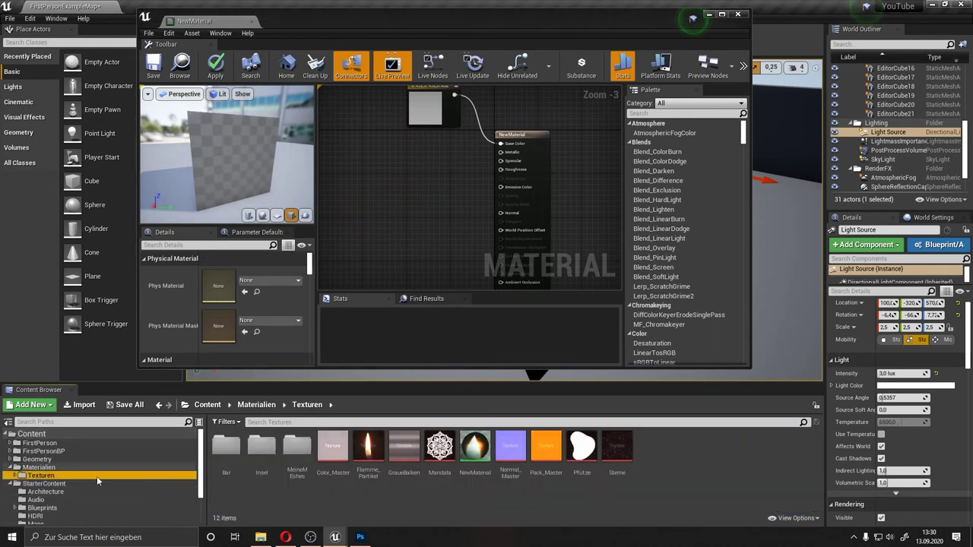
left_click_drag(546, 449, 392, 180)
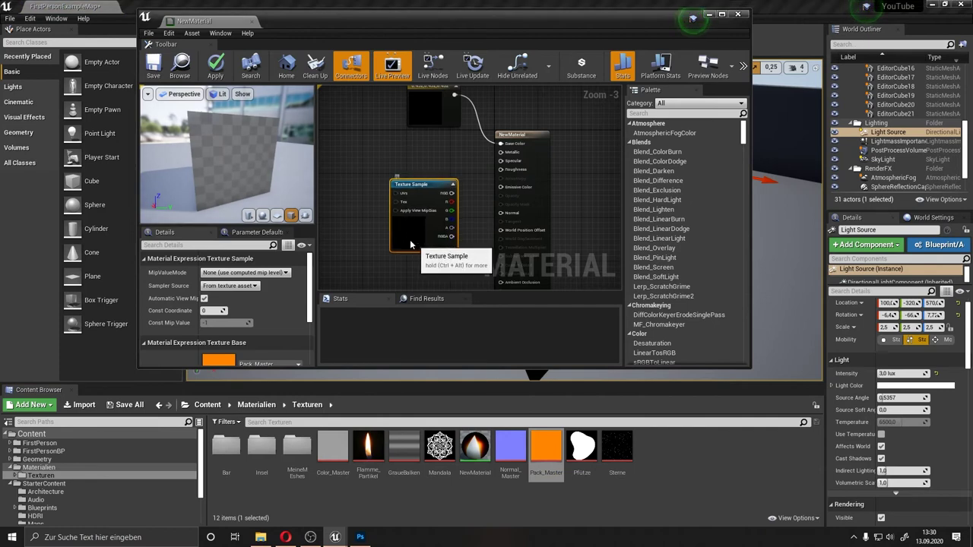
left_click_drag(411, 245, 394, 227)
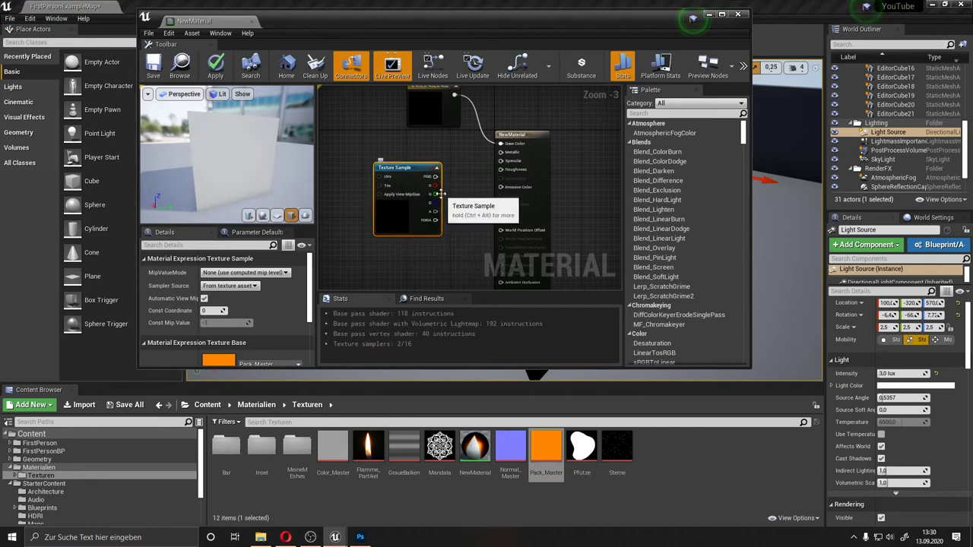
right_click_drag(445, 182, 430, 142)
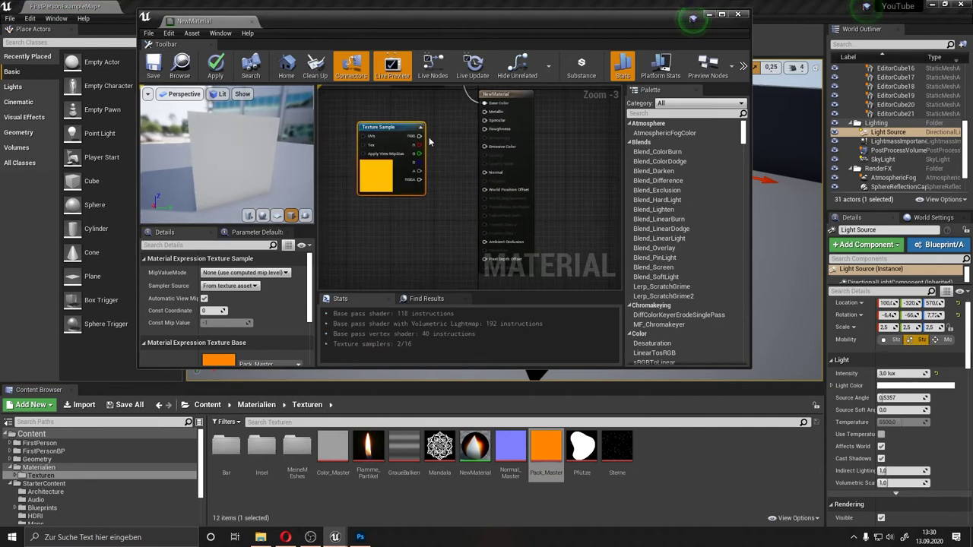
Step: Wire Pack_Master's R to Ambient Occlusion, G to Roughness, another channel to Metallic, then save
left_click_drag(419, 144, 484, 245)
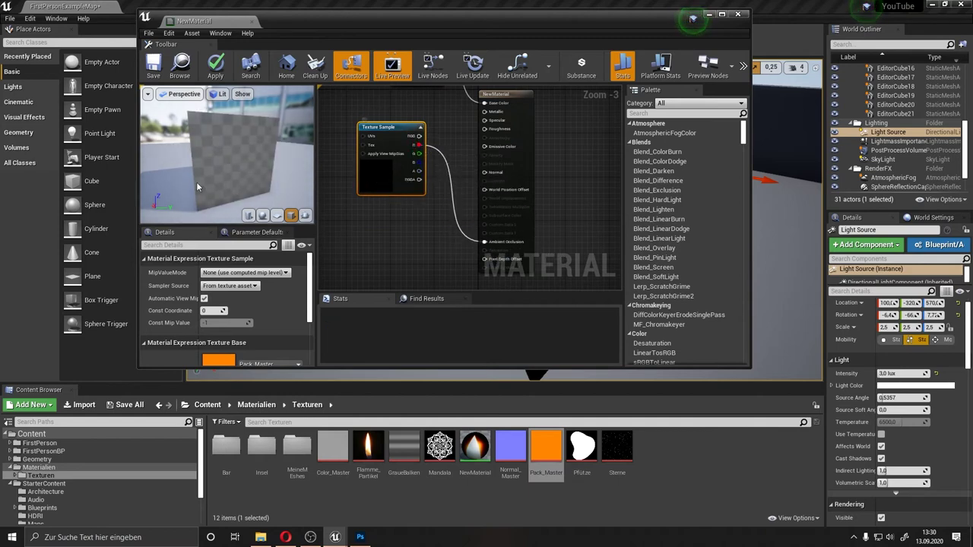
right_click_drag(386, 166, 373, 183)
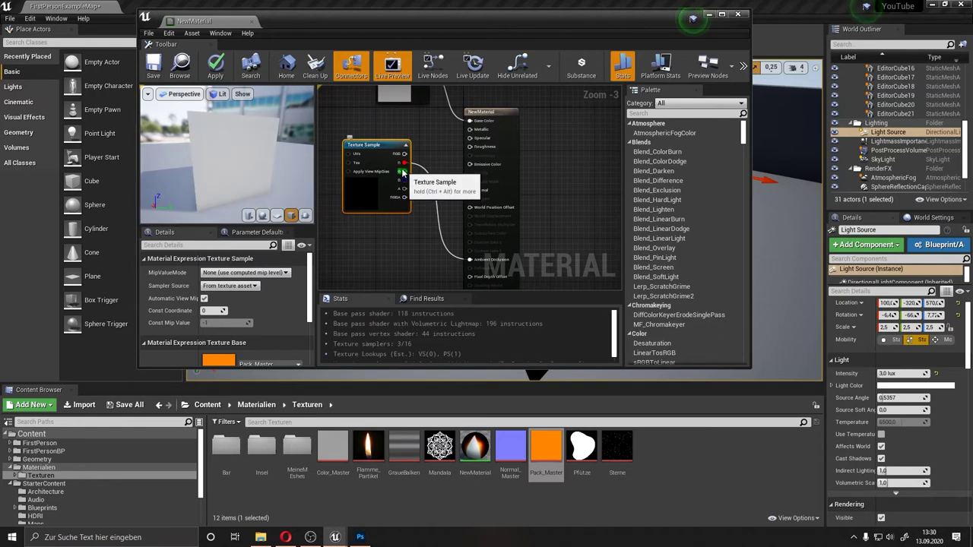
left_click_drag(404, 171, 473, 149)
left_click_drag(404, 162, 469, 131)
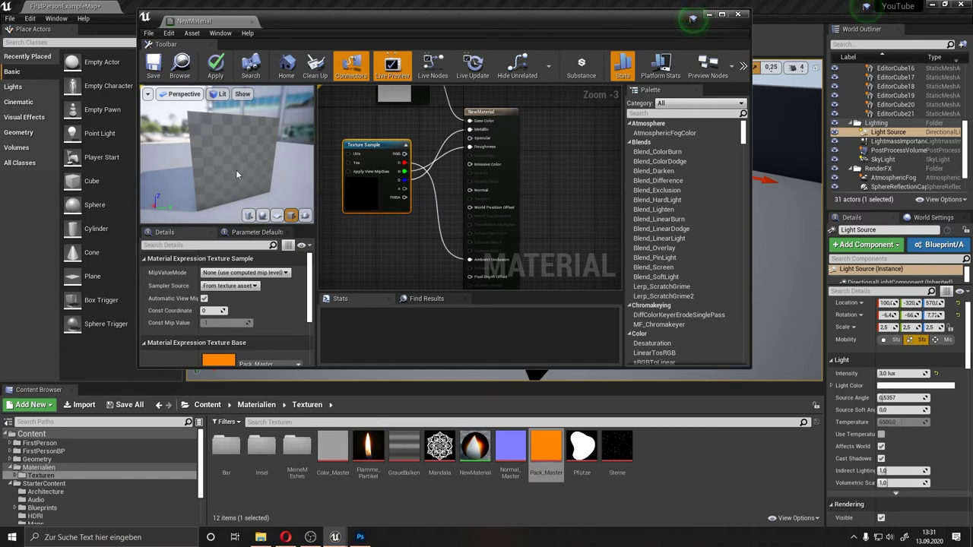
mouse_move(257, 174)
left_mouse_down()
mouse_move(220, 165)
mouse_move(228, 152)
left_mouse_up()
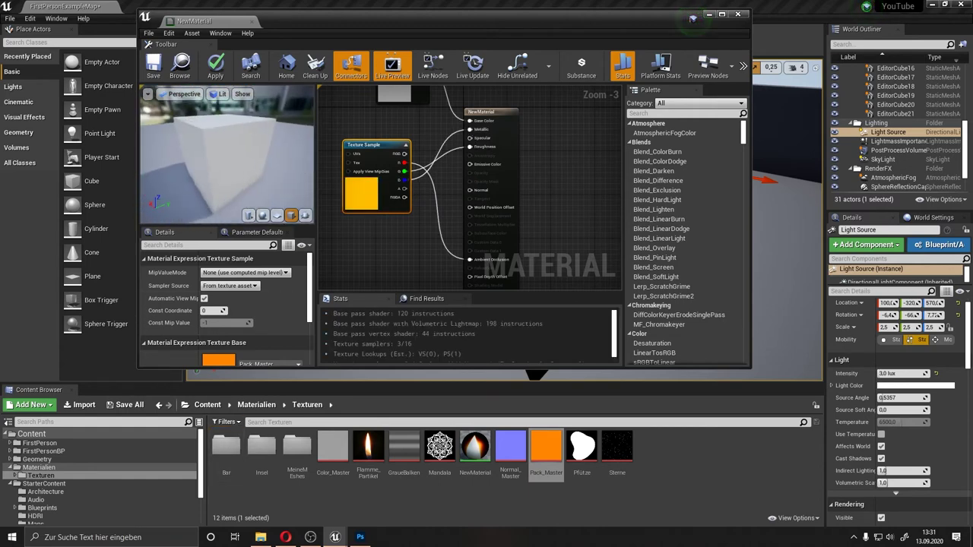
left_click(154, 65)
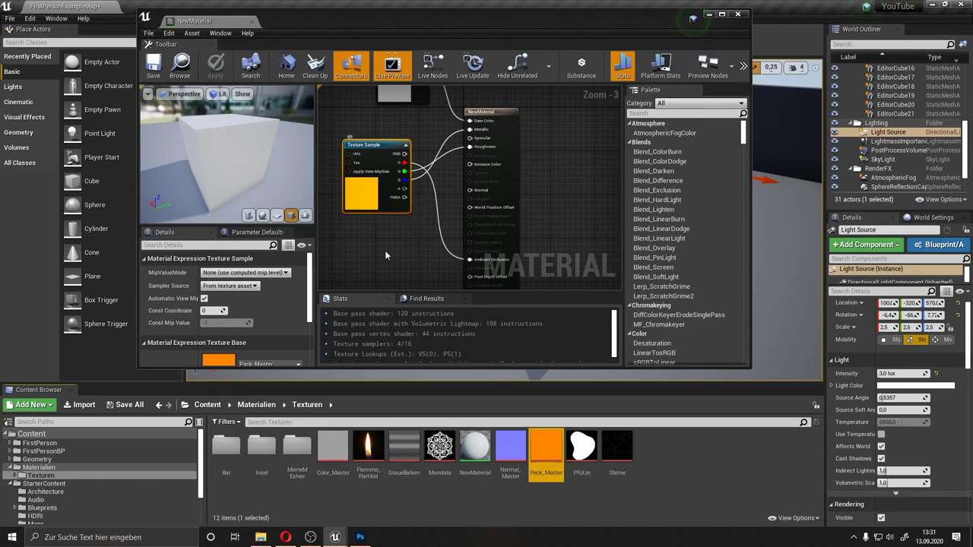
Step: Delete the Pack_Master Texture Sample, leaving only the white constant wired to Base Color
right_click_drag(386, 254, 383, 235)
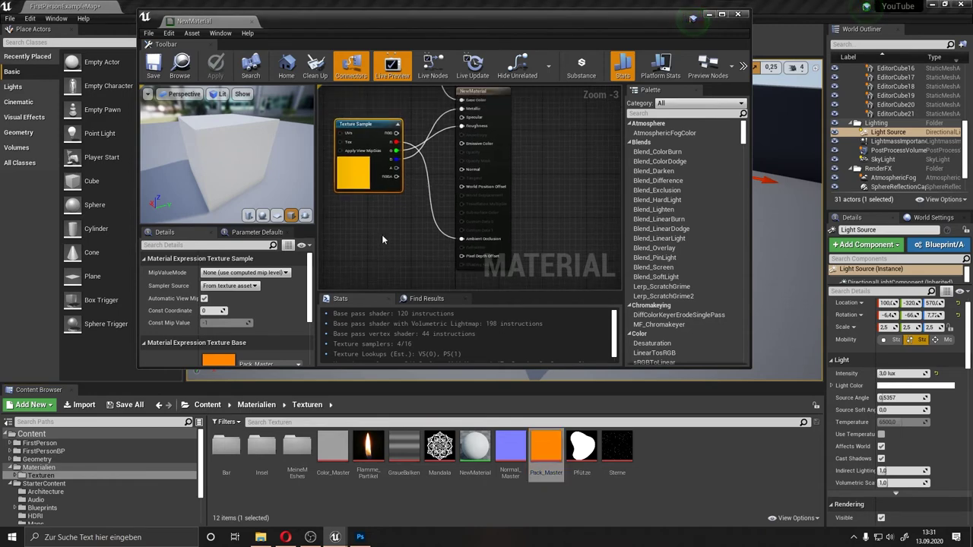
scroll(394, 216, "down", 3)
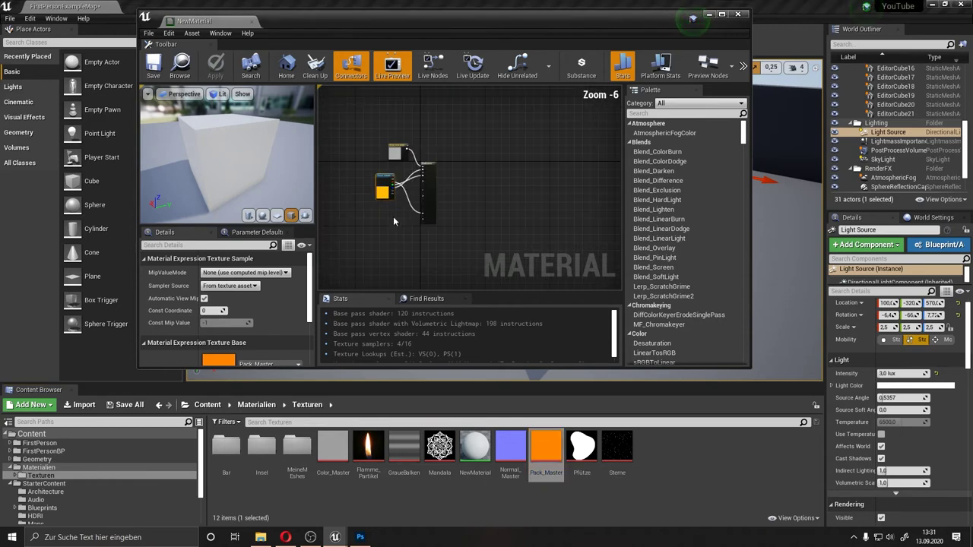
key("Delete")
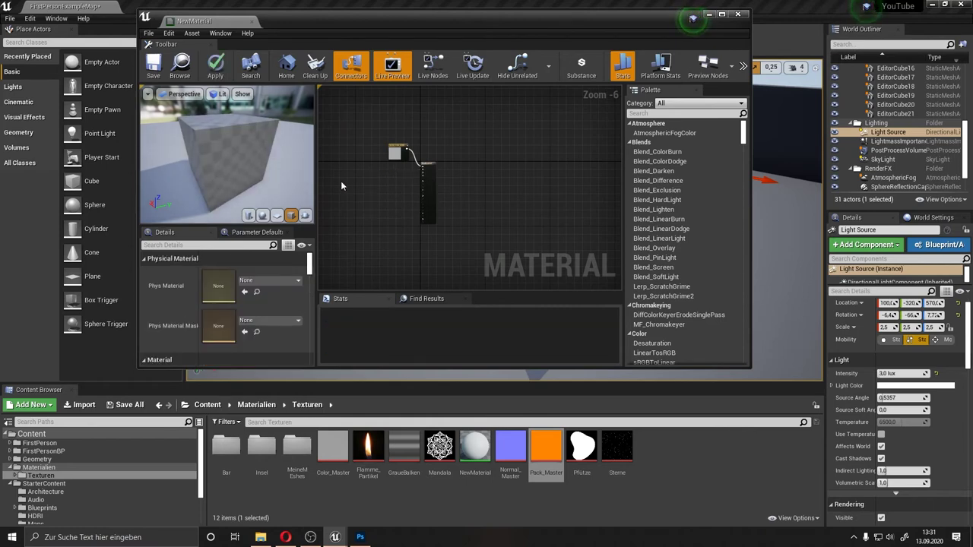
scroll(401, 195, "up", 2)
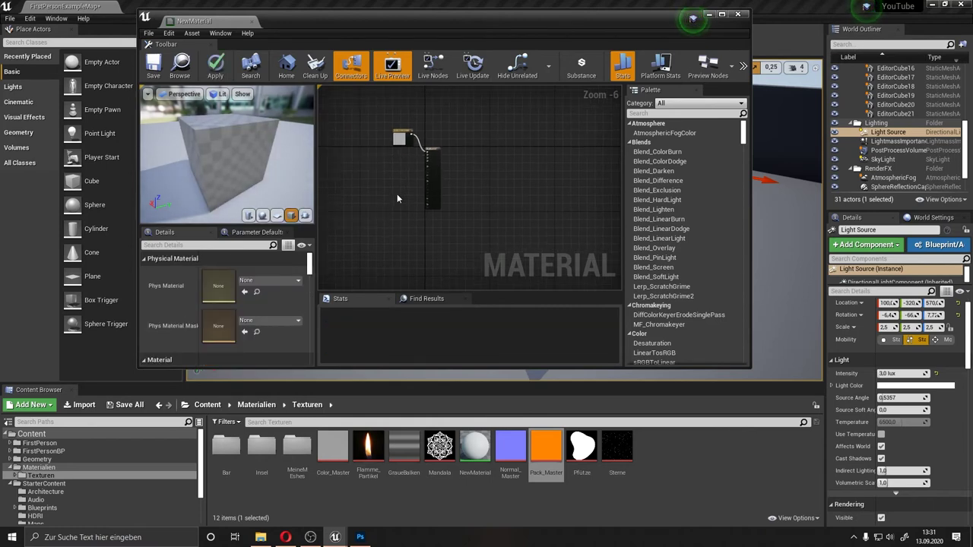
left_click(403, 167)
left_click(385, 216)
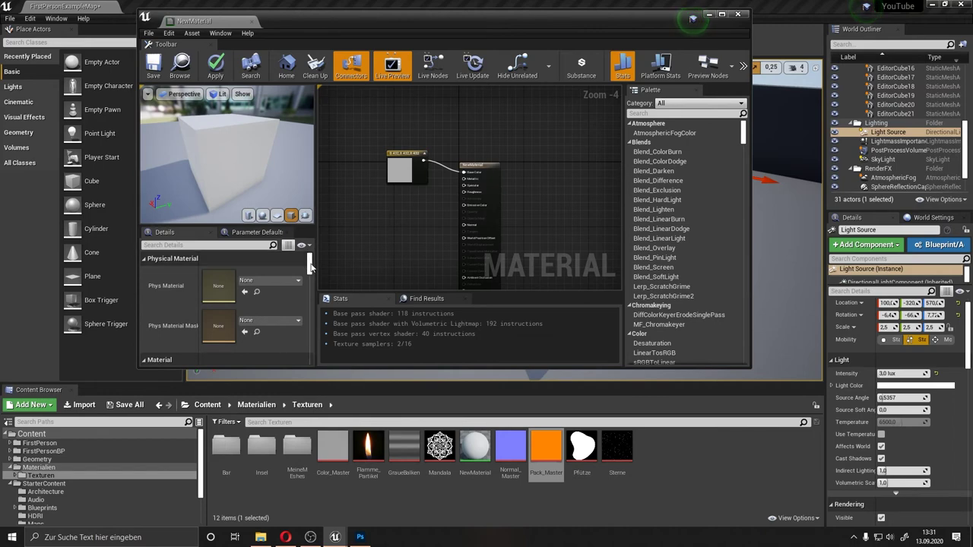
left_click_drag(217, 183, 311, 186)
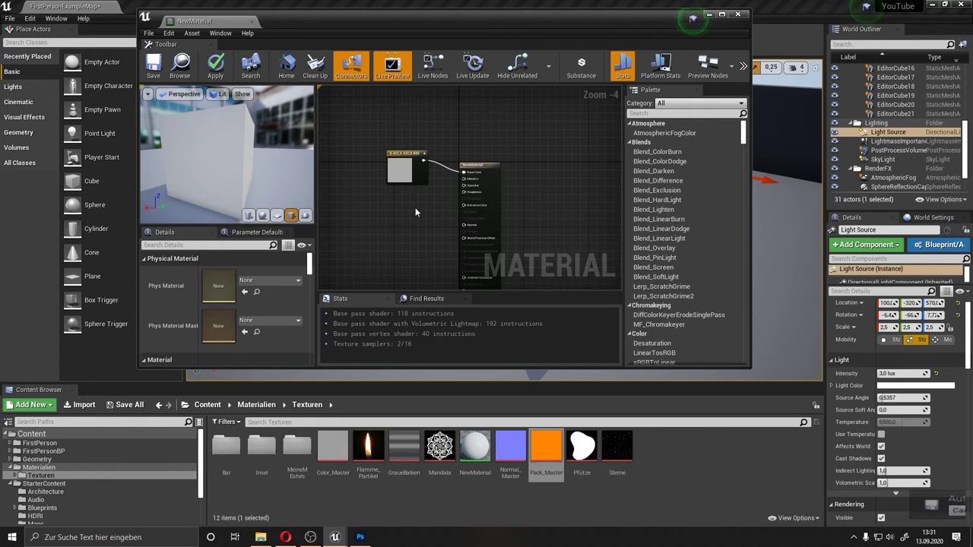
left_click_drag(311, 266, 311, 261)
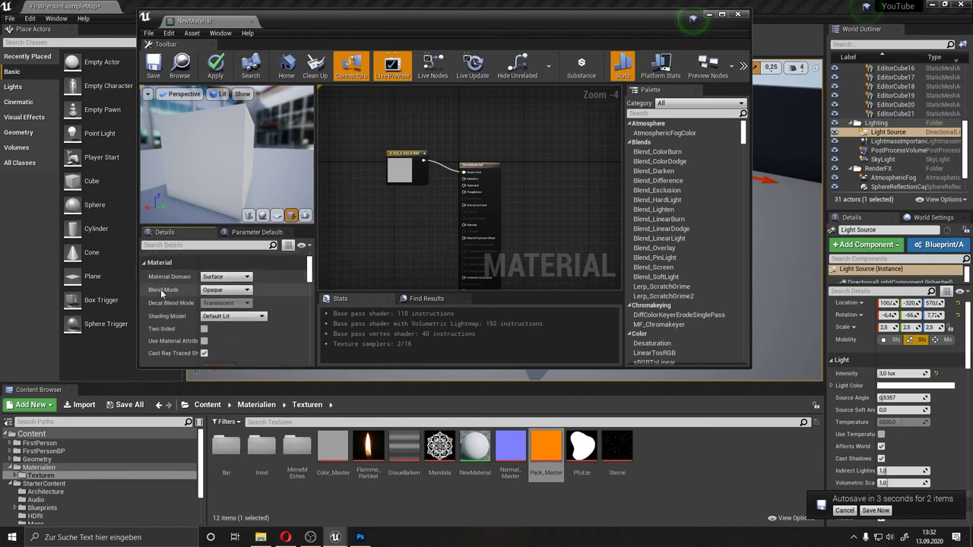
Step: Change the material's Blend Mode from Opaque to Masked
left_click(240, 290)
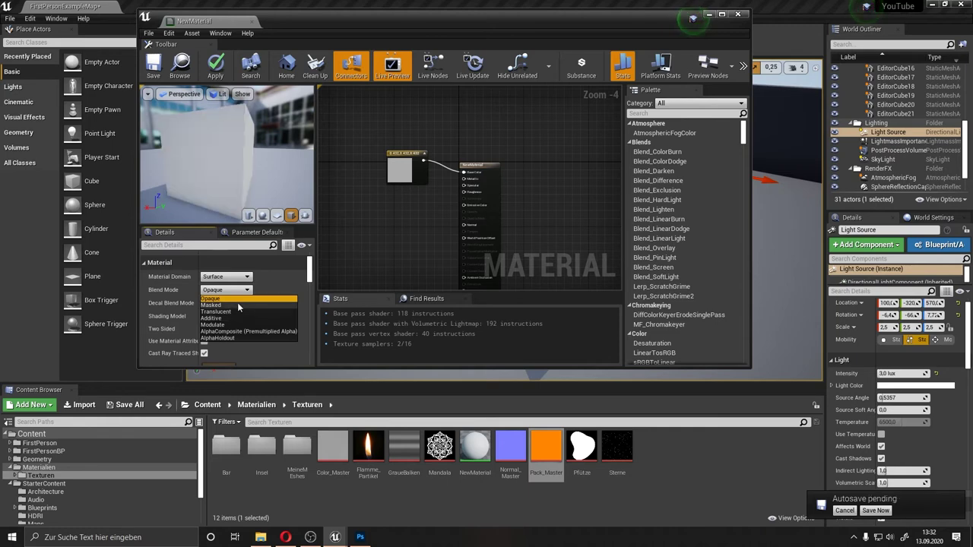
left_click(239, 305)
scroll(426, 160, "up", 3)
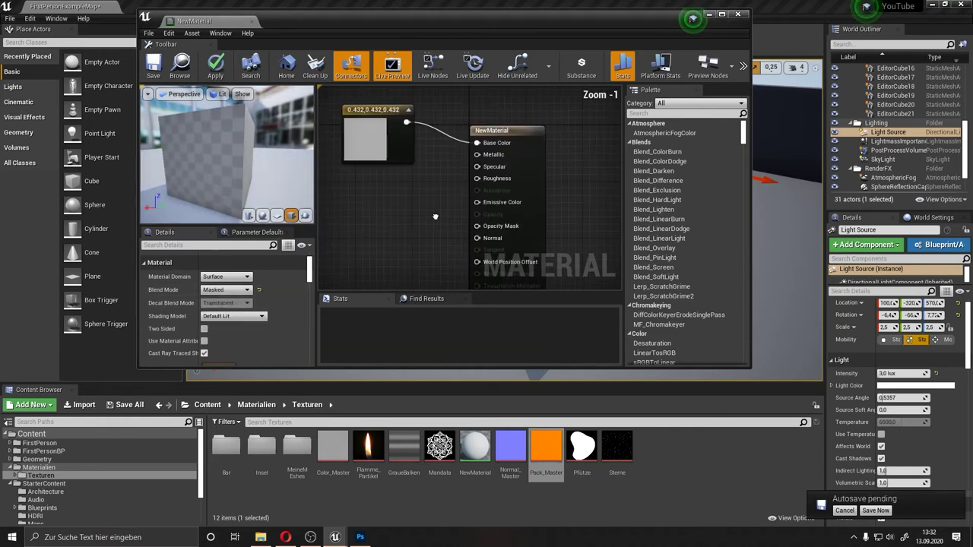
mouse_move(446, 215)
right_mouse_down()
mouse_move(446, 101)
mouse_move(445, 180)
right_mouse_up()
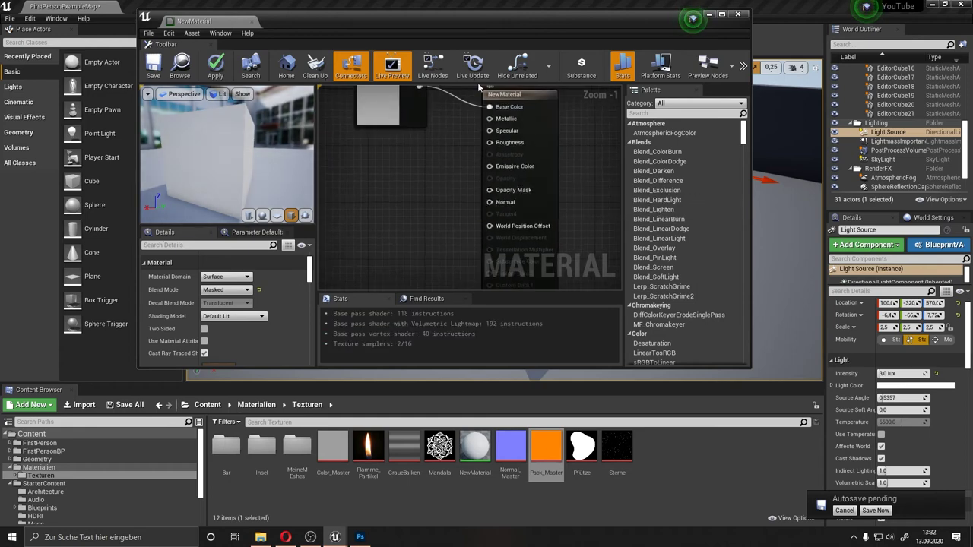
Step: Move the material editor aside and narrow it so the level's plane is visible
left_click_drag(467, 21, 613, 19)
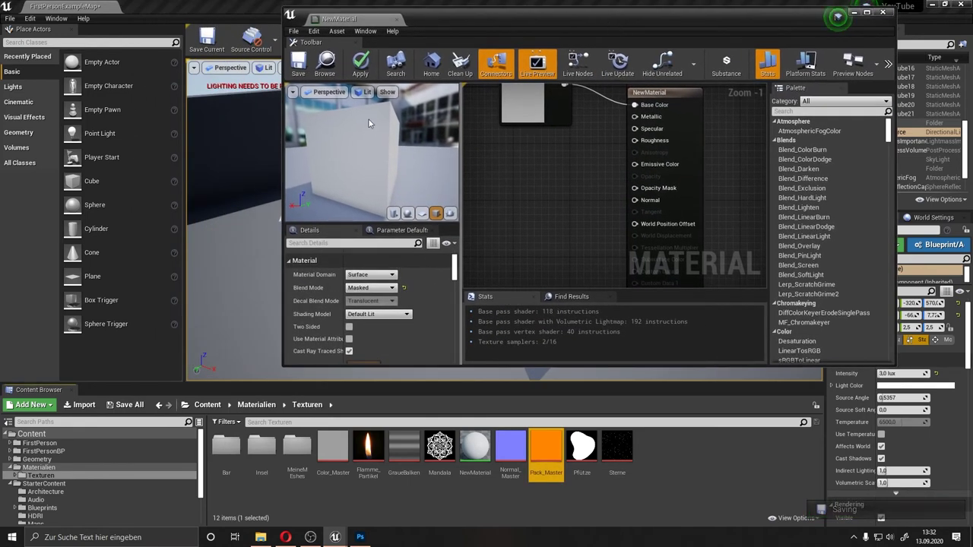
left_click_drag(281, 153, 406, 156)
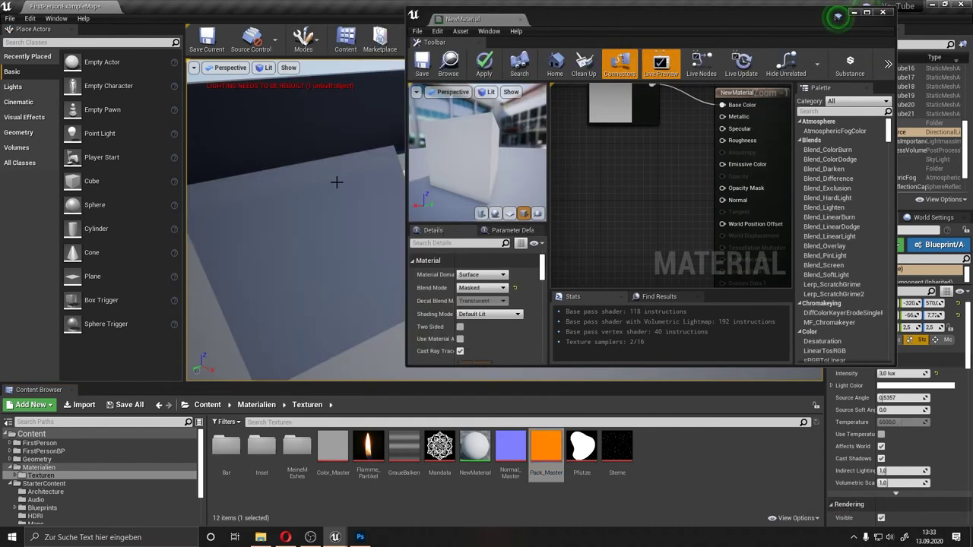
left_click(838, 15)
Step: Wire the Mandala texture into Opacity Mask, check the cutout preview, and save the material
mouse_move(439, 447)
left_mouse_down()
mouse_move(644, 183)
mouse_move(553, 163)
left_mouse_up()
left_click_drag(635, 173, 735, 180)
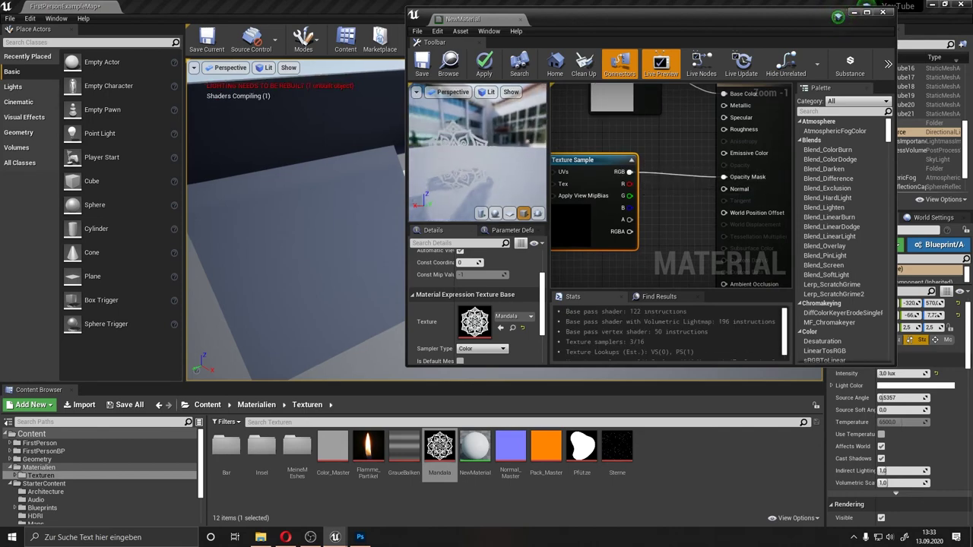
left_click_drag(469, 156, 470, 156)
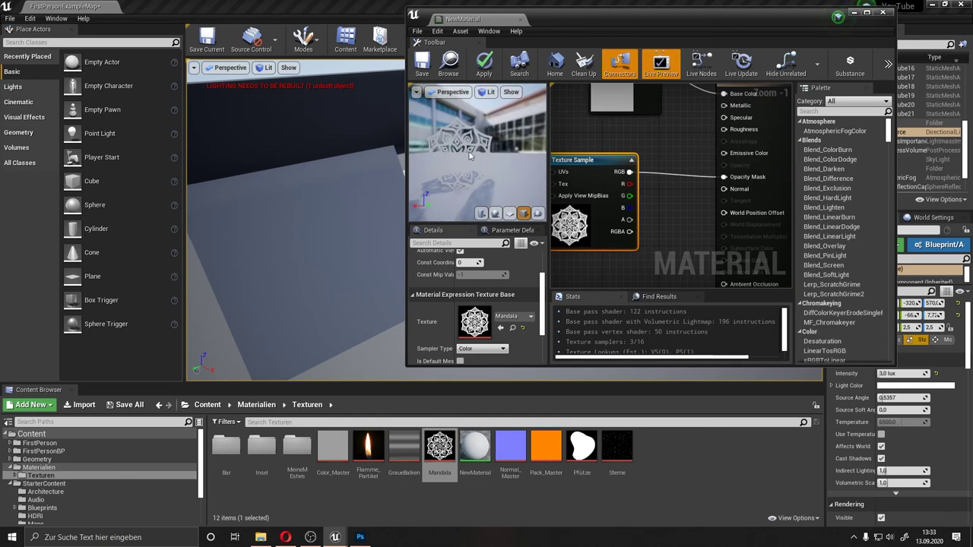
left_click(422, 69)
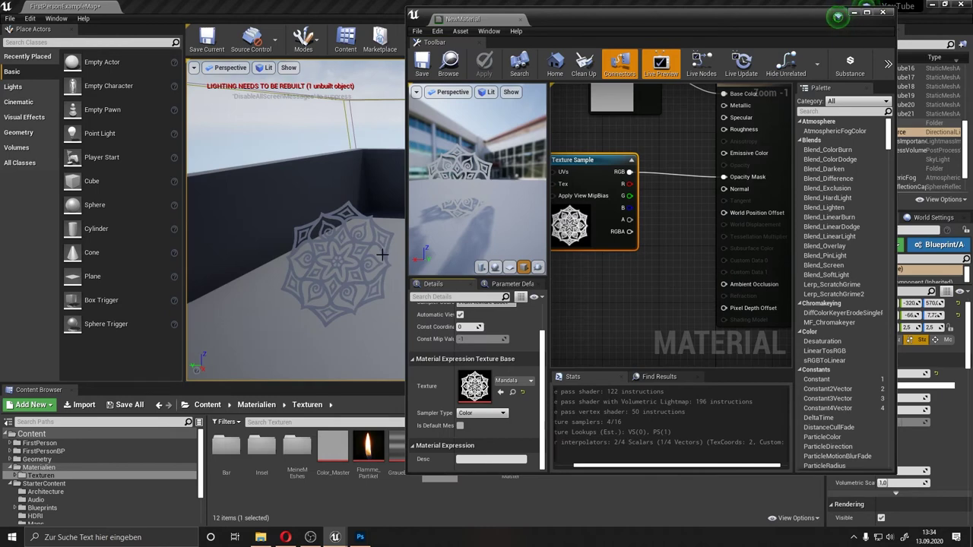
left_click_drag(382, 255, 383, 270)
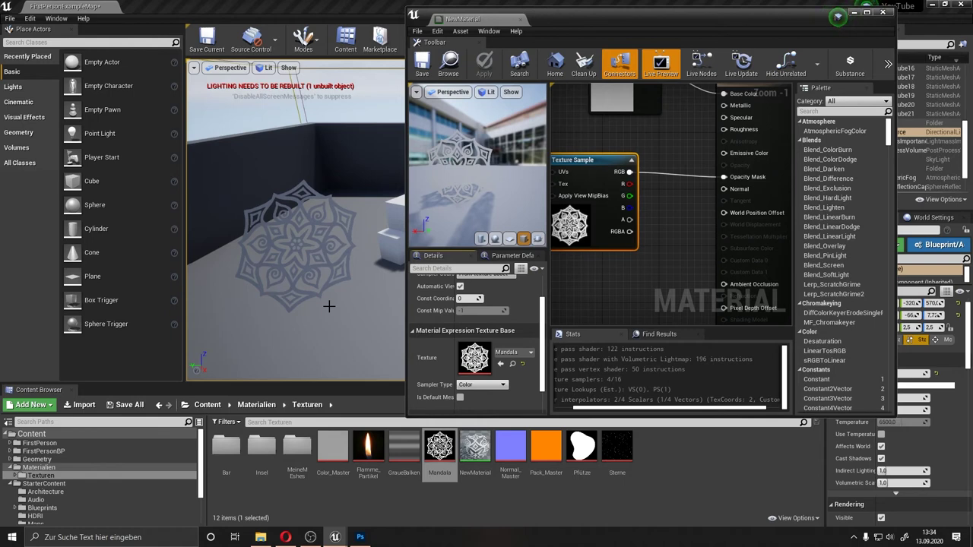
mouse_move(364, 289)
right_mouse_down()
mouse_move(358, 251)
mouse_move(357, 289)
right_mouse_up()
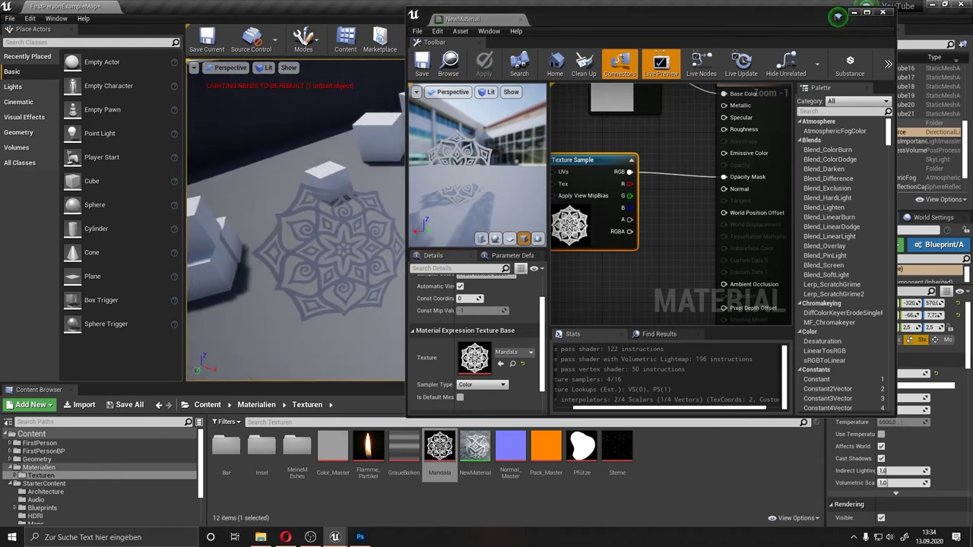
right_click_drag(357, 289, 343, 285)
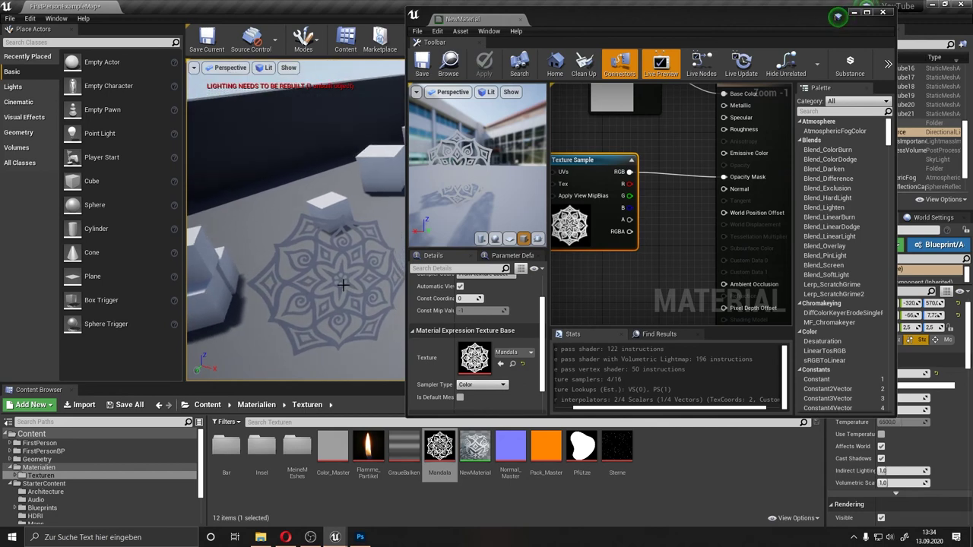
right_click_drag(314, 272, 301, 272)
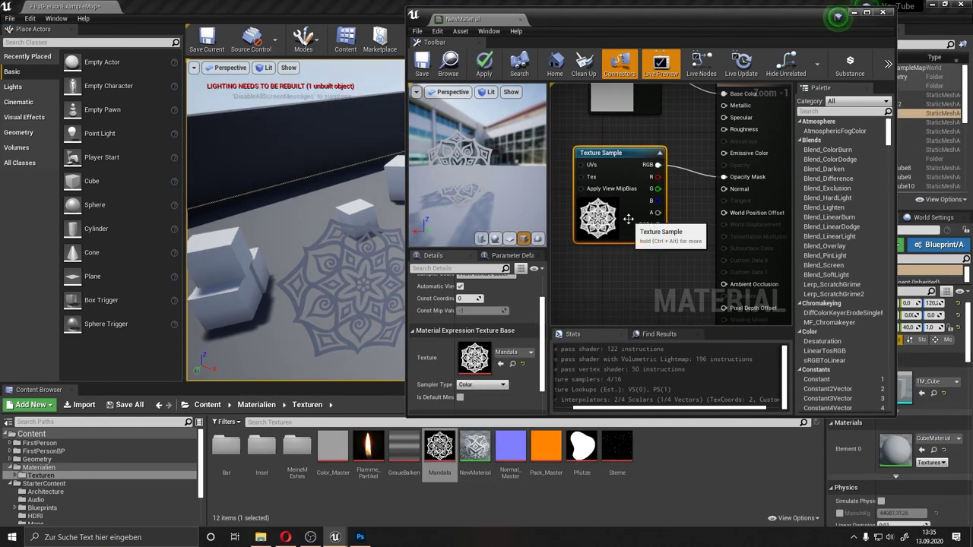
left_click_drag(542, 319, 547, 298)
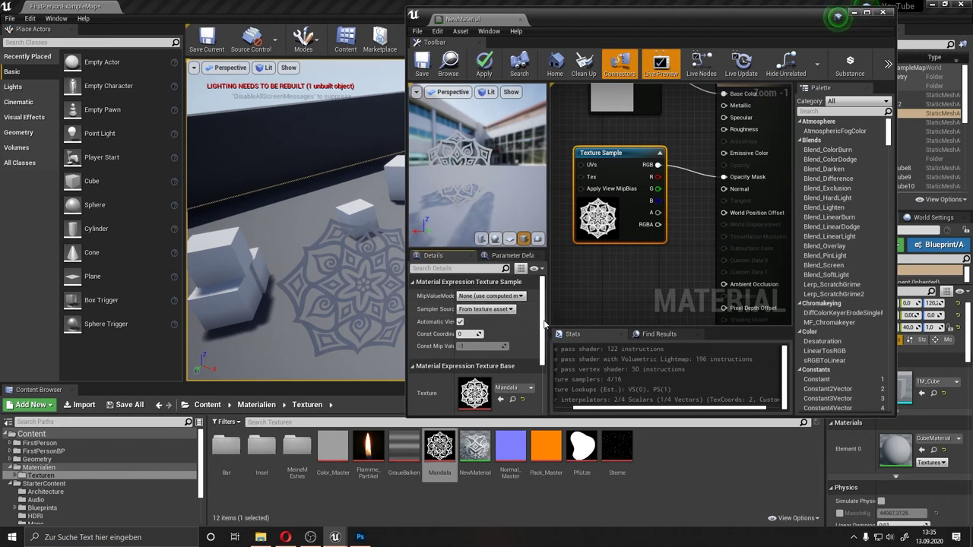
scroll(515, 329, "down", 3)
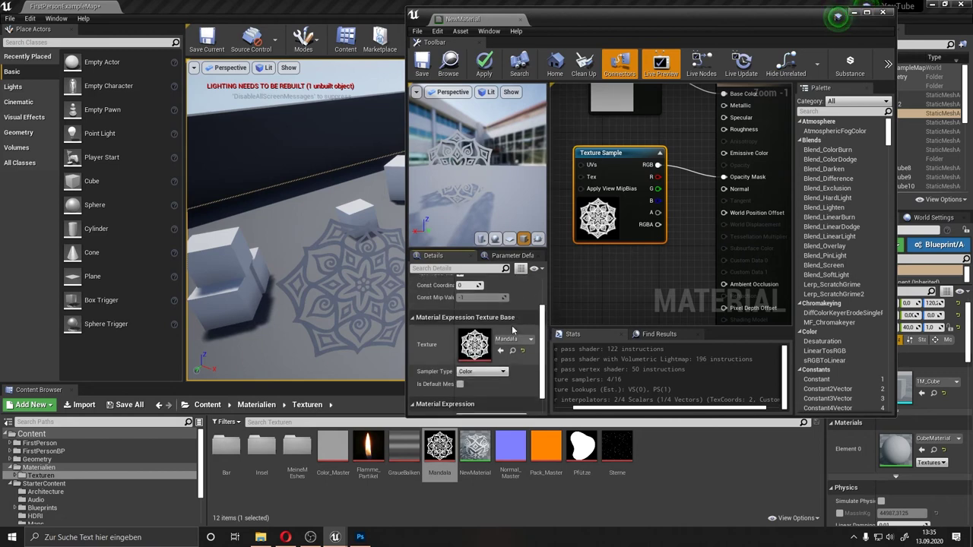
scroll(515, 325, "up", 3)
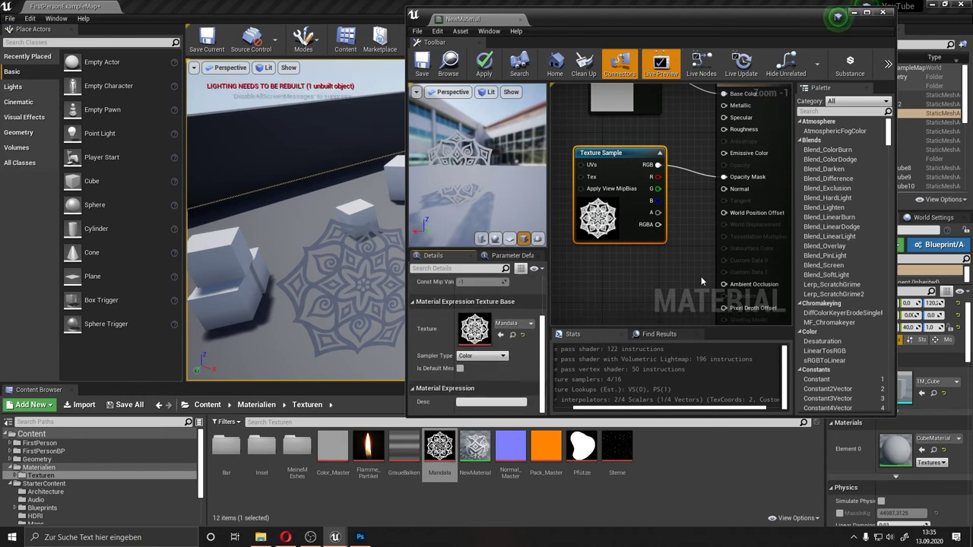
Step: Set the material's Blend Mode to Translucent
left_click(553, 321)
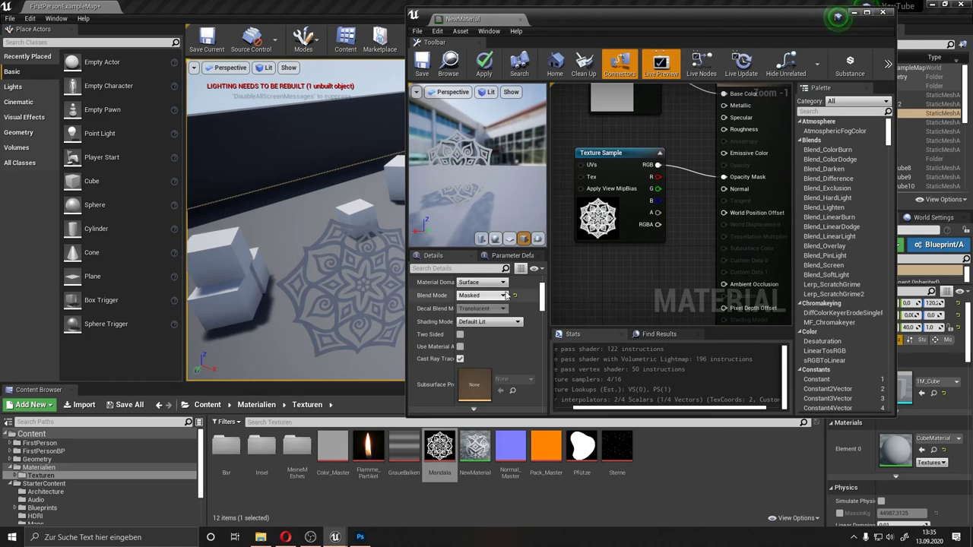
left_click(481, 295)
left_click(490, 322)
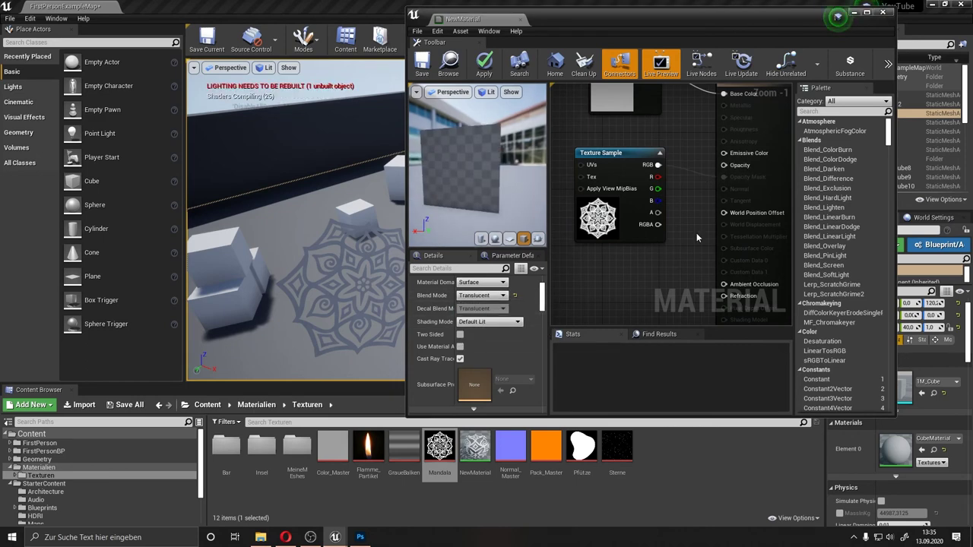
Step: Delete the Mandala Texture Sample and add the GraueBalken texture to the graph
right_click_drag(694, 238, 680, 258)
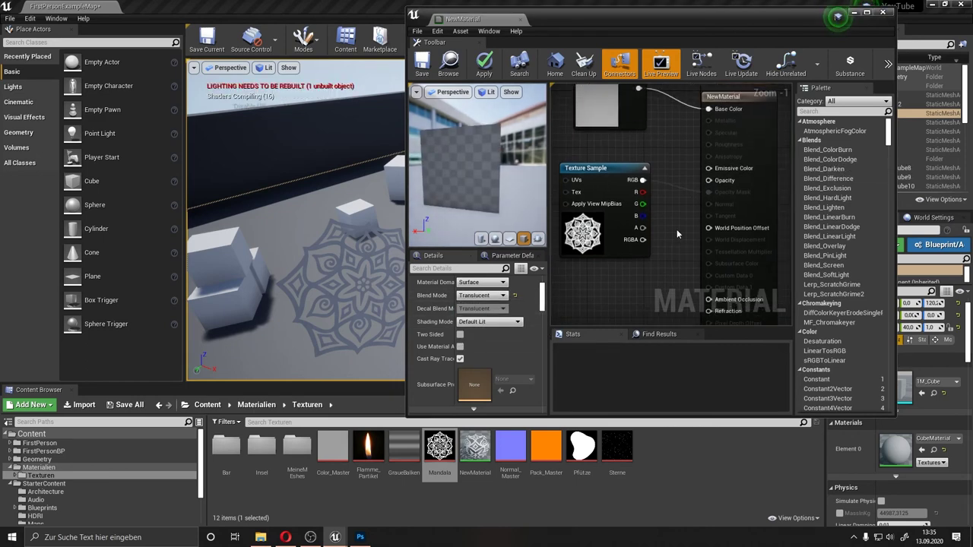
left_click_drag(679, 188, 708, 192)
left_click(608, 243)
key("Delete")
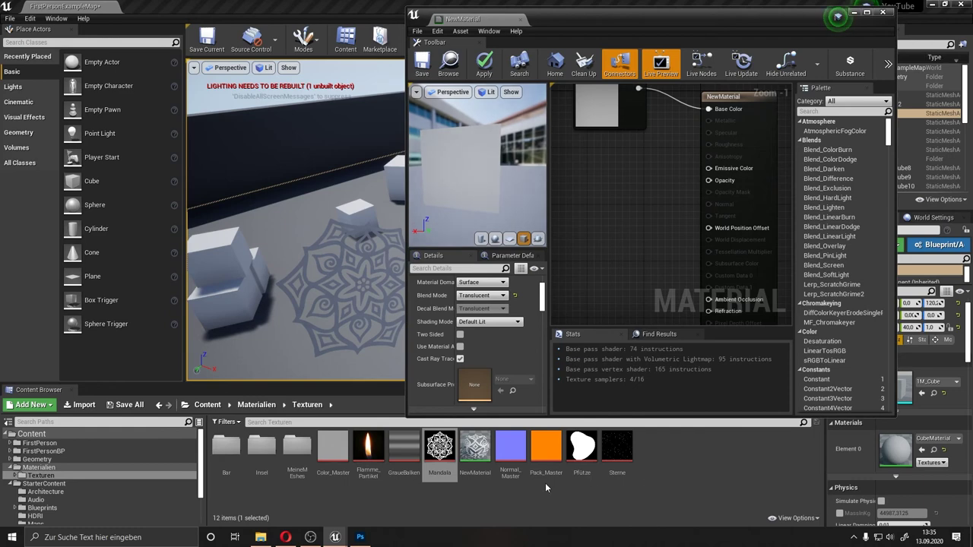
left_click_drag(404, 447, 607, 193)
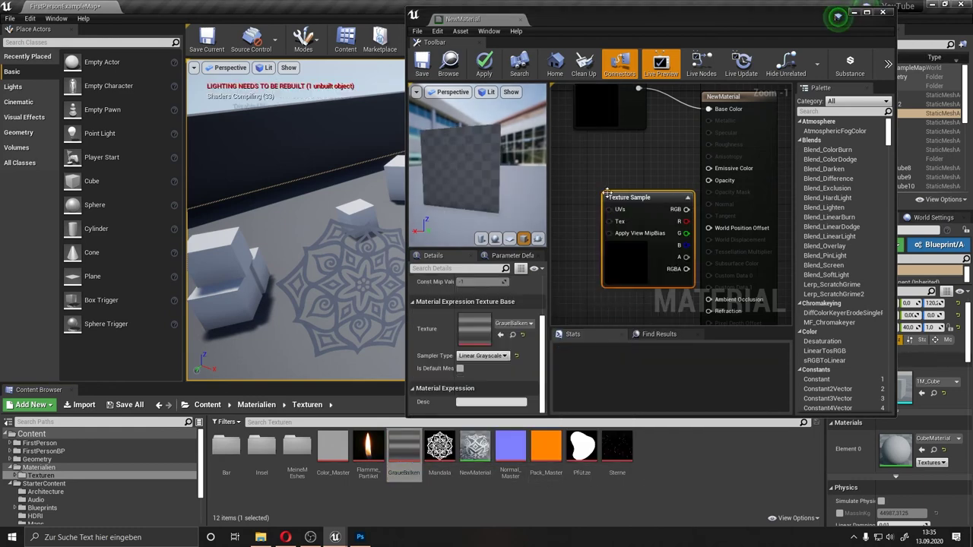
Step: Drive Opacity with the GraueBalken gradient and view the translucent plane from below
mouse_move(653, 197)
left_mouse_down()
mouse_move(617, 161)
mouse_move(709, 180)
left_mouse_up()
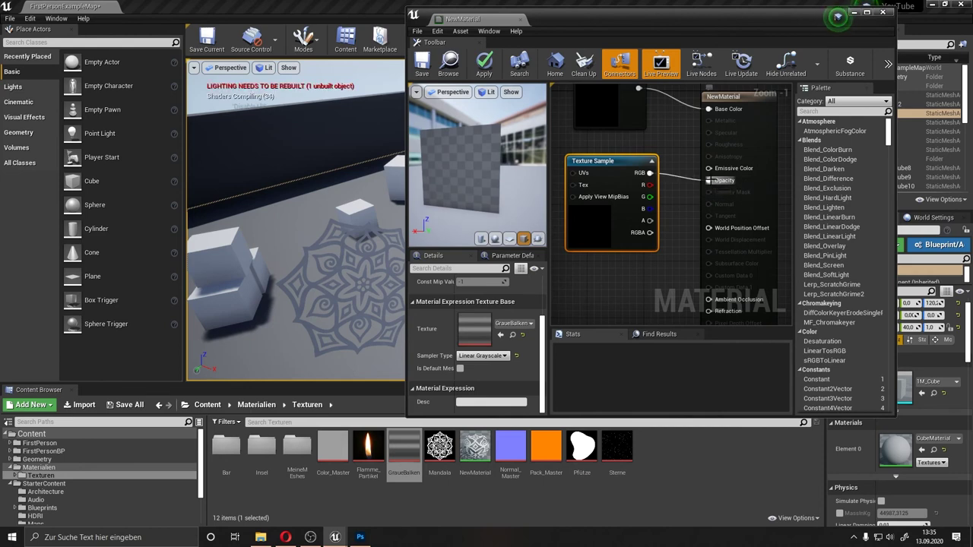
left_click(484, 64)
mouse_move(304, 228)
right_mouse_down()
mouse_move(327, 220)
mouse_move(296, 221)
right_mouse_up()
right_click_drag(308, 246, 291, 245)
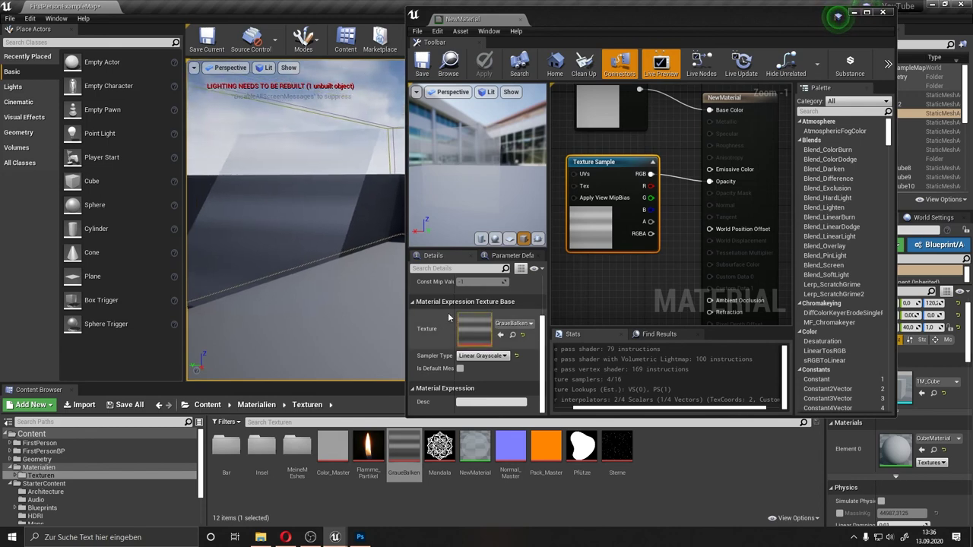
mouse_move(245, 210)
left_mouse_down()
mouse_move(247, 200)
mouse_move(274, 251)
left_mouse_up()
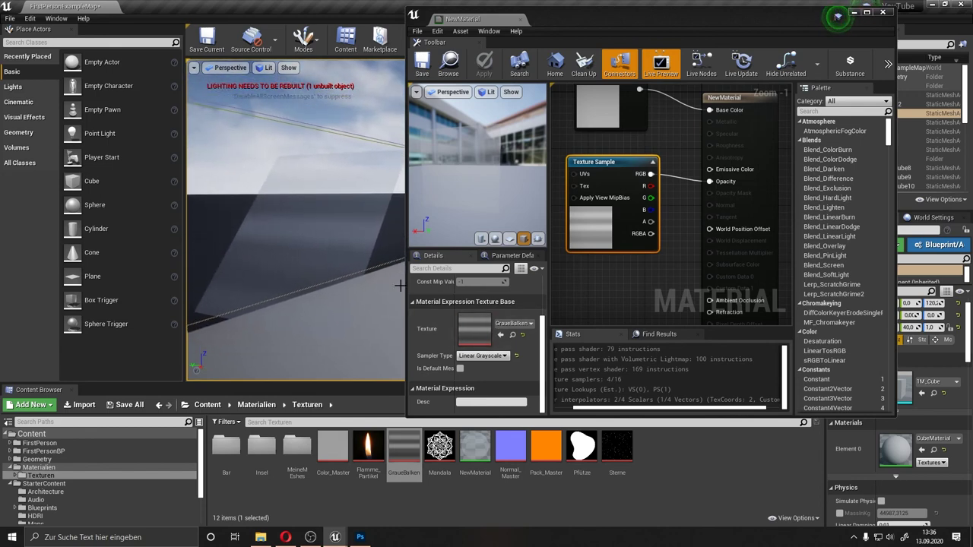
right_click_drag(336, 273, 336, 273)
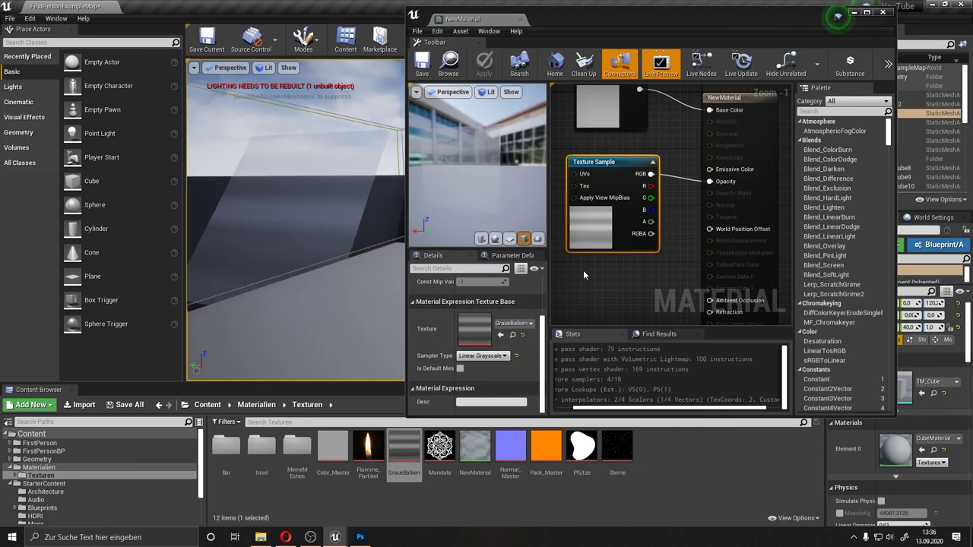
Step: Replace the gradient with the Pfütze texture's alpha on Opacity and save the material
mouse_move(582, 446)
left_mouse_down()
mouse_move(642, 301)
mouse_move(590, 269)
left_mouse_up()
left_click_drag(623, 321, 716, 159)
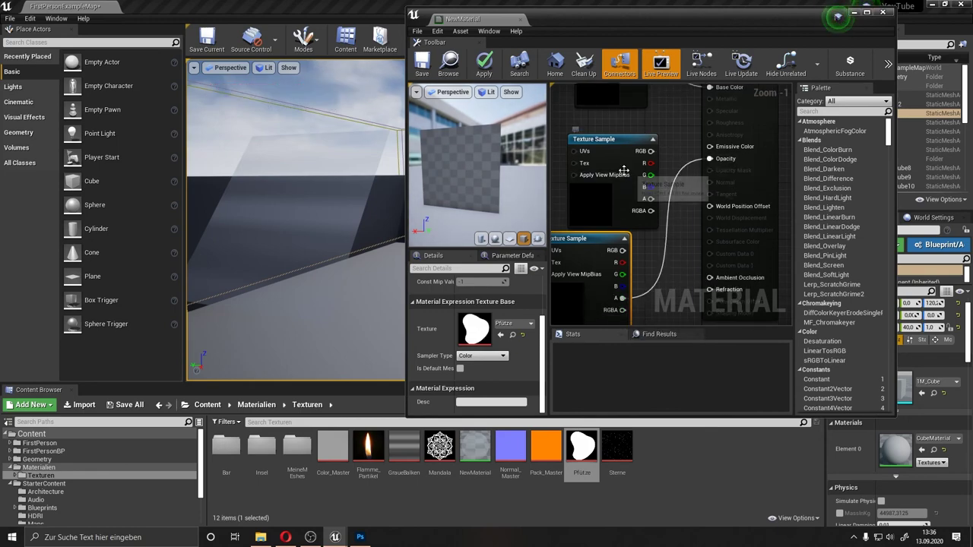
left_click(612, 182)
left_click(433, 76)
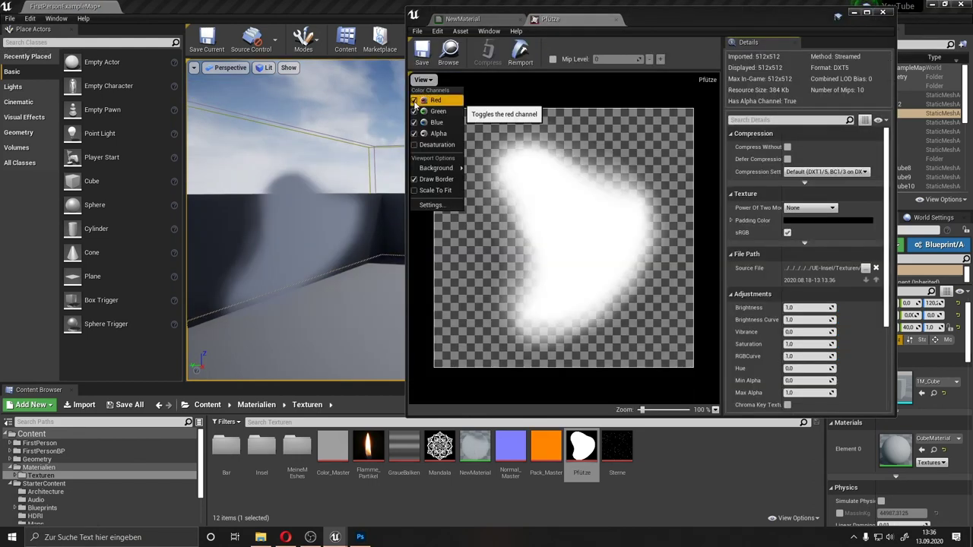
Step: Open the Pfütze texture showing only its alpha channel
left_click(414, 99)
left_click(415, 111)
left_click(415, 122)
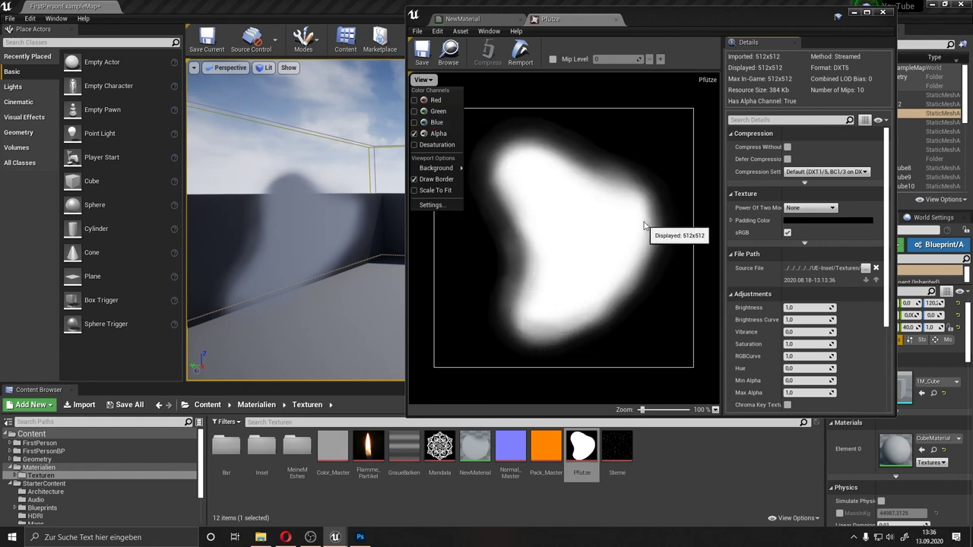
mouse_move(453, 168)
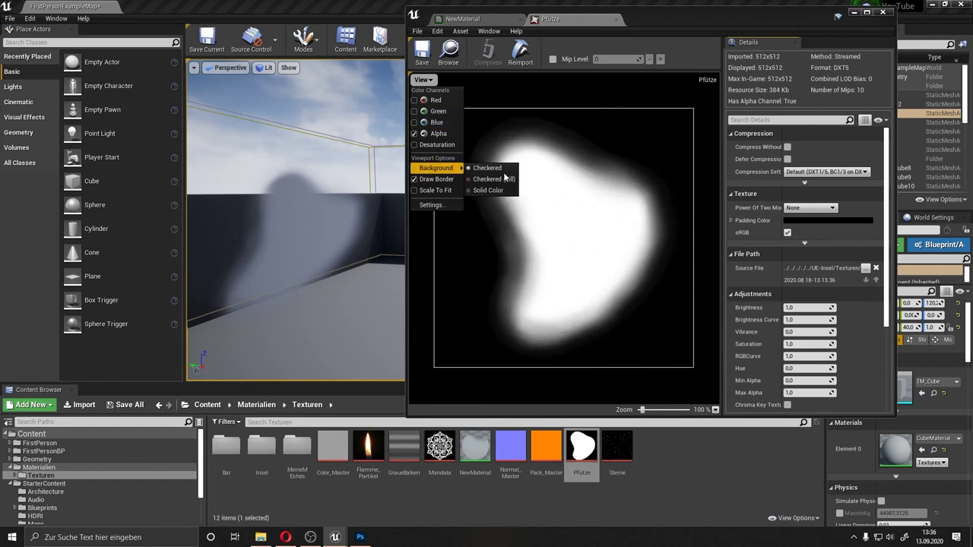
right_click_drag(304, 228, 304, 228)
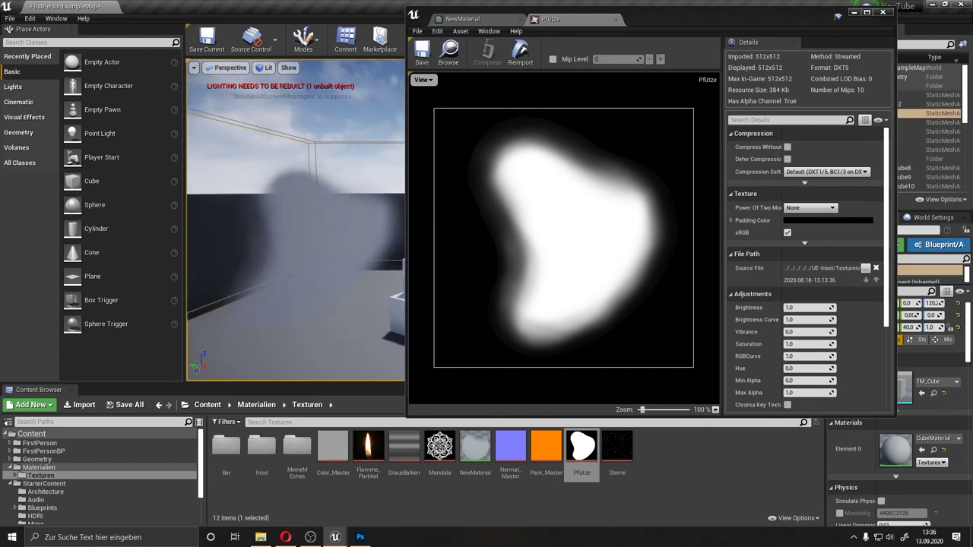
right_click_drag(304, 228, 317, 210)
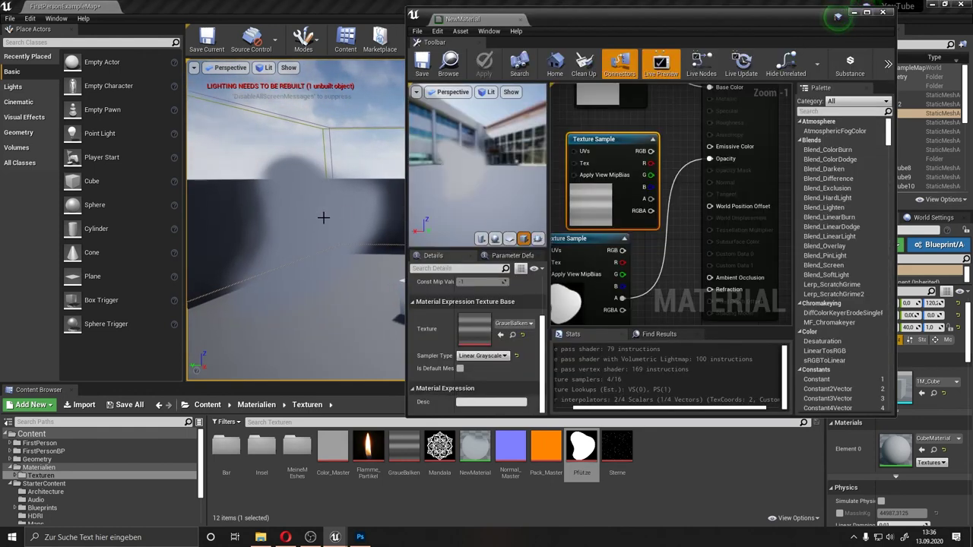
Step: Delete the GraueBalken gradient Texture Sample, leaving Pfütze's alpha on Opacity
right_click_drag(321, 217, 322, 218)
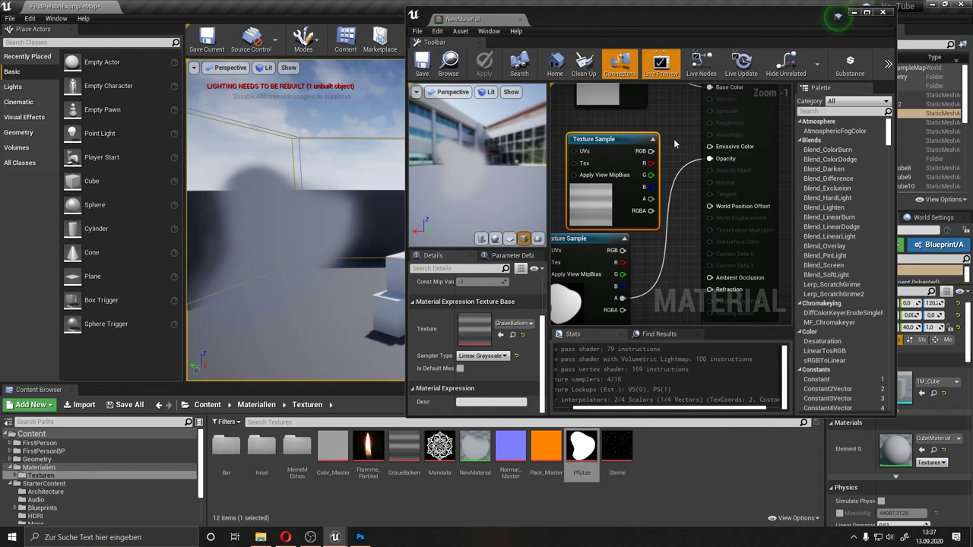
left_click(609, 271, "ctrl")
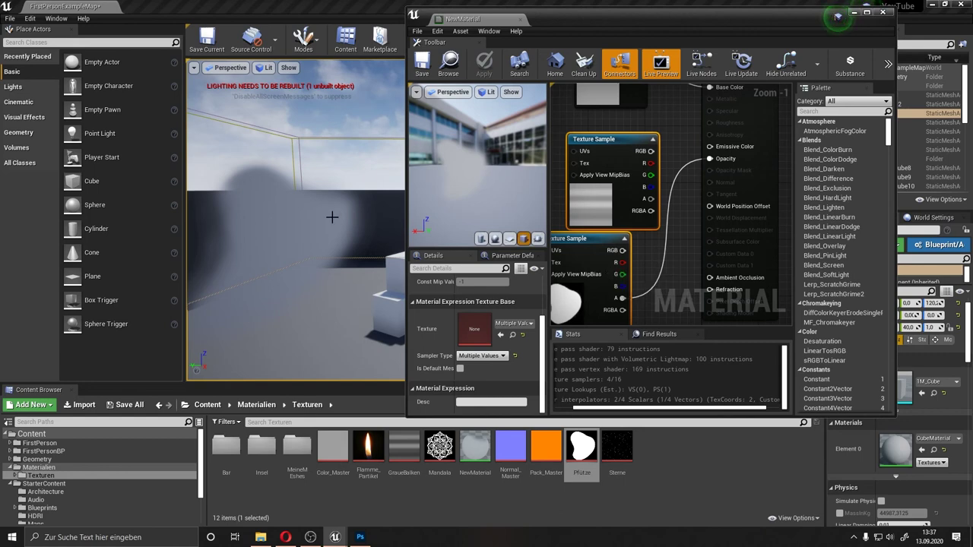
left_click(660, 283)
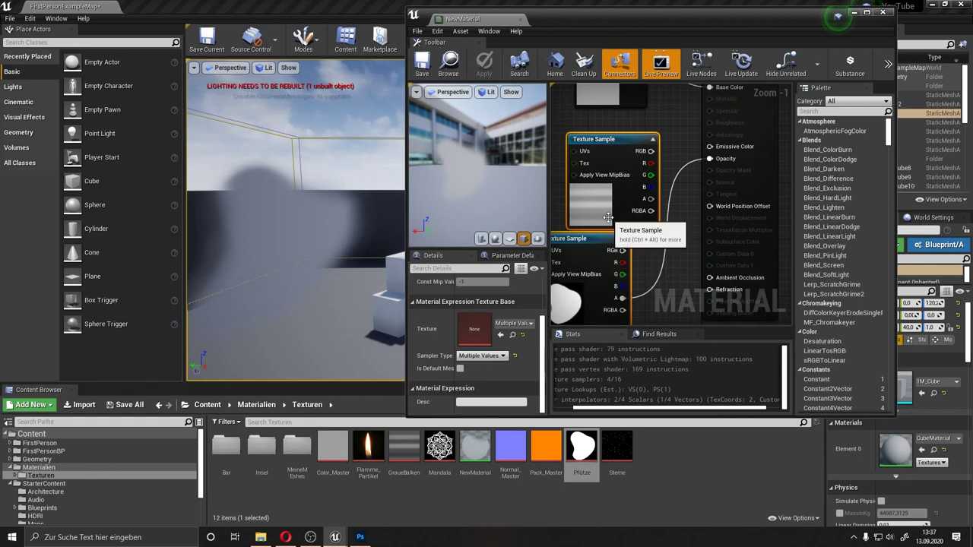
left_click(624, 193)
key("Delete")
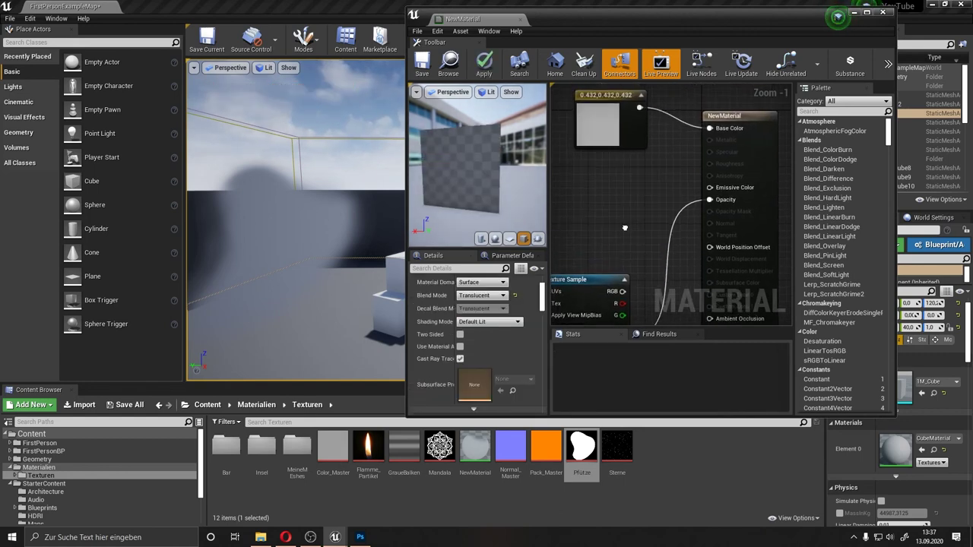
right_click_drag(612, 201, 605, 229)
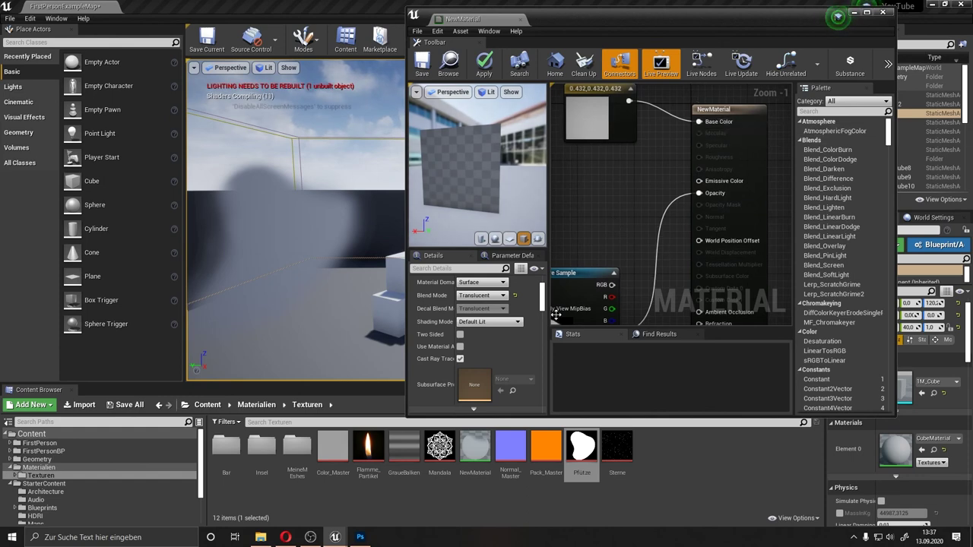
mouse_move(616, 228)
right_mouse_down()
mouse_move(613, 201)
mouse_move(642, 234)
right_mouse_up()
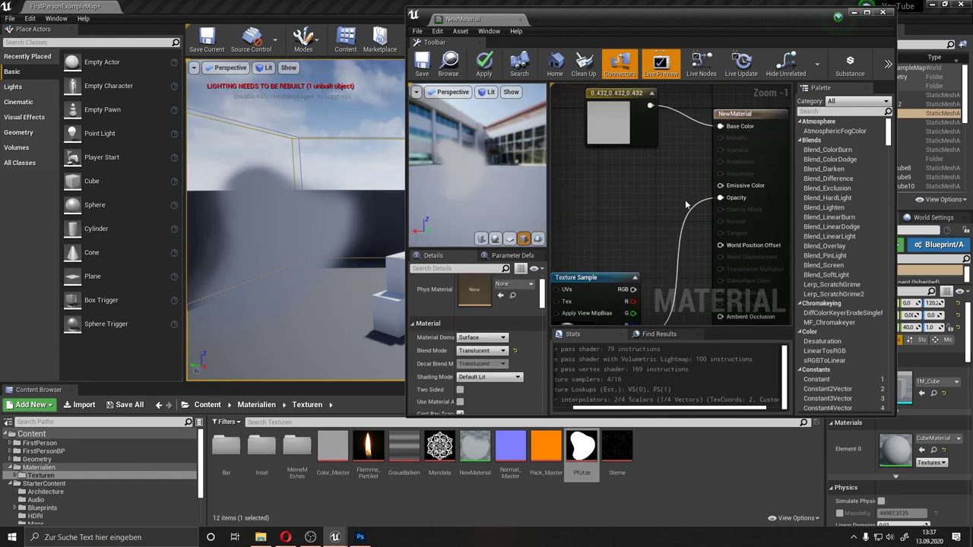
Step: Set the translucency Lighting Mode to Surface TranslucencyVolume
scroll(541, 295, "up", 3)
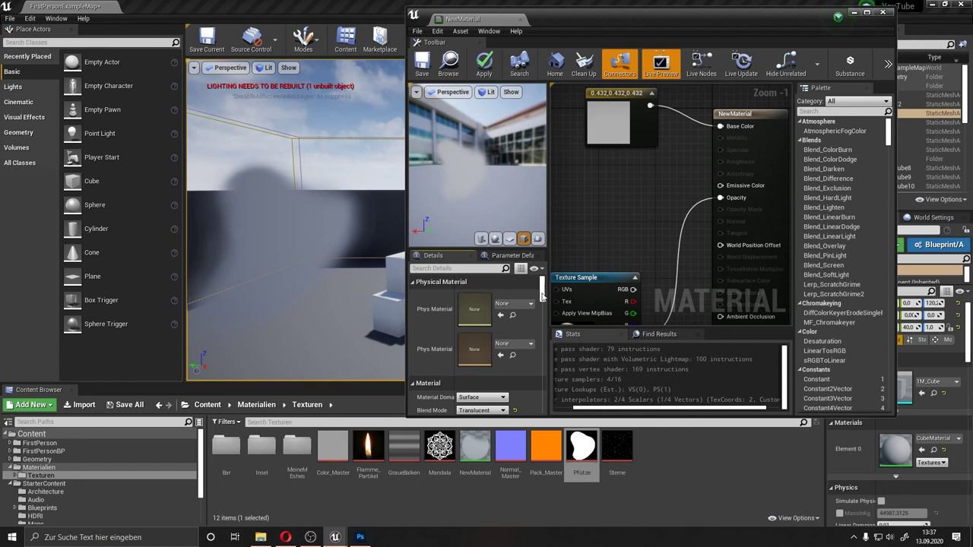
left_click_drag(541, 295, 546, 321)
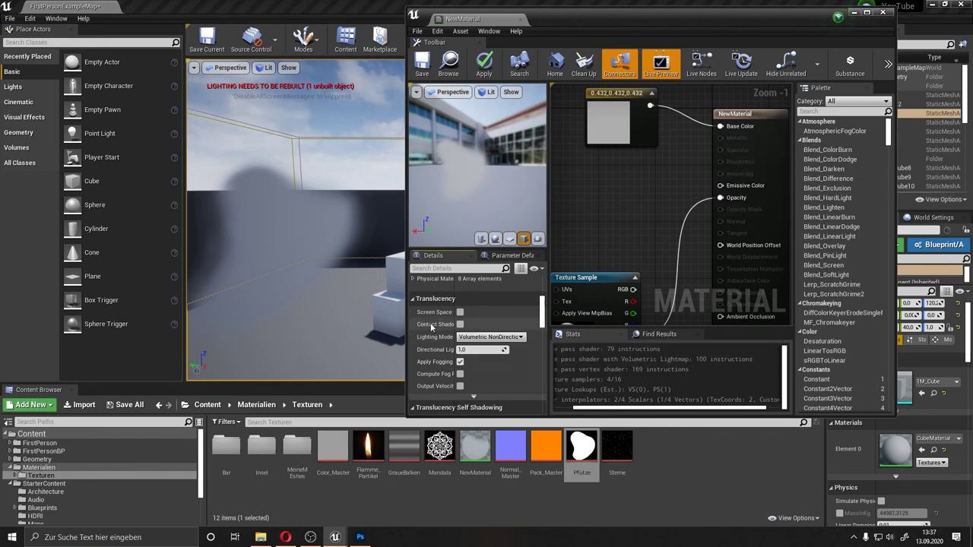
left_click(490, 337)
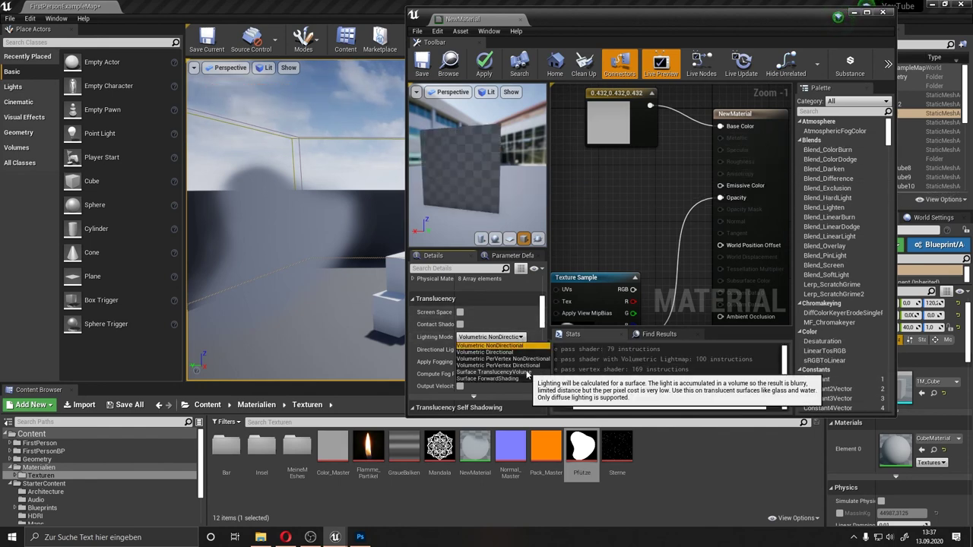
left_click(494, 372)
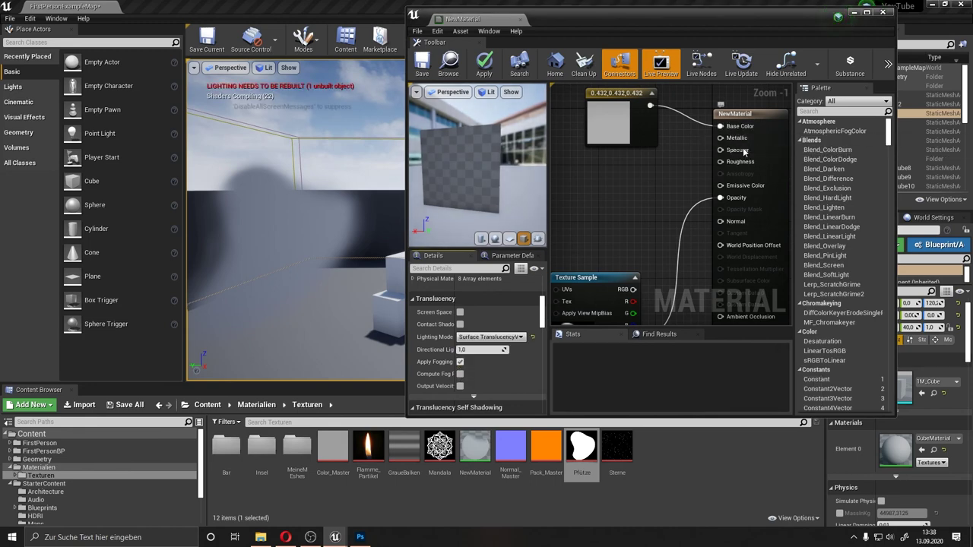
Step: Move the Pfütze texture node beside the colour constant and review the material settings
right_click_drag(605, 228, 610, 210)
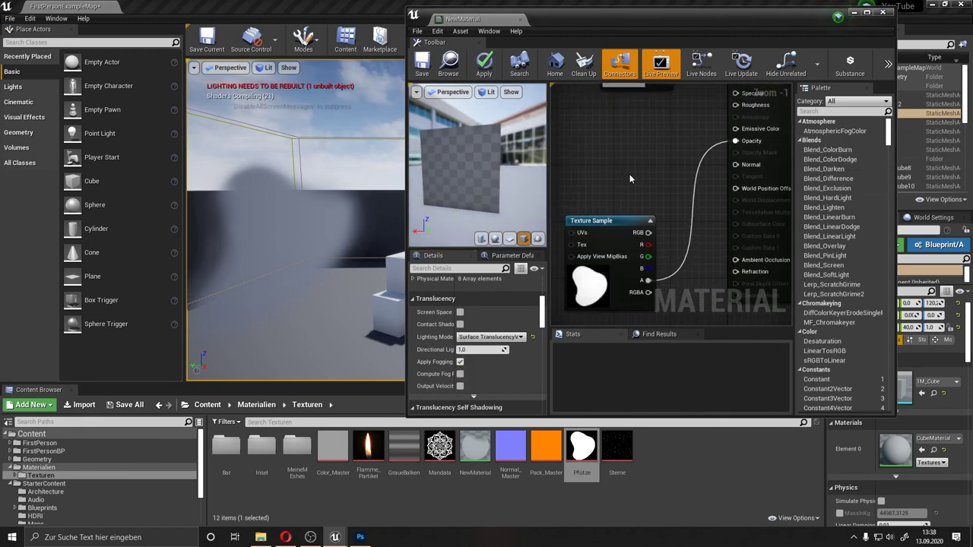
scroll(616, 207, "down", 1)
scroll(618, 205, "down", 1)
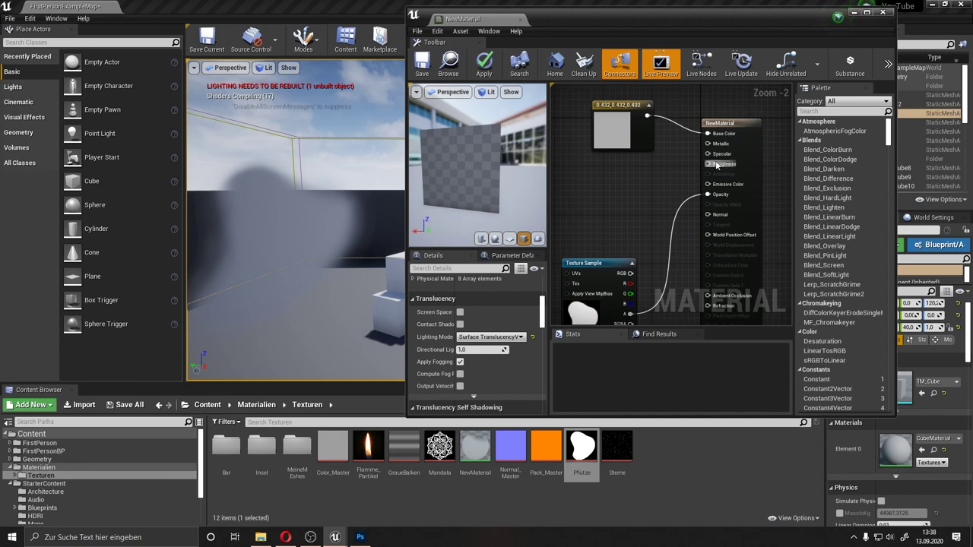
left_click_drag(544, 315, 544, 283)
left_click_drag(593, 263, 609, 182)
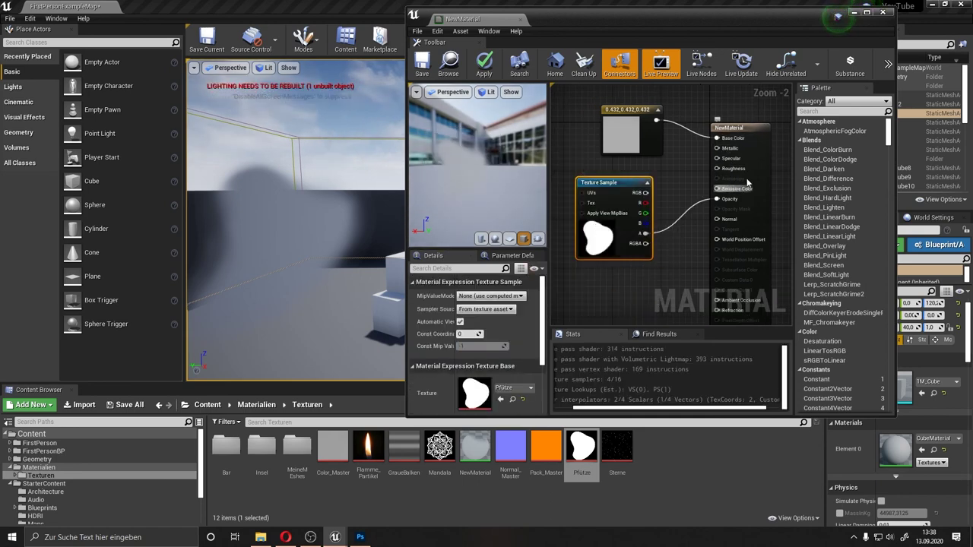
left_click_drag(602, 187, 615, 199)
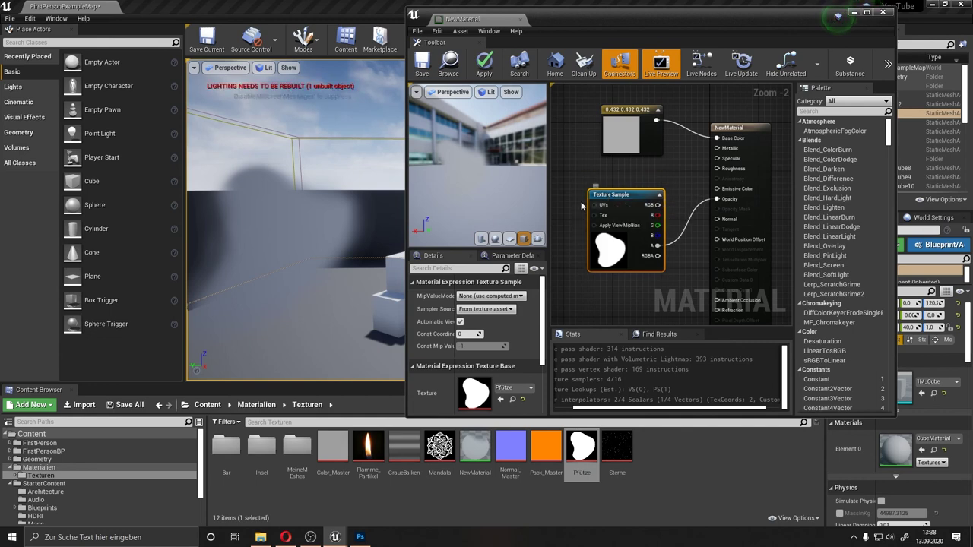
left_click(478, 125)
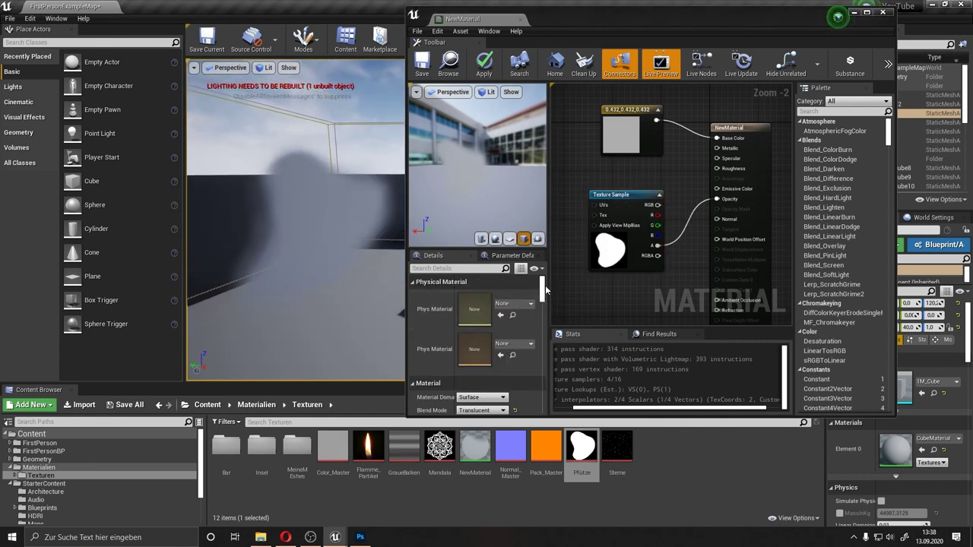
scroll(544, 289, "down", 4)
left_click_drag(588, 292, 632, 146)
Step: Delete the colour constant and puddle texture nodes, keep the domain as Surface, and reset Blend Mode to Opaque
key("Delete")
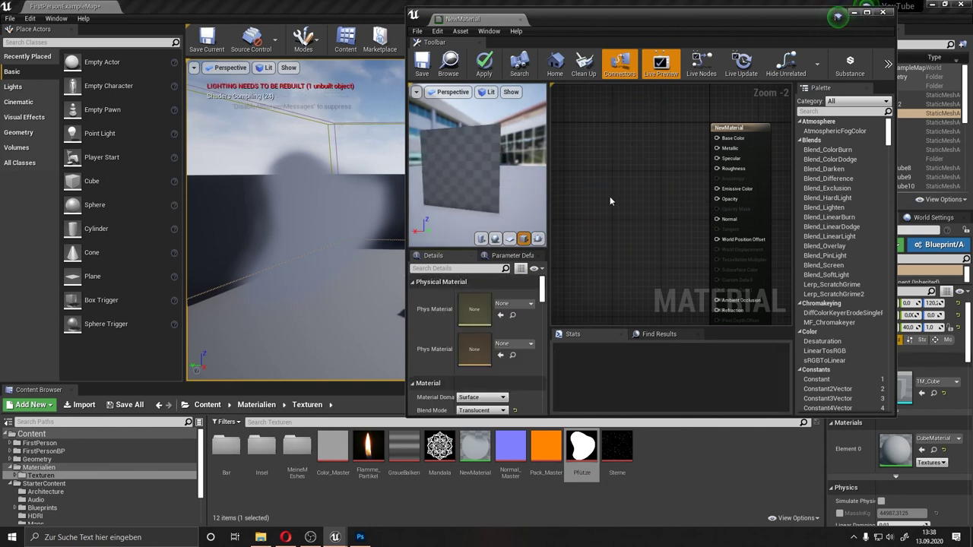
scroll(493, 307, "down", 2)
scroll(493, 307, "down", 2)
scroll(493, 307, "down", 1)
left_click(493, 307)
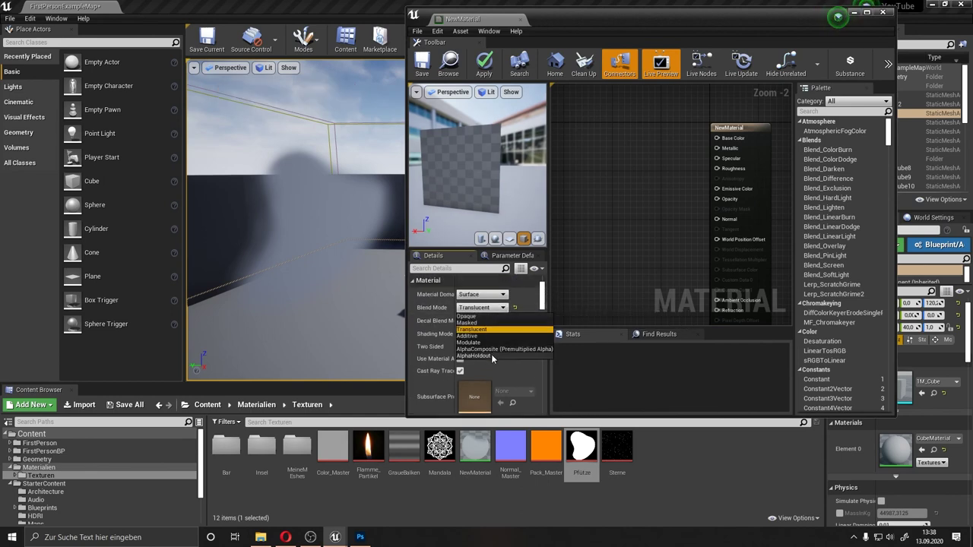
left_click(493, 307)
left_click(483, 294)
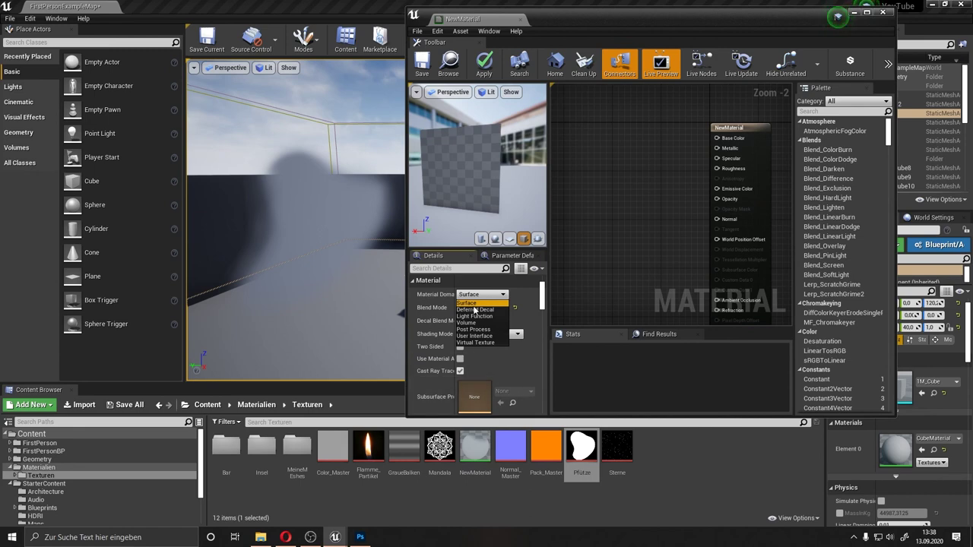
left_click(509, 290)
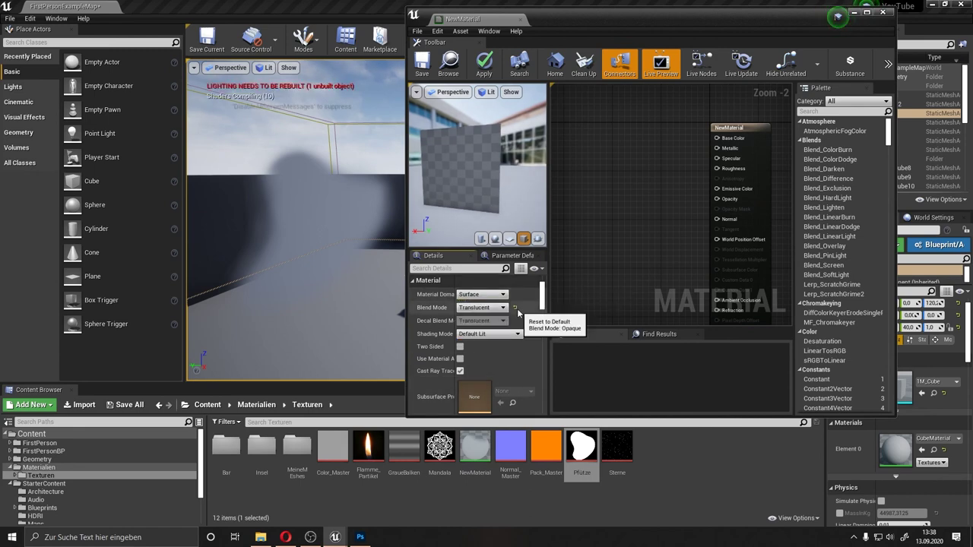
left_click(516, 309)
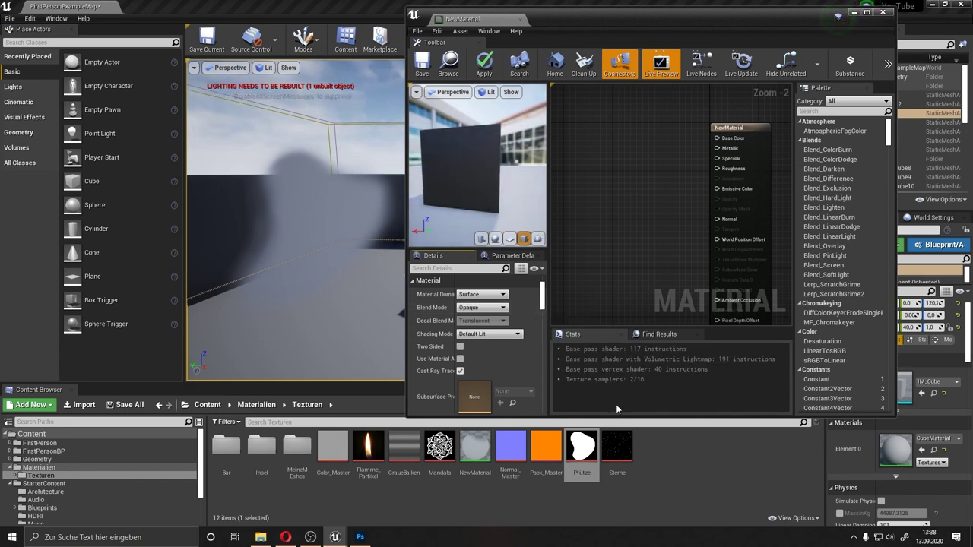
Step: Select the NewMaterial asset in the Content Browser and delete it
left_click(490, 495)
left_click(479, 456)
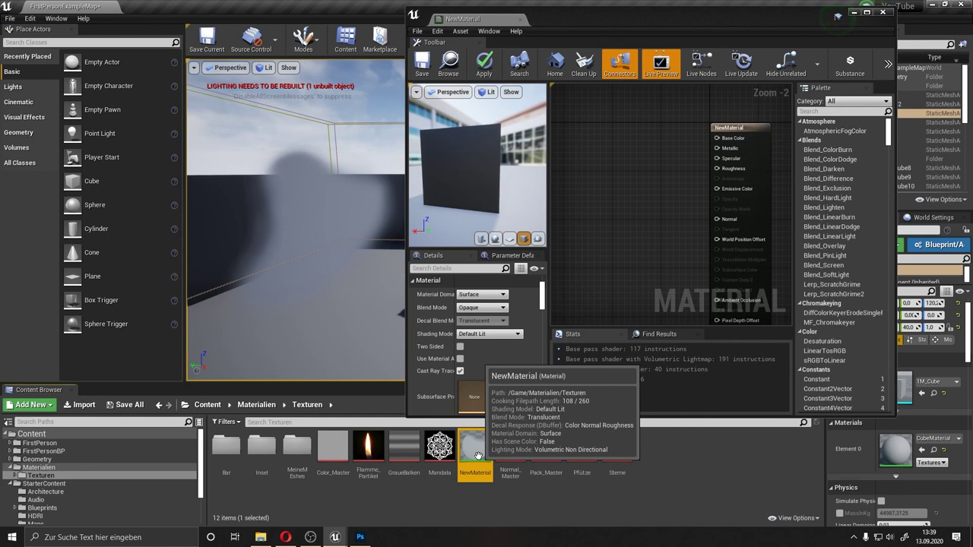
key("Delete")
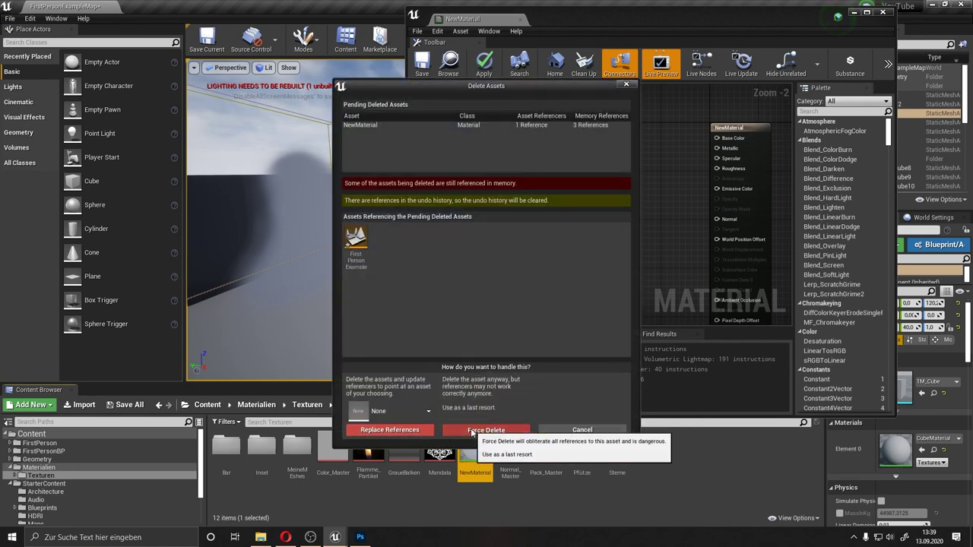
Step: Force-delete NewMaterial despite its references and confirm, leaving 11 items in Texturen
left_click(472, 431)
left_click(514, 305)
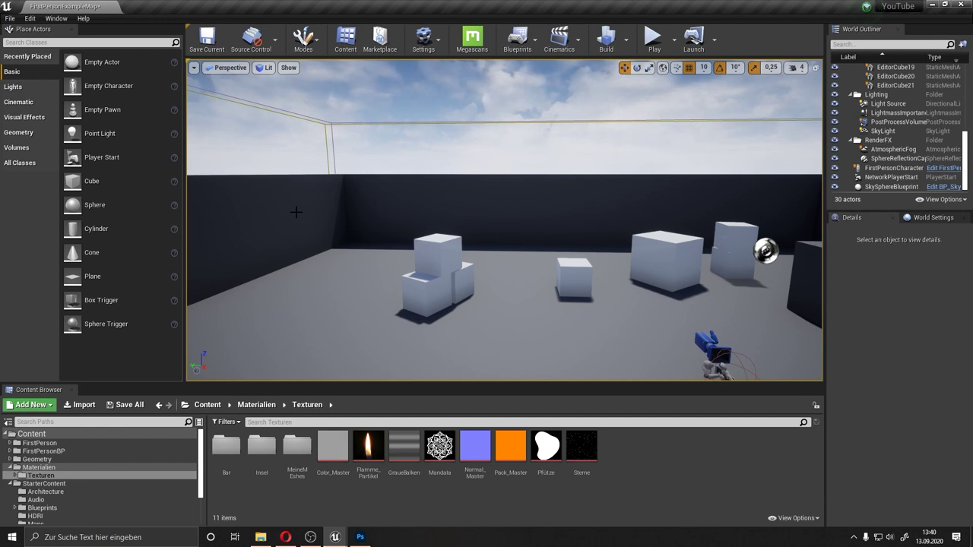
Step: Switch to the Islands editor and fly around the house, garden, torii gate and pagoda
mouse_move(334, 537)
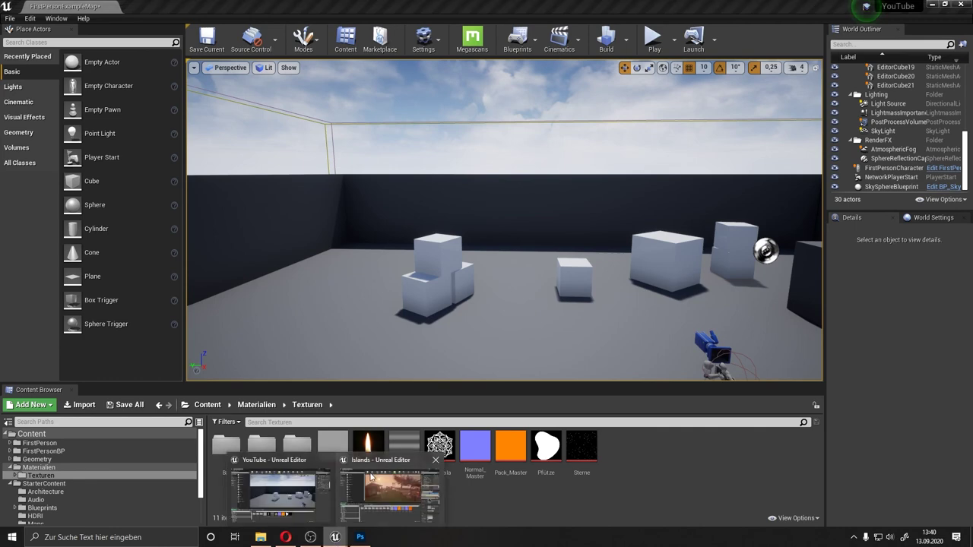
left_click(374, 474)
left_click_drag(449, 210, 450, 211)
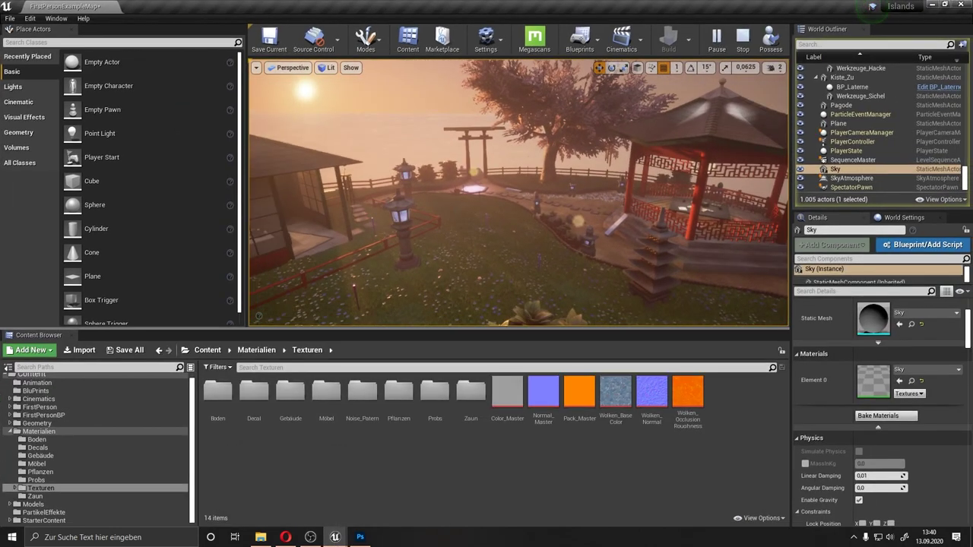
left_click_drag(449, 211, 449, 210)
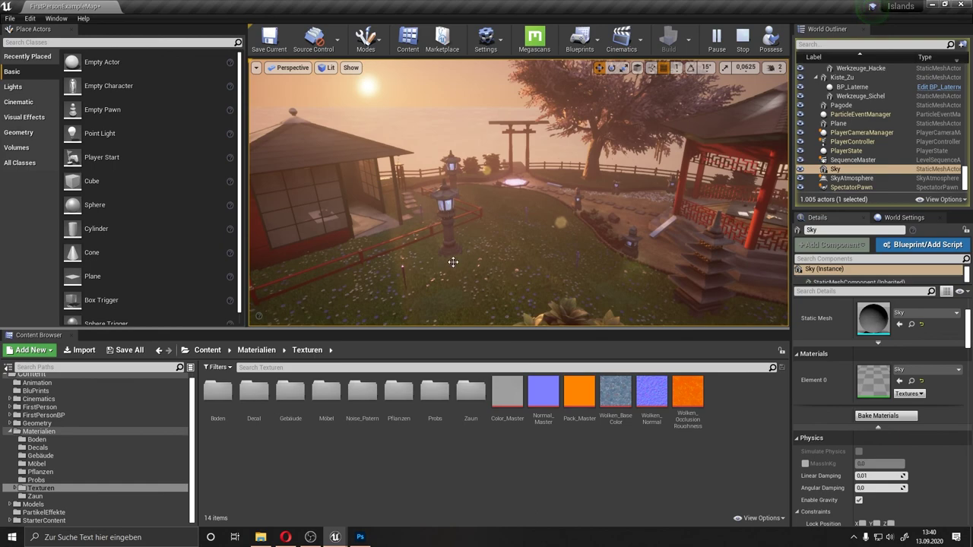
left_click_drag(453, 262, 453, 262)
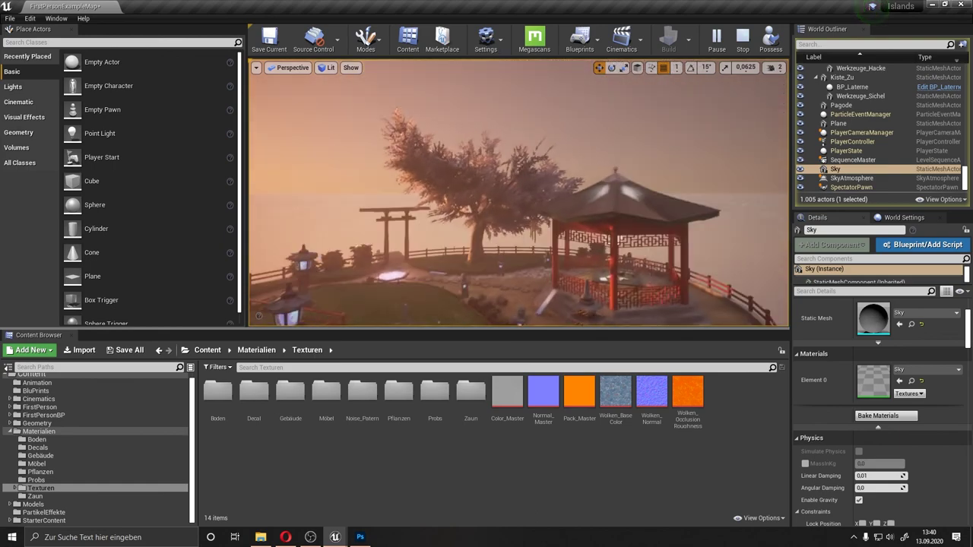
left_click_drag(448, 263, 432, 264)
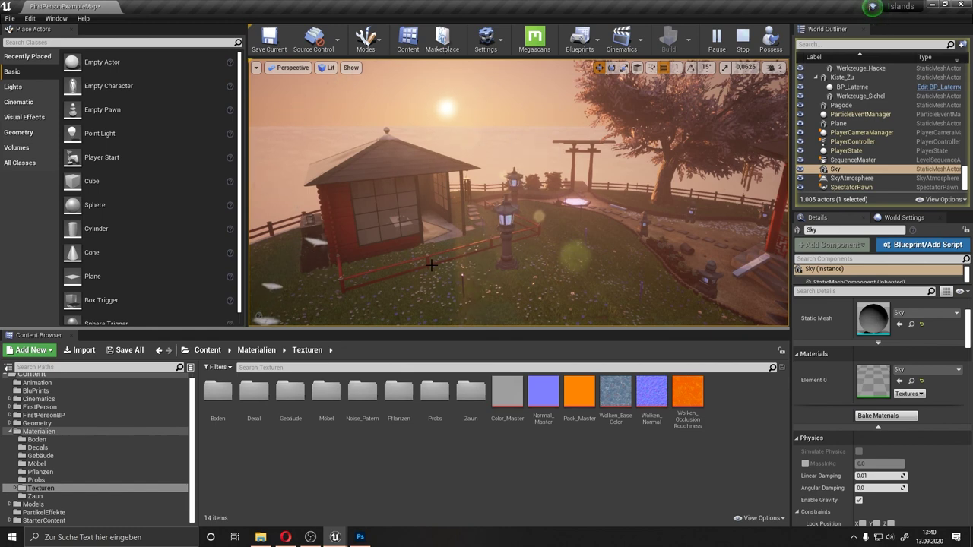
left_click_drag(431, 264, 458, 189)
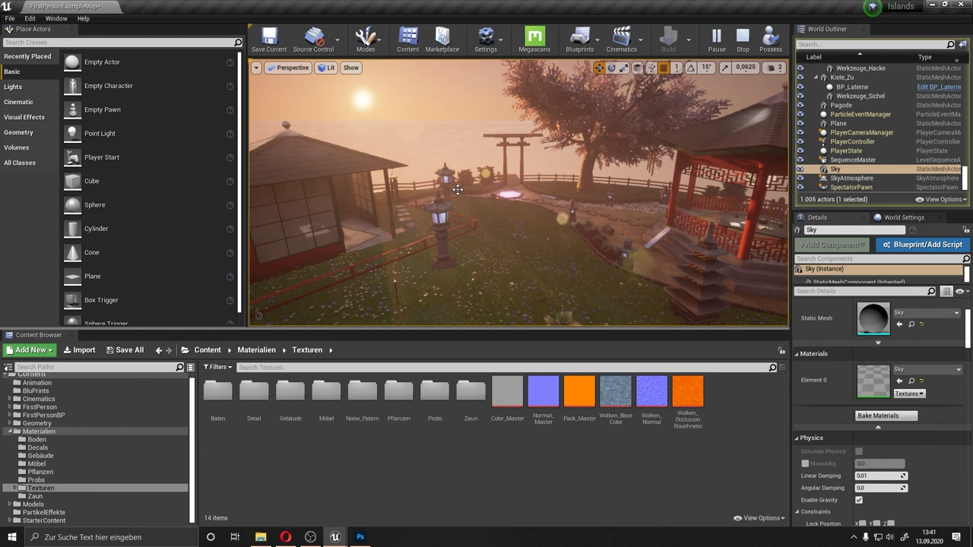